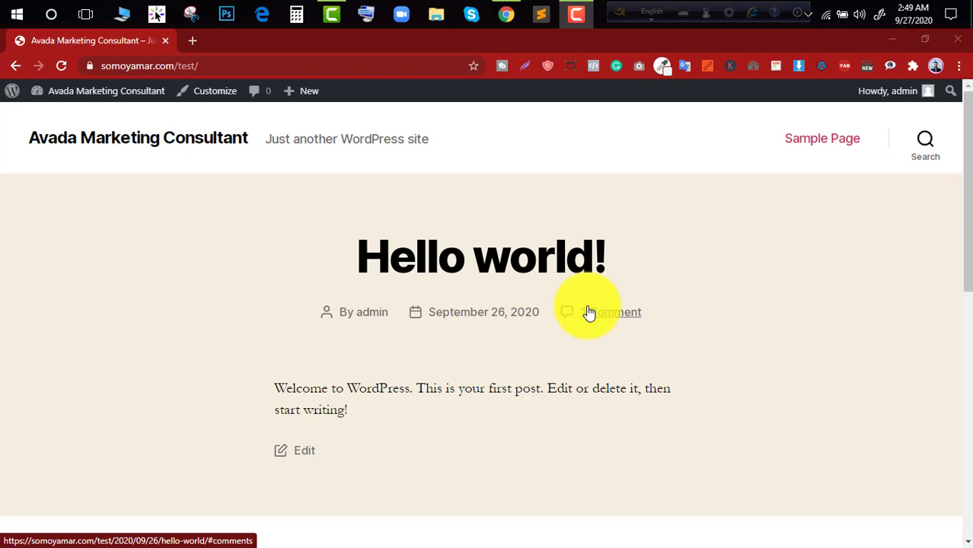
{"action": "scroll", "coordinate": [207, 154], "scroll_direction": "down", "scroll_amount": 2}
{"action": "scroll", "coordinate": [207, 155], "scroll_direction": "up", "scroll_amount": 2}
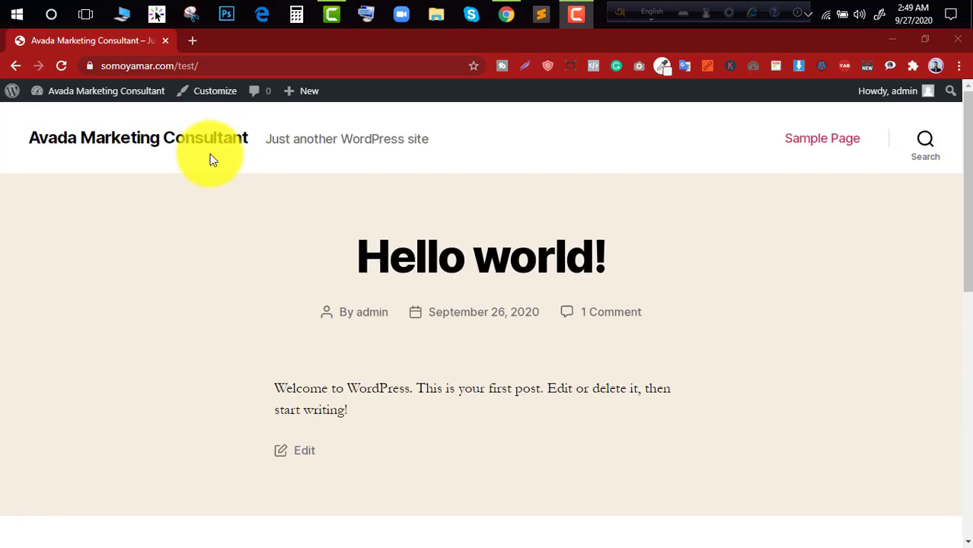
{"action": "scroll", "coordinate": [421, 186], "scroll_direction": "down", "scroll_amount": 5}
{"action": "scroll", "coordinate": [413, 204], "scroll_direction": "up", "scroll_amount": 5}
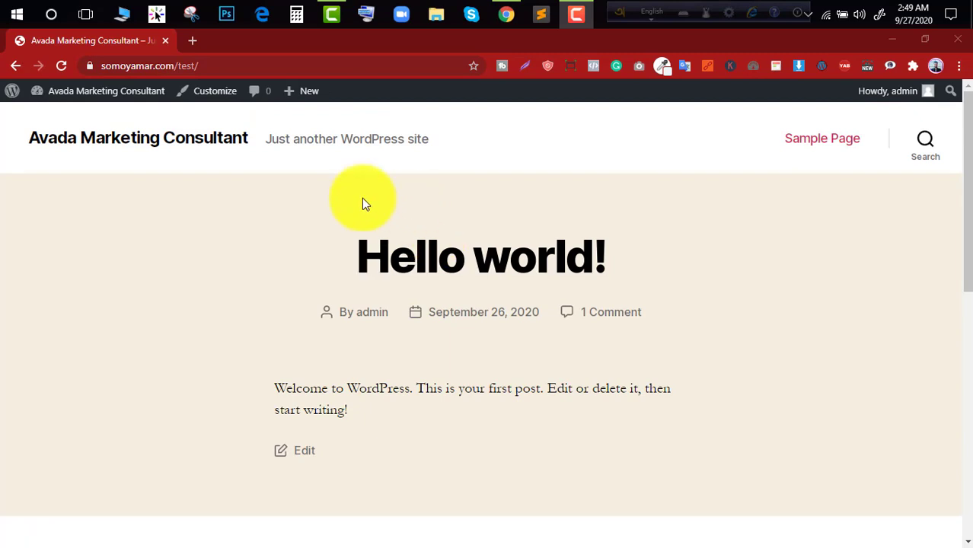
- Go to the site's admin dashboard and activate the installed Astra theme
{"action": "mouse_move", "coordinate": [108, 92]}
{"action": "left_click", "coordinate": [81, 116]}
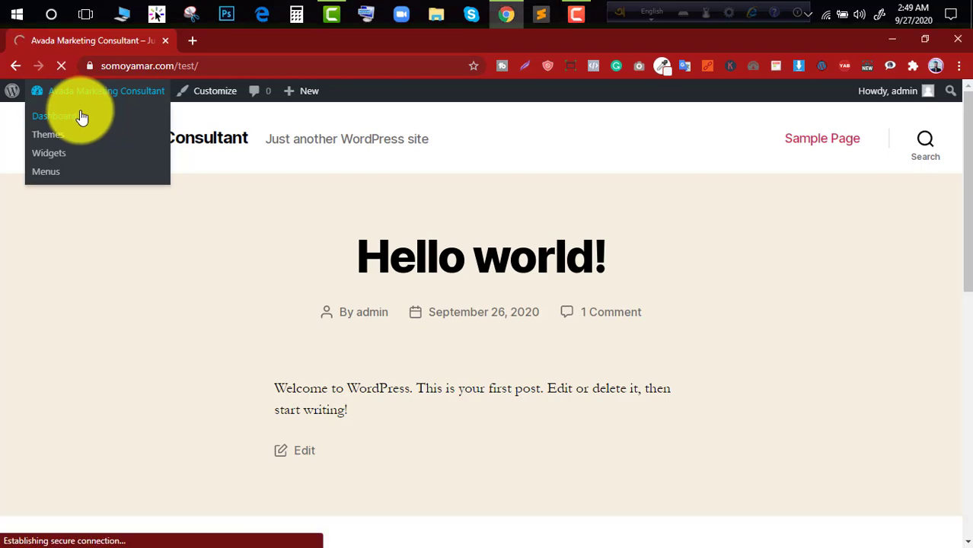
{"action": "scroll", "coordinate": [74, 287], "scroll_direction": "down", "scroll_amount": 4}
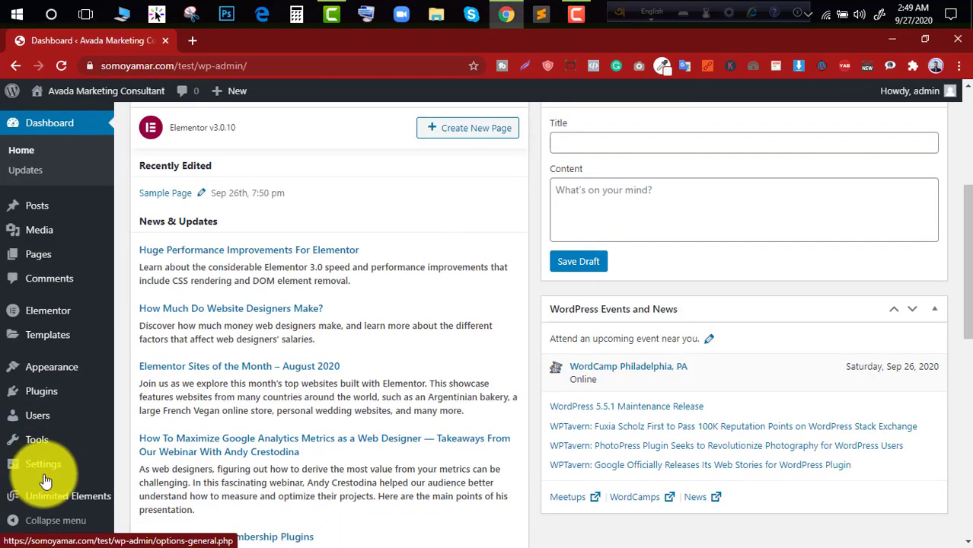
{"action": "mouse_move", "coordinate": [67, 370]}
{"action": "left_click", "coordinate": [130, 370]}
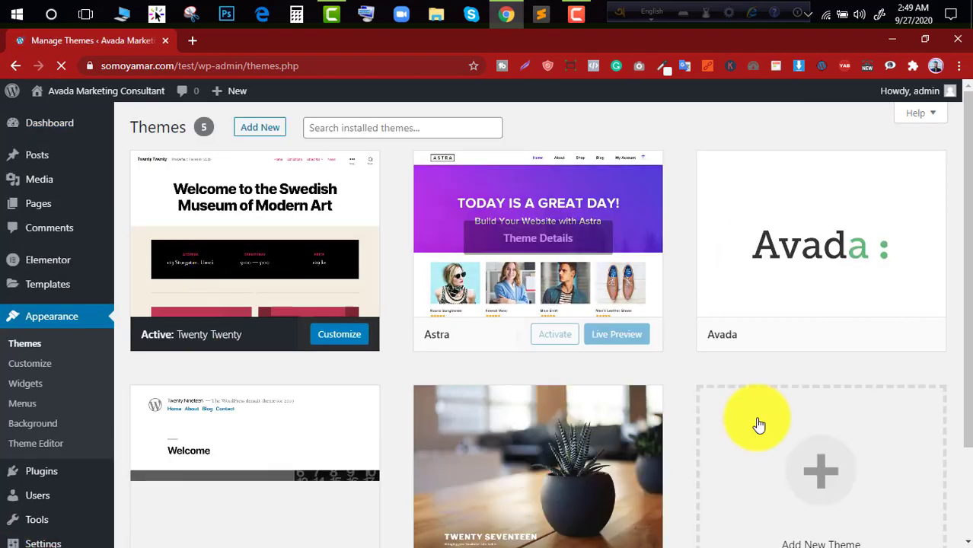
{"action": "left_click", "coordinate": [562, 335]}
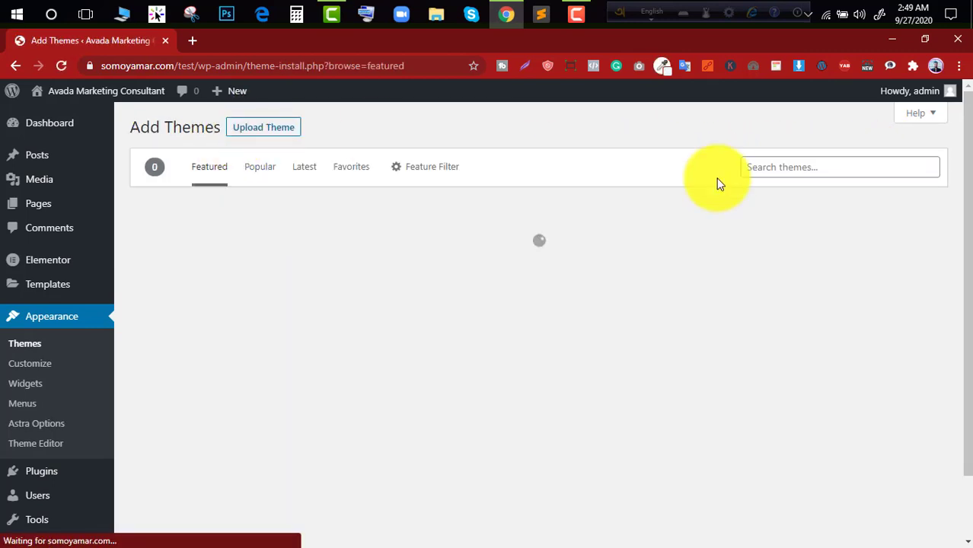
- Search the themes available to add for "astra"
{"action": "left_click", "coordinate": [775, 165]}
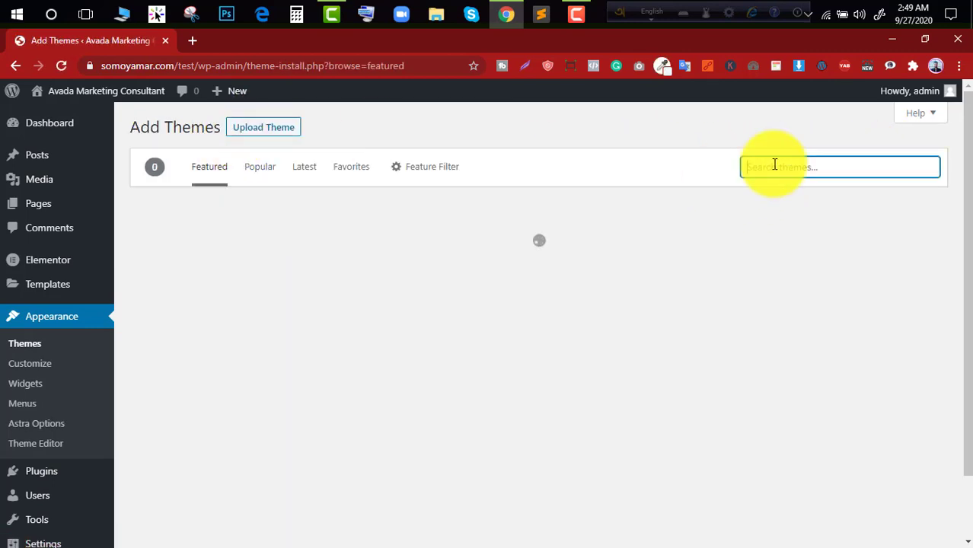
{"action": "left_click", "coordinate": [776, 210]}
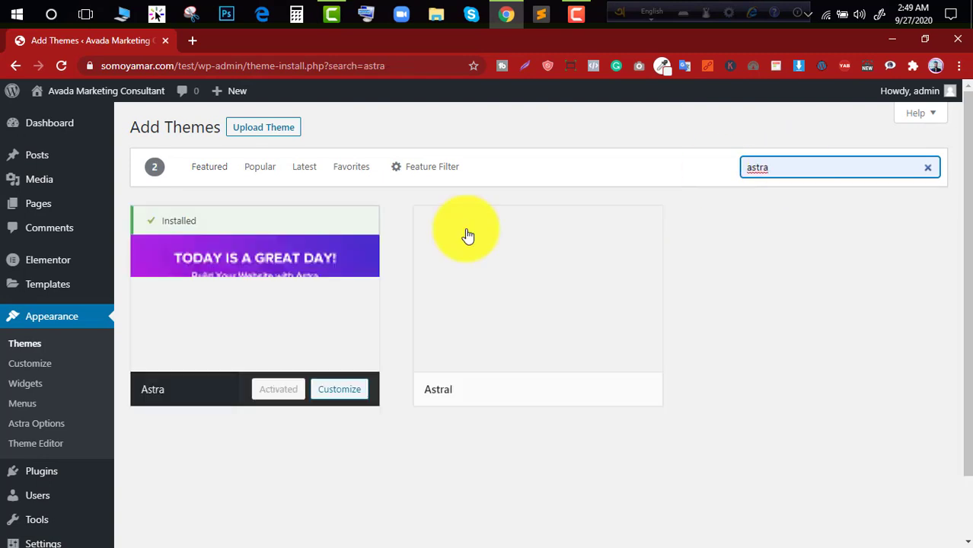
{"action": "mouse_move", "coordinate": [348, 280]}
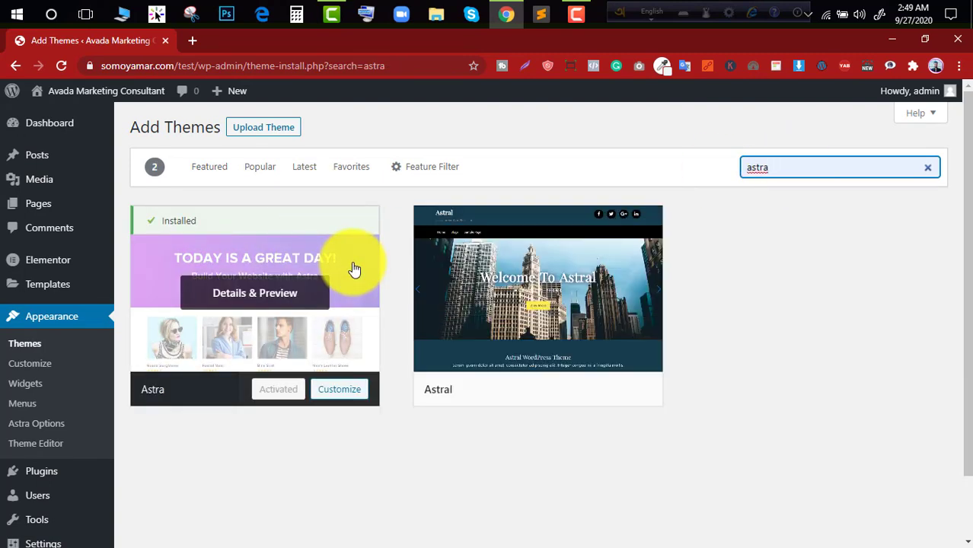
- Look over the Astra options page, the installed themes and the installed plugins
{"action": "left_click", "coordinate": [41, 425]}
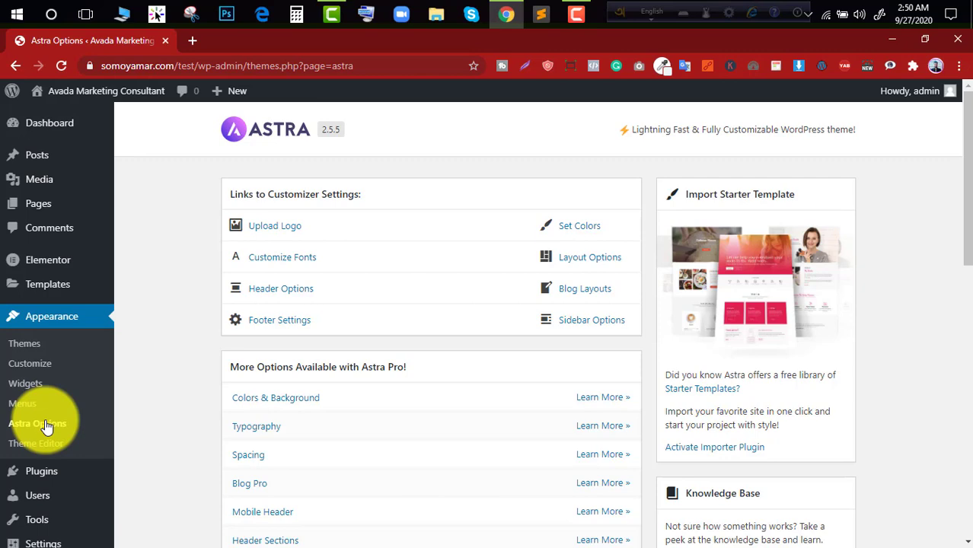
{"action": "scroll", "coordinate": [84, 380], "scroll_direction": "down", "scroll_amount": 2}
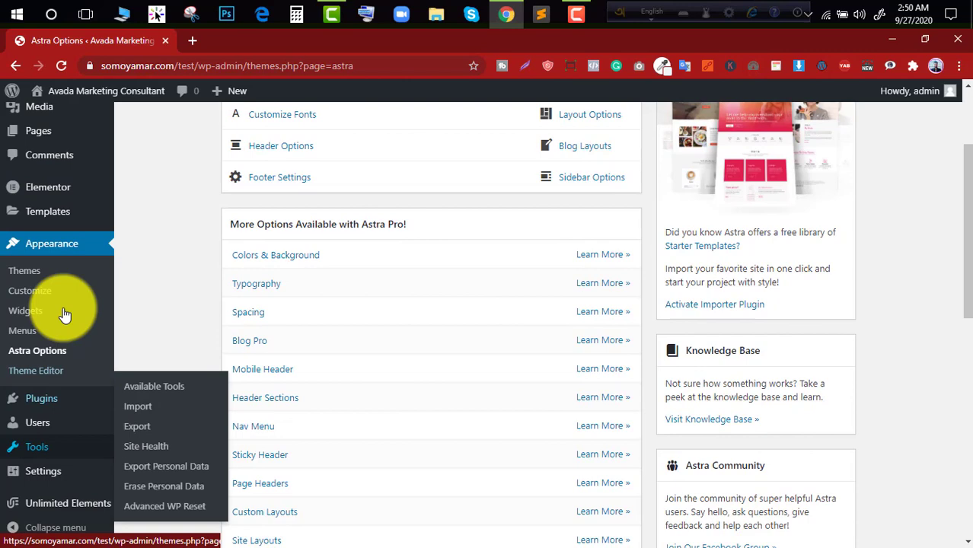
{"action": "left_click", "coordinate": [48, 274]}
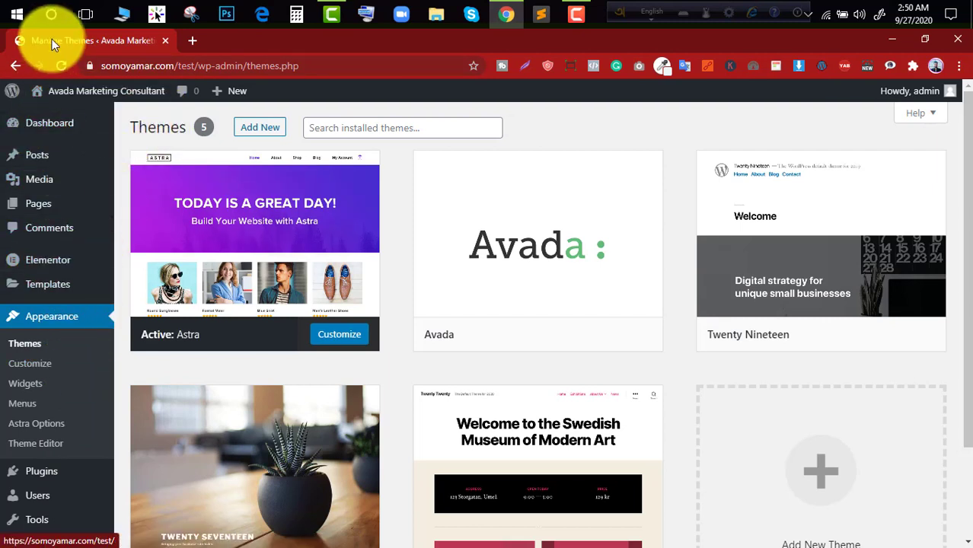
{"action": "mouse_move", "coordinate": [87, 275]}
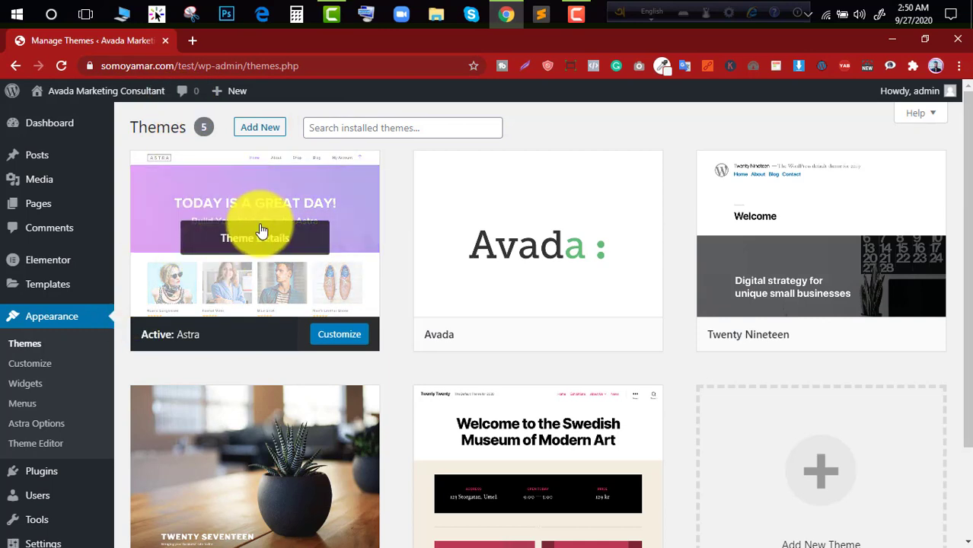
{"action": "left_click", "coordinate": [46, 477]}
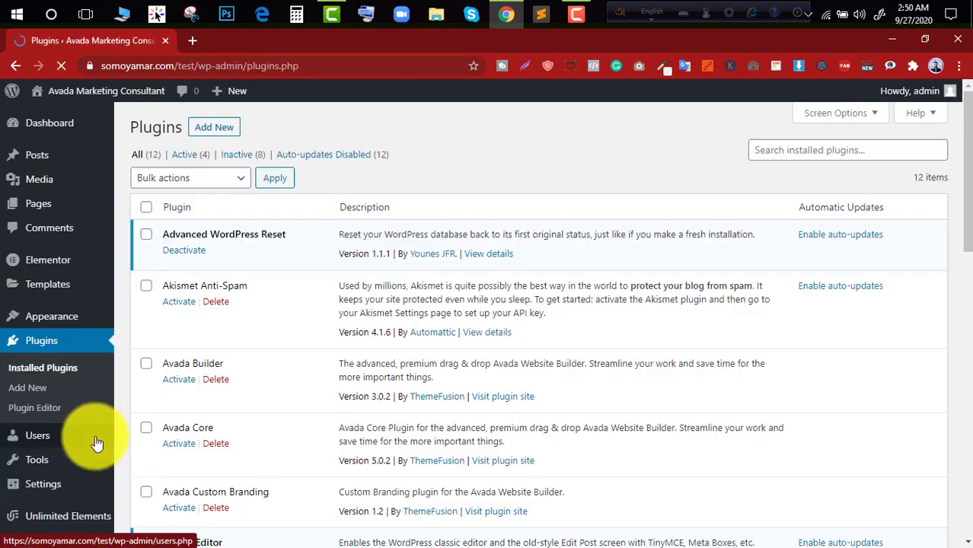
- Activate the starter template importer plugin from the Astra options page
{"action": "mouse_move", "coordinate": [50, 320]}
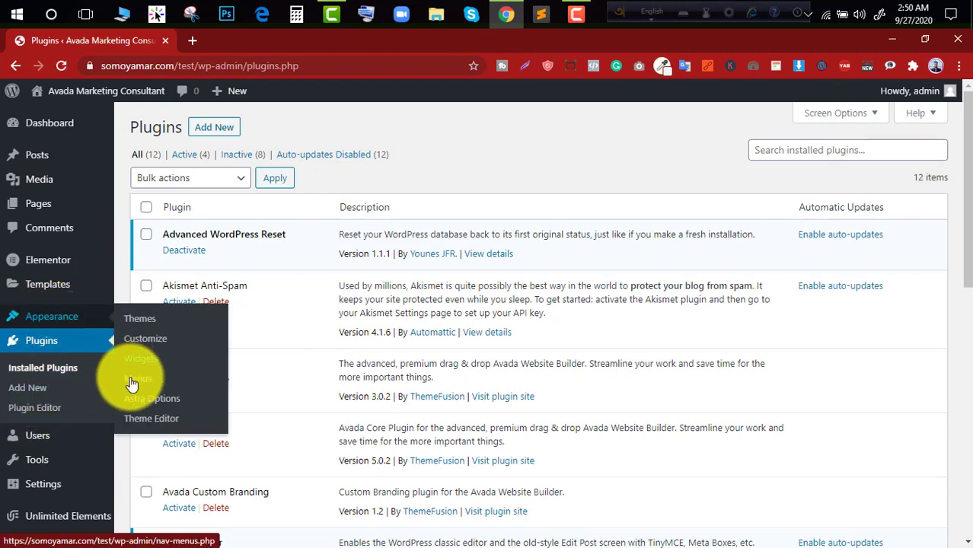
{"action": "left_click", "coordinate": [153, 400]}
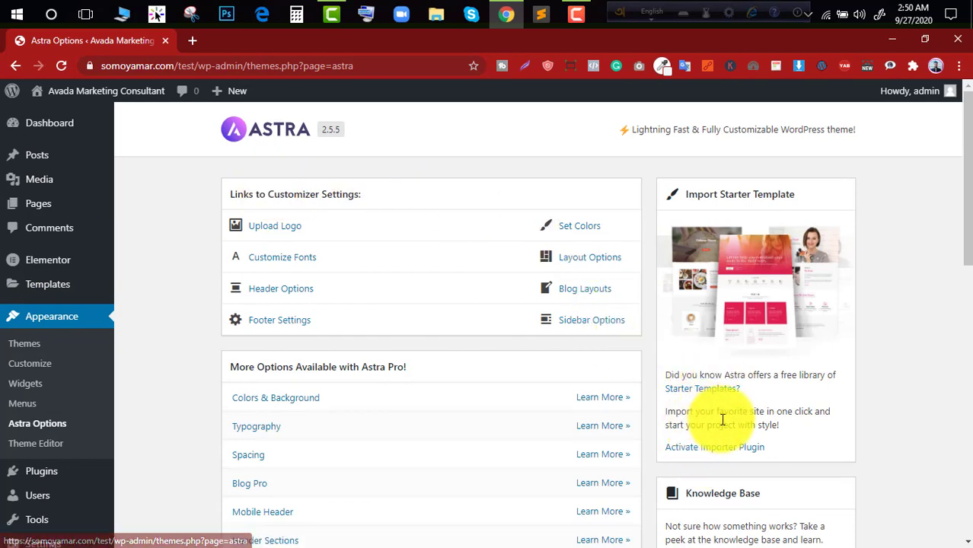
{"action": "left_click", "coordinate": [729, 450]}
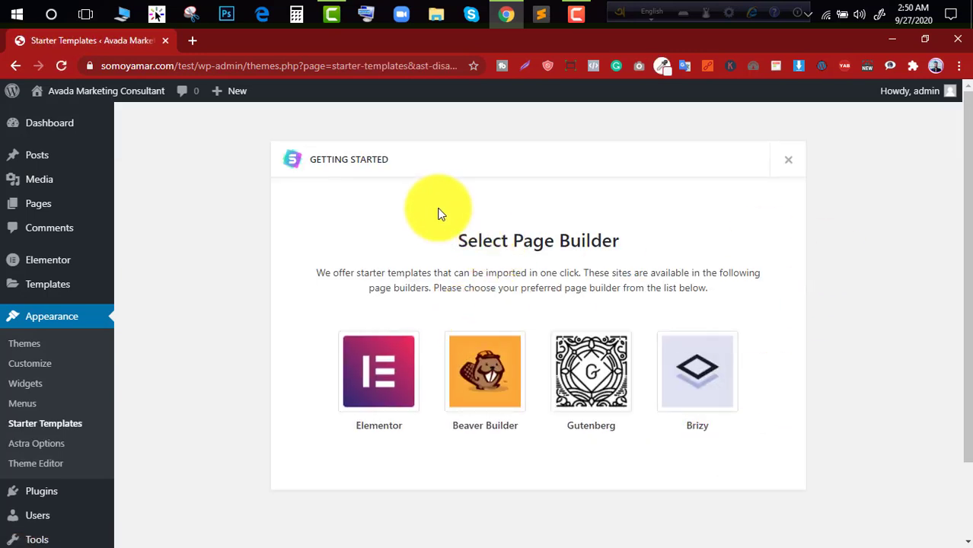
- Choose Elementor as the page builder for the starter templates
{"action": "scroll", "coordinate": [211, 333], "scroll_direction": "down", "scroll_amount": 1}
{"action": "scroll", "coordinate": [404, 320], "scroll_direction": "up", "scroll_amount": 1}
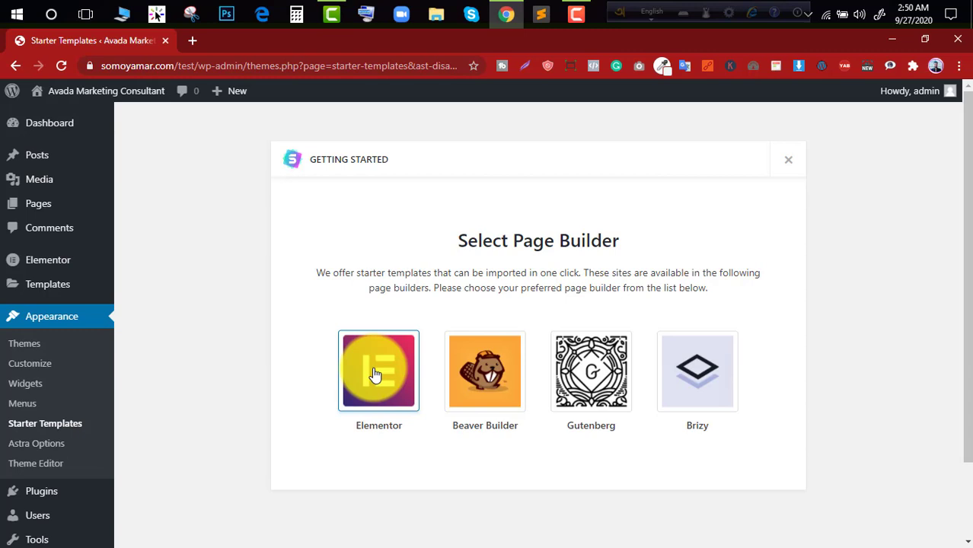
{"action": "left_click", "coordinate": [408, 376]}
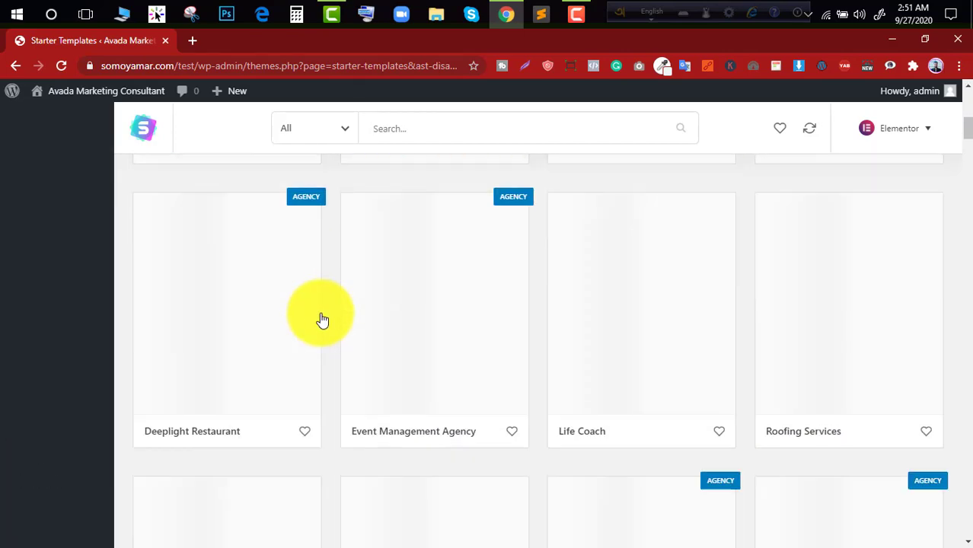
- Search the starter templates for "blog" and open the Nutritionist template
{"action": "scroll", "coordinate": [323, 319], "scroll_direction": "down", "scroll_amount": 2}
{"action": "scroll", "coordinate": [325, 319], "scroll_direction": "down", "scroll_amount": 2}
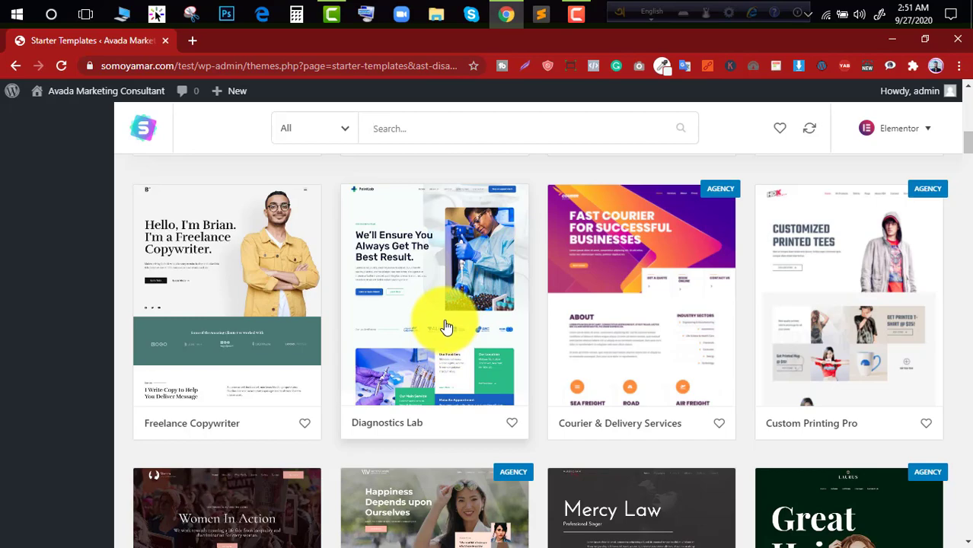
{"action": "scroll", "coordinate": [447, 326], "scroll_direction": "down", "scroll_amount": 5}
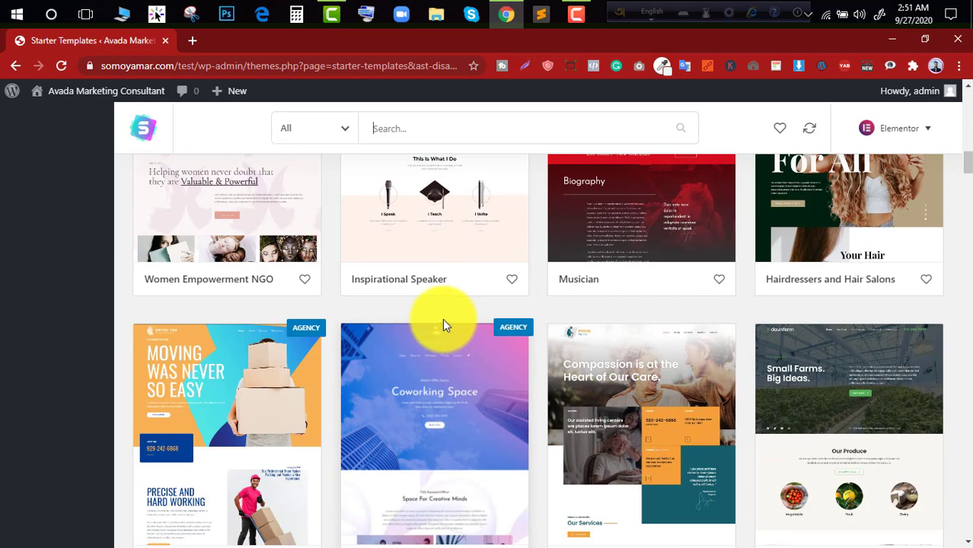
{"action": "scroll", "coordinate": [443, 317], "scroll_direction": "down", "scroll_amount": 2}
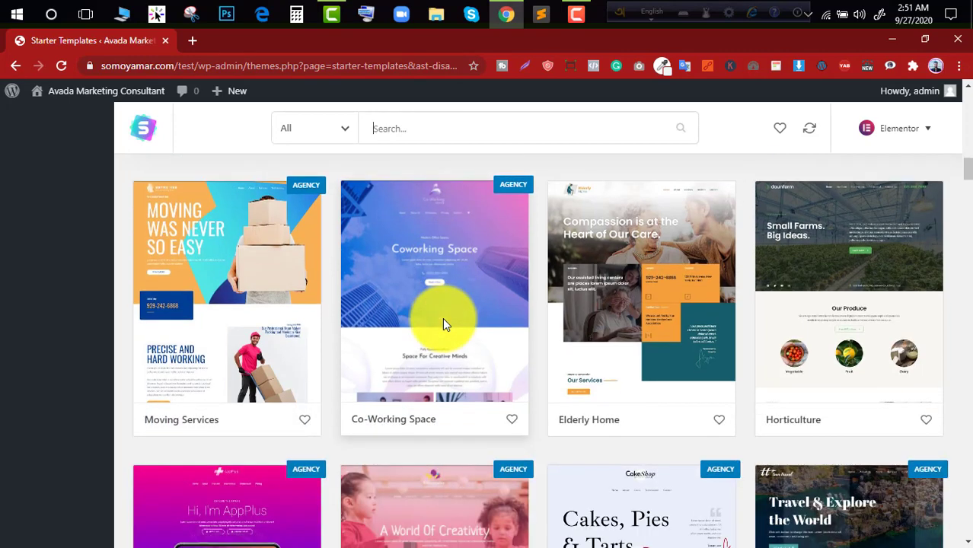
{"action": "scroll", "coordinate": [445, 325], "scroll_direction": "down", "scroll_amount": 6}
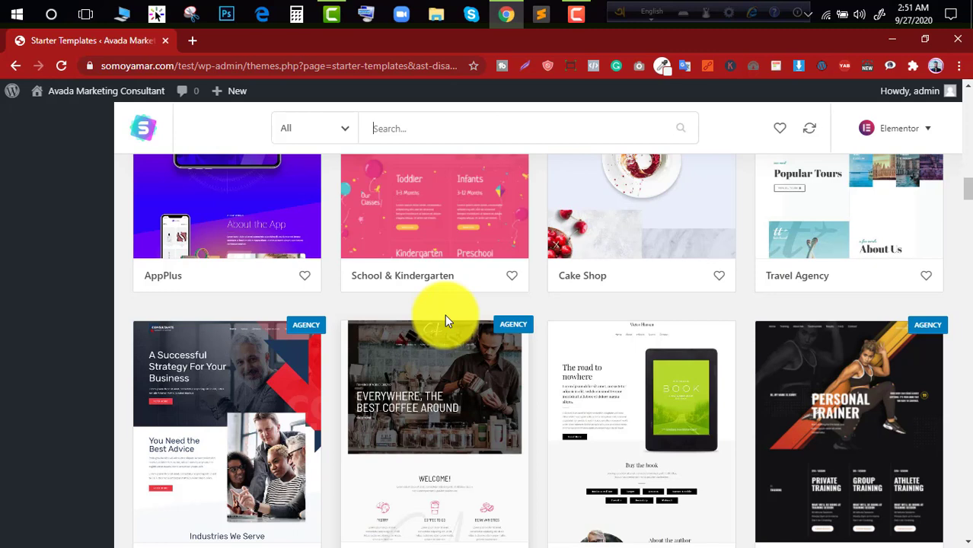
{"action": "left_click", "coordinate": [328, 125]}
{"action": "left_click", "coordinate": [370, 129]}
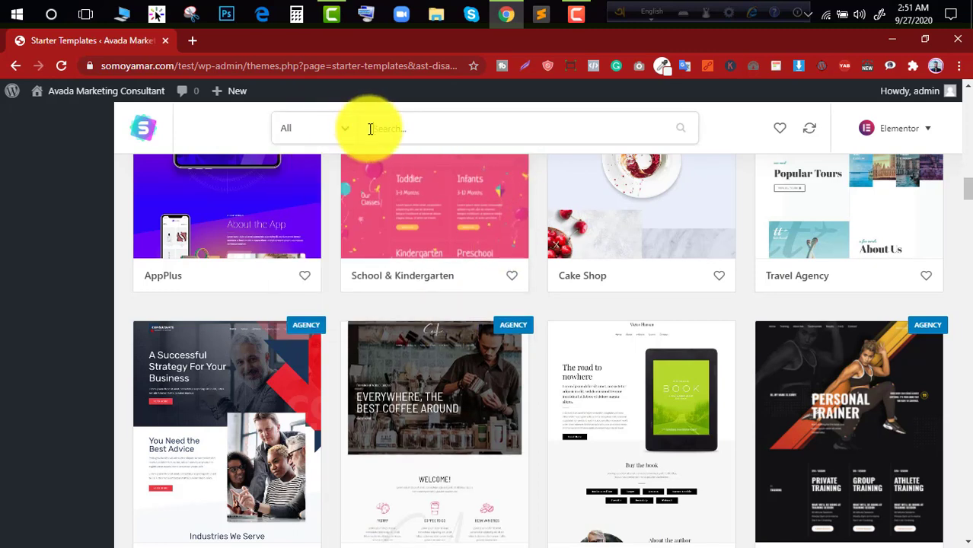
{"action": "type", "text": "blog"}
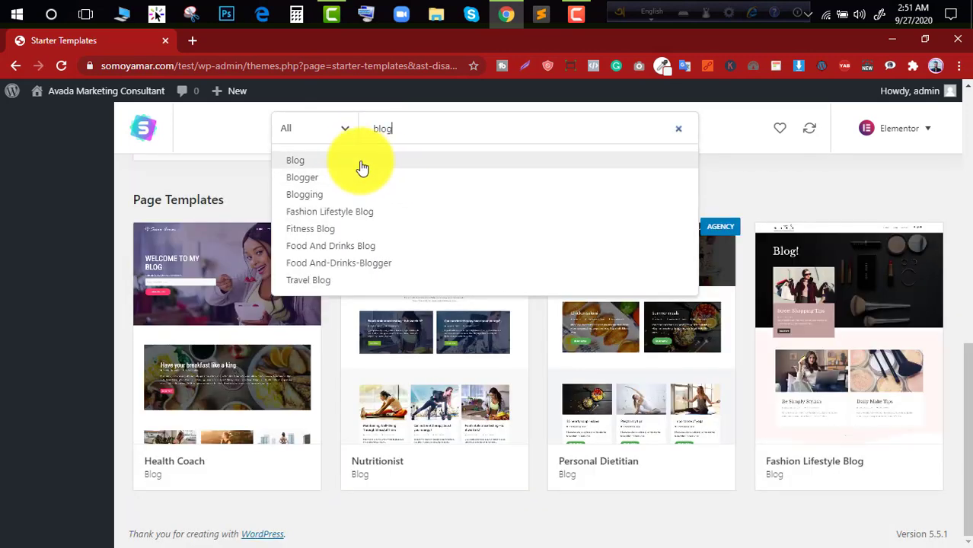
{"action": "left_click", "coordinate": [361, 166]}
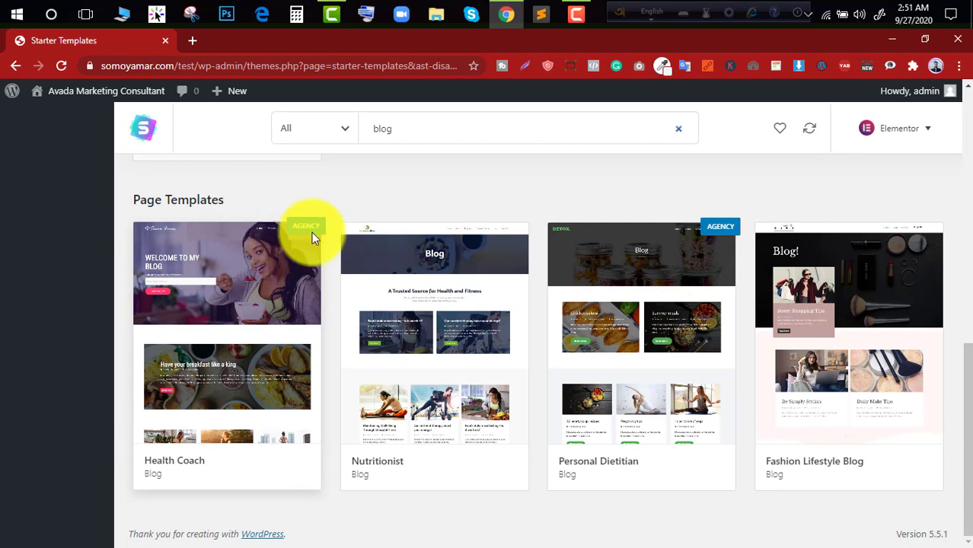
{"action": "mouse_move", "coordinate": [311, 232]}
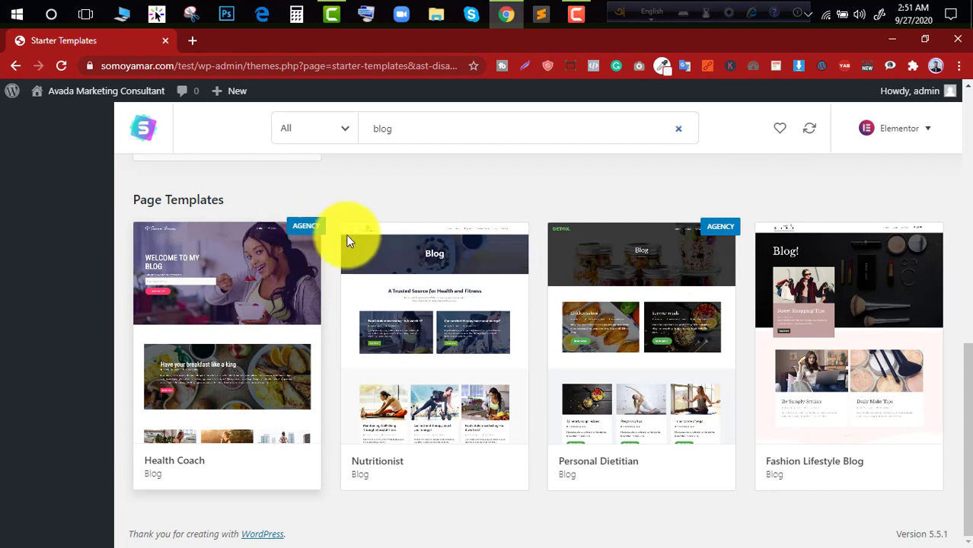
{"action": "left_click", "coordinate": [449, 285]}
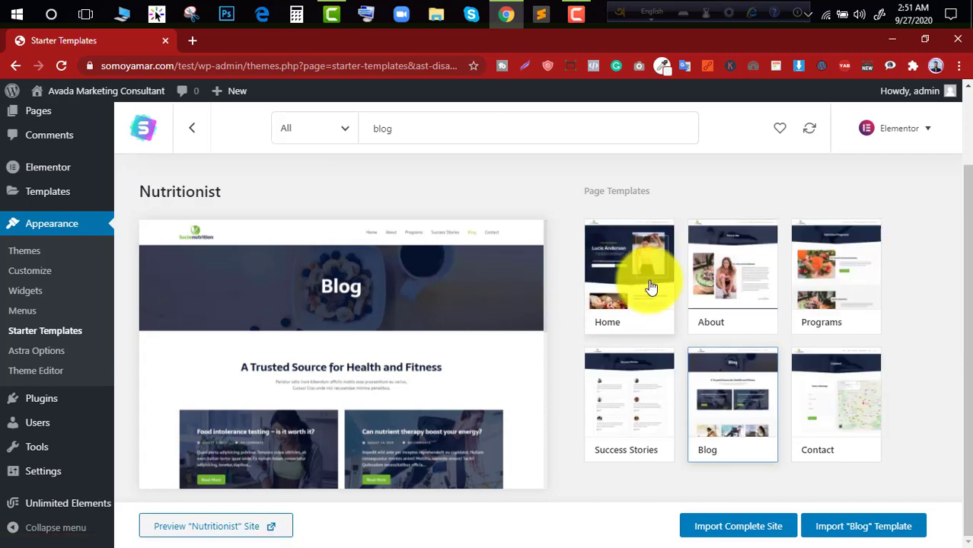
- Preview the Nutritionist template's Home page through its full length, from the header to the lower sections
{"action": "left_click", "coordinate": [651, 287]}
{"action": "scroll", "coordinate": [269, 374], "scroll_direction": "down", "scroll_amount": 5}
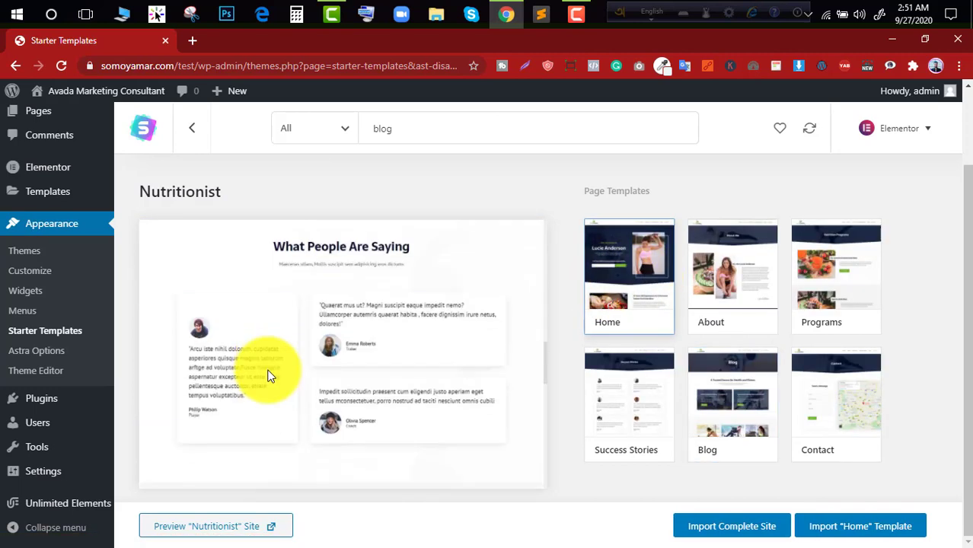
{"action": "scroll", "coordinate": [268, 375], "scroll_direction": "up", "scroll_amount": 3}
{"action": "scroll", "coordinate": [266, 369], "scroll_direction": "down", "scroll_amount": 5}
{"action": "scroll", "coordinate": [267, 369], "scroll_direction": "up", "scroll_amount": 6}
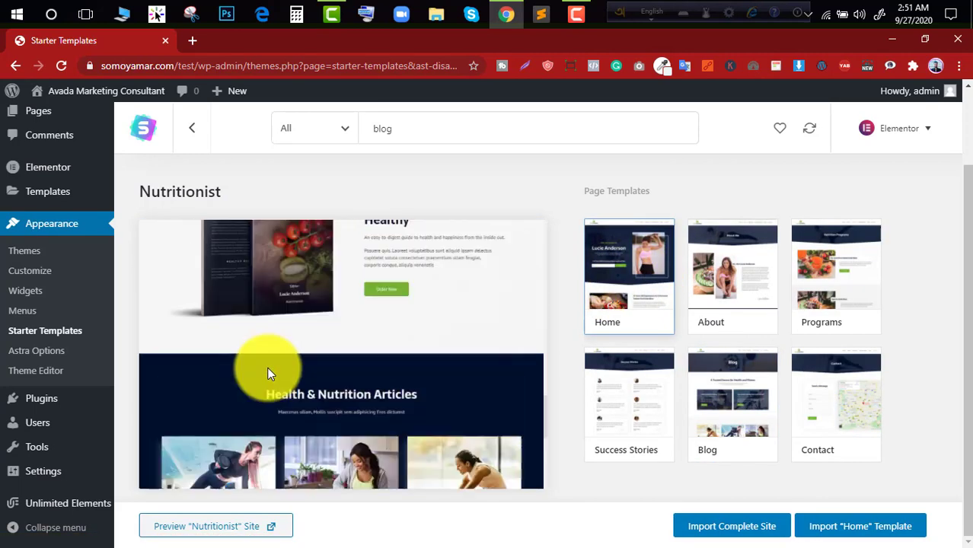
{"action": "scroll", "coordinate": [267, 369], "scroll_direction": "up", "scroll_amount": 4}
{"action": "scroll", "coordinate": [175, 227], "scroll_direction": "up", "scroll_amount": 2}
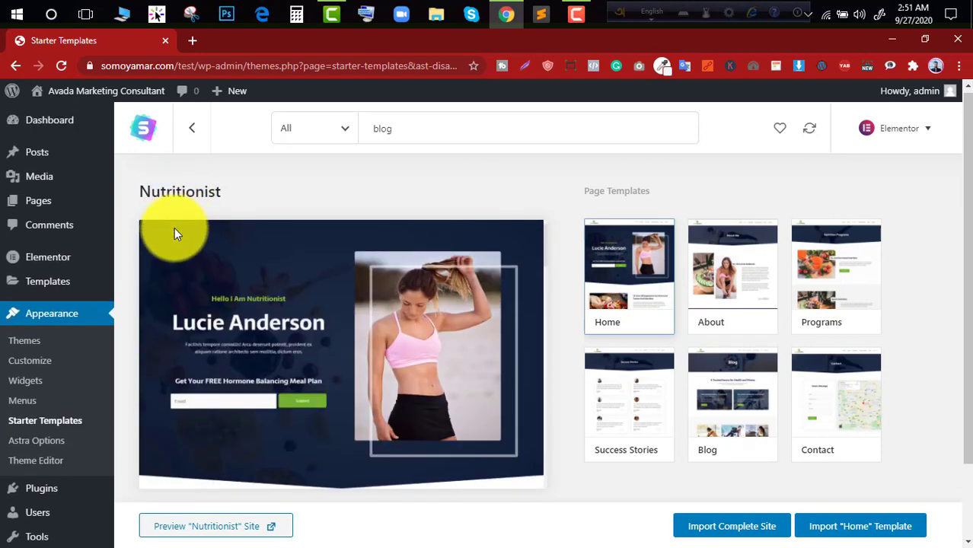
{"action": "scroll", "coordinate": [174, 227], "scroll_direction": "up", "scroll_amount": 1}
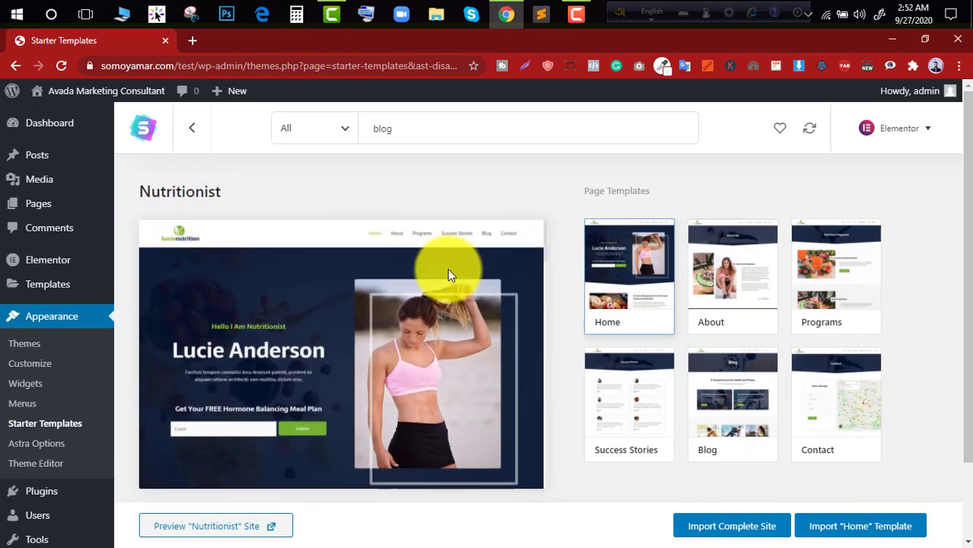
- Preview the About and Blog pages of the Nutritionist template
{"action": "left_click", "coordinate": [725, 297]}
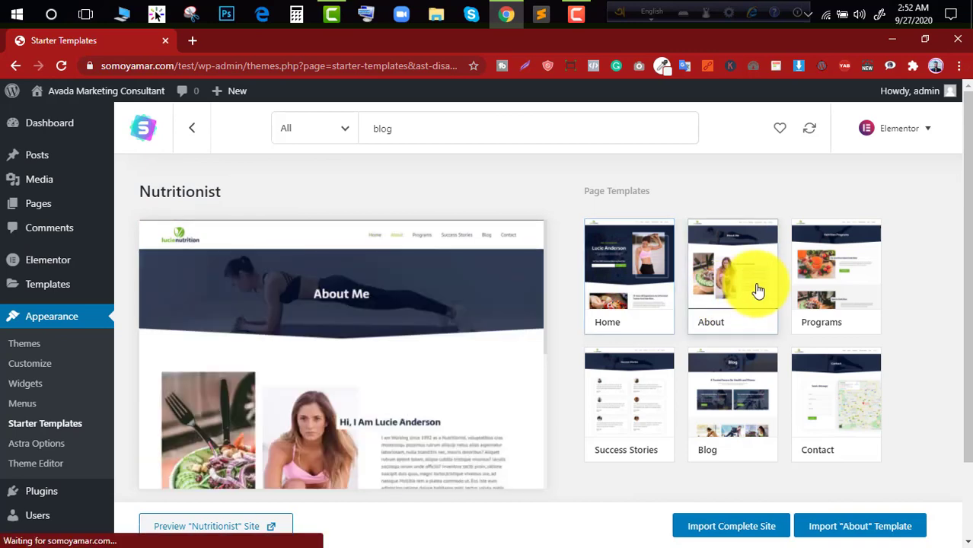
{"action": "left_click", "coordinate": [748, 385]}
{"action": "scroll", "coordinate": [352, 348], "scroll_direction": "down", "scroll_amount": 5}
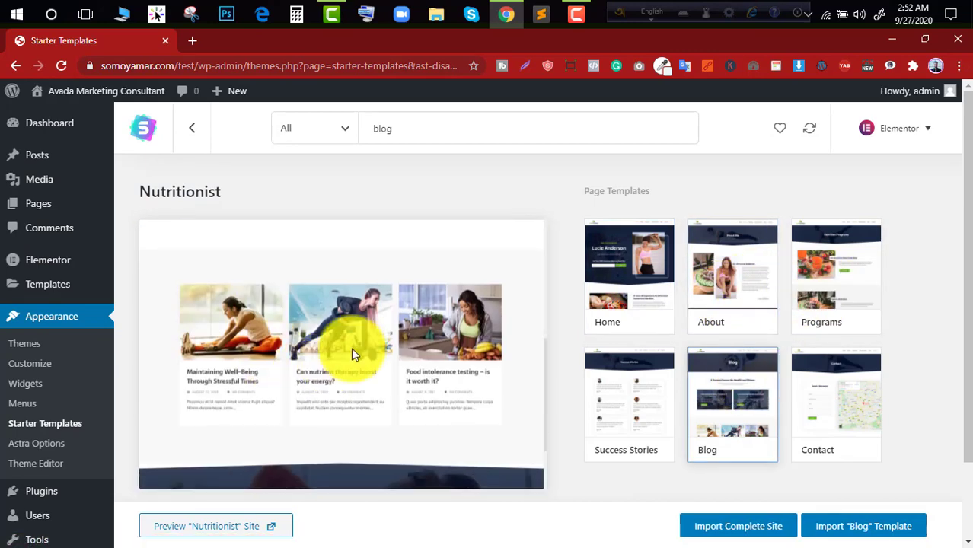
{"action": "scroll", "coordinate": [373, 335], "scroll_direction": "up", "scroll_amount": 5}
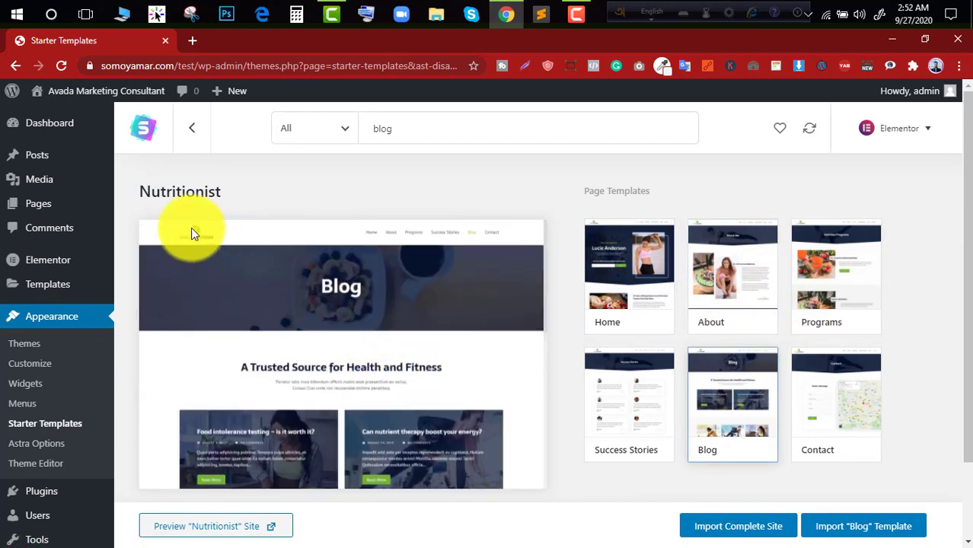
- Import the complete Nutritionist site with the Delete Previously Imported Site option enabled
{"action": "double_click", "coordinate": [179, 192]}
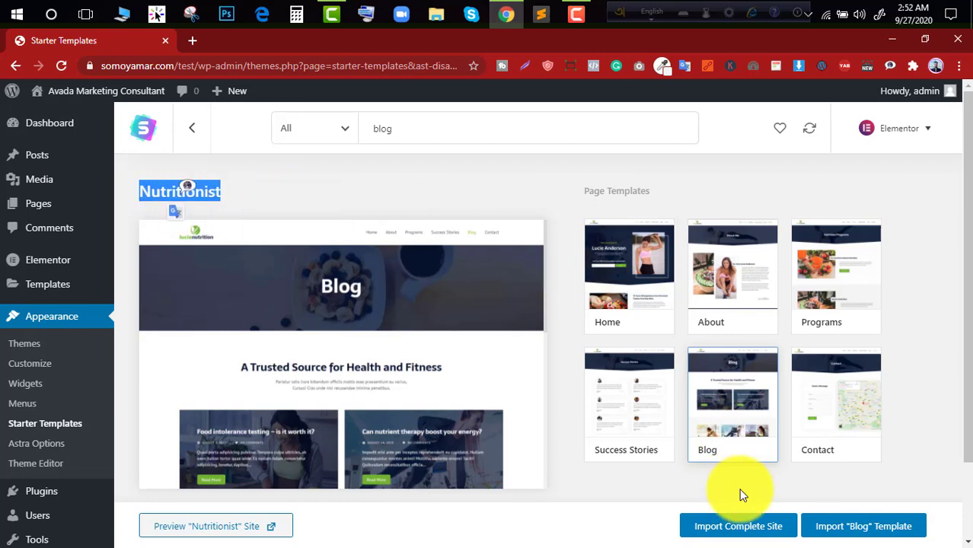
{"action": "left_click", "coordinate": [729, 527]}
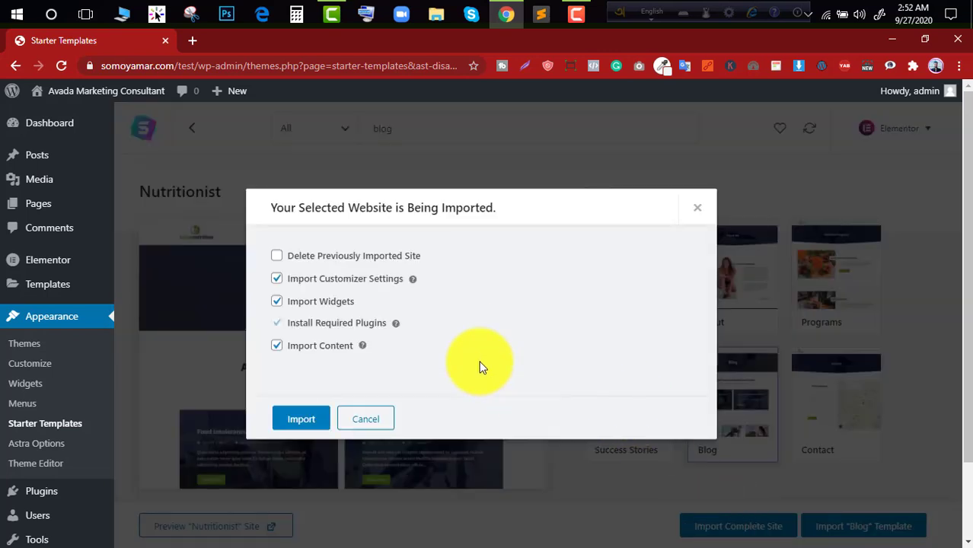
{"action": "left_click", "coordinate": [303, 263]}
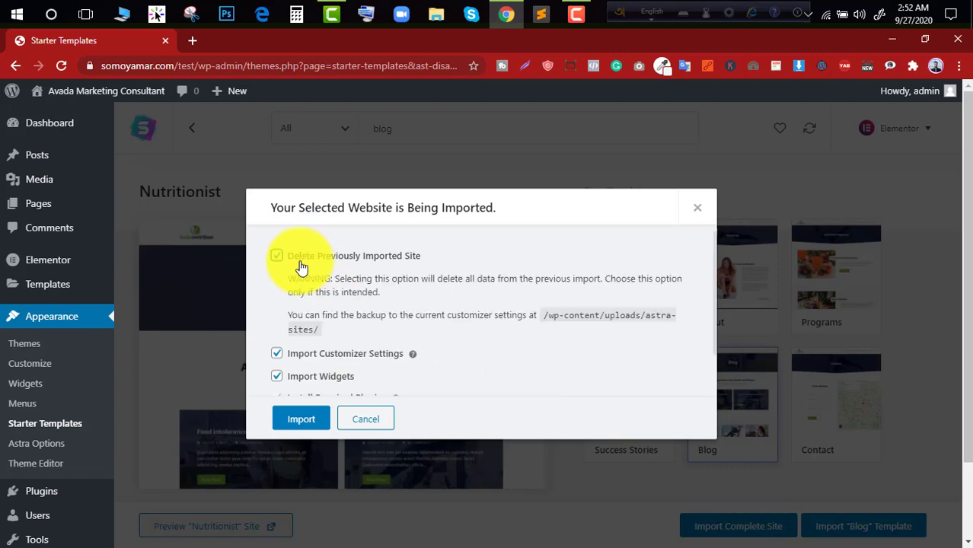
{"action": "scroll", "coordinate": [309, 431], "scroll_direction": "down", "scroll_amount": 1}
{"action": "left_click", "coordinate": [304, 427]}
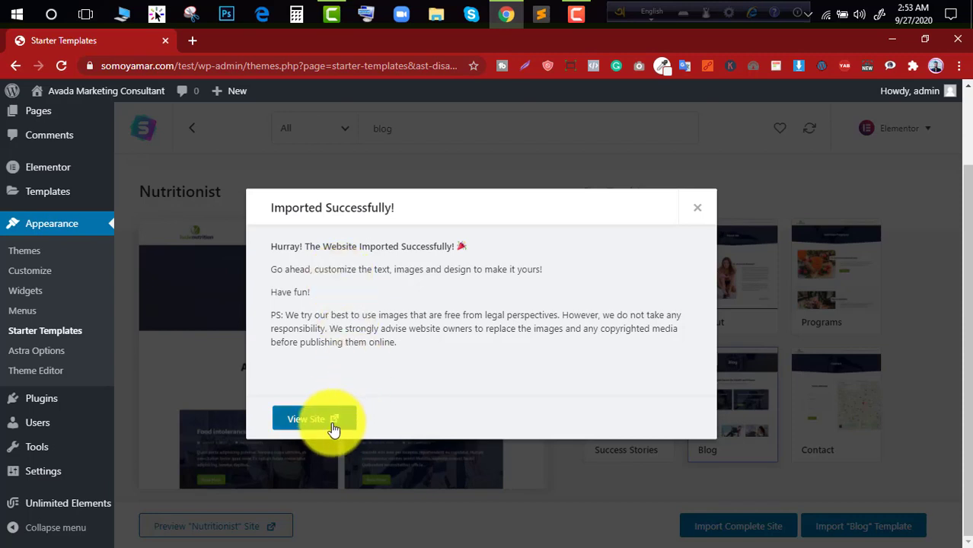
- View the imported site and examine its homepage from the header down to the footer
{"action": "left_click", "coordinate": [310, 410]}
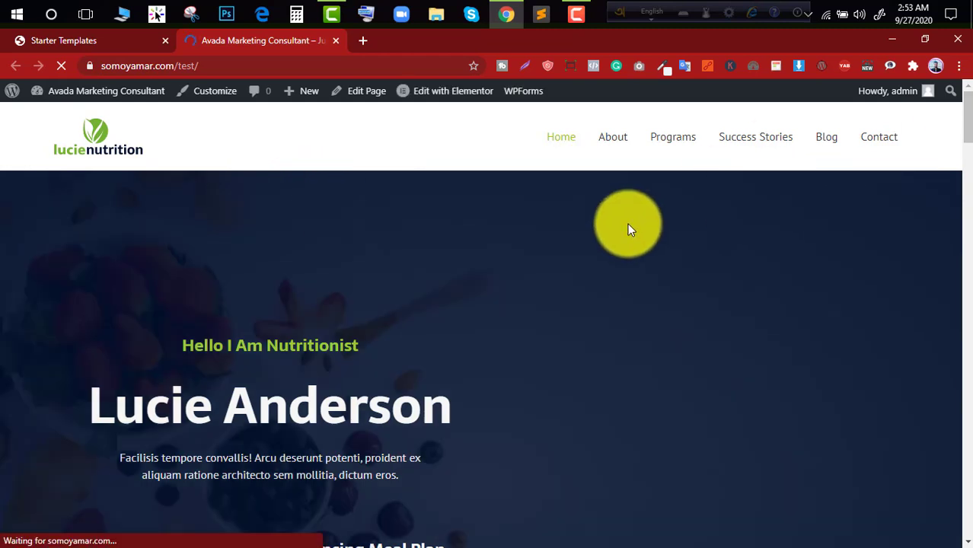
{"action": "scroll", "coordinate": [397, 259], "scroll_direction": "down", "scroll_amount": 3}
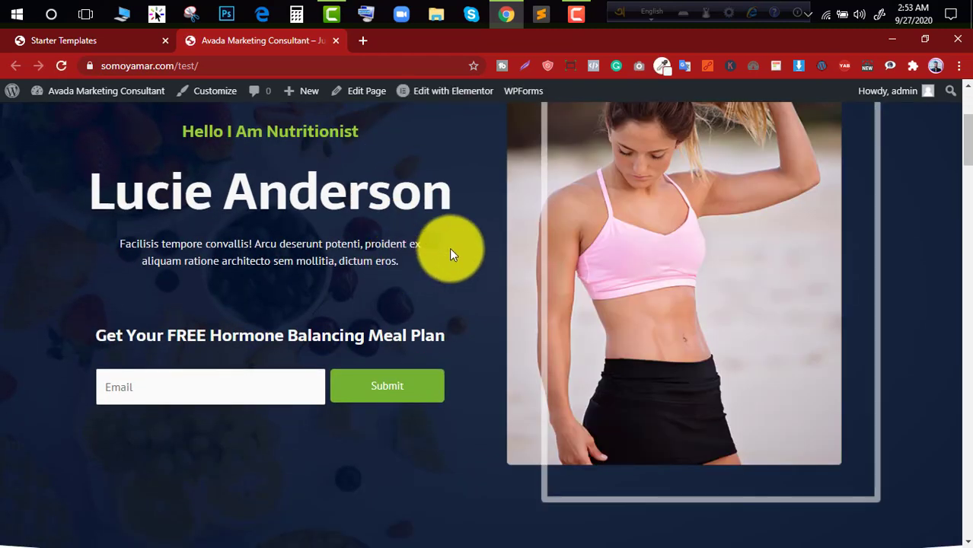
{"action": "scroll", "coordinate": [661, 221], "scroll_direction": "down", "scroll_amount": 6}
{"action": "scroll", "coordinate": [661, 221], "scroll_direction": "down", "scroll_amount": 15}
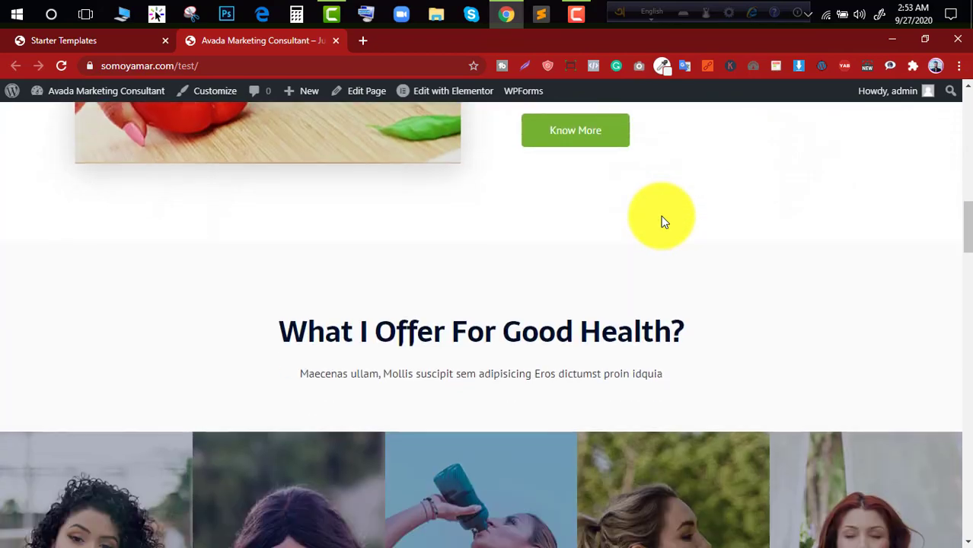
{"action": "scroll", "coordinate": [656, 233], "scroll_direction": "down", "scroll_amount": 15}
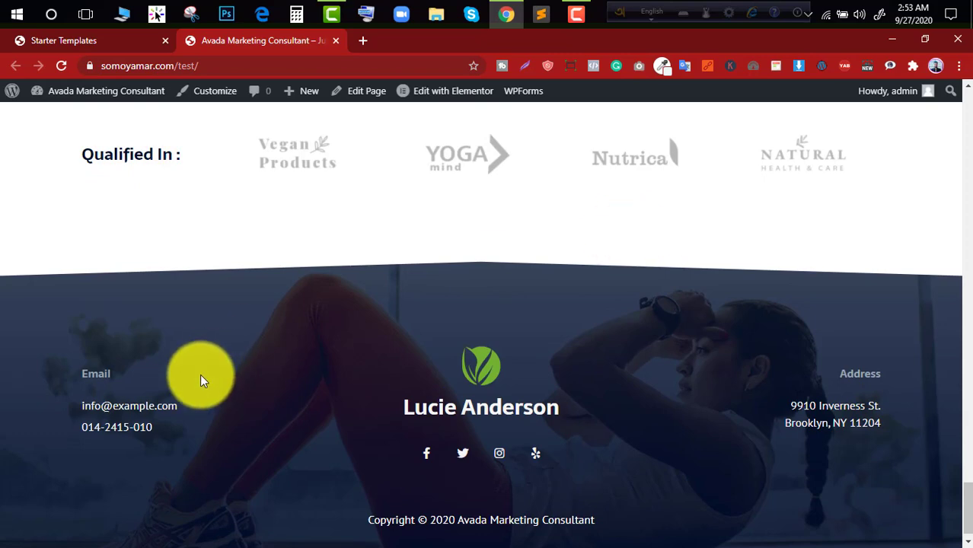
{"action": "scroll", "coordinate": [830, 430], "scroll_direction": "up", "scroll_amount": 4}
{"action": "scroll", "coordinate": [829, 429], "scroll_direction": "up", "scroll_amount": 5}
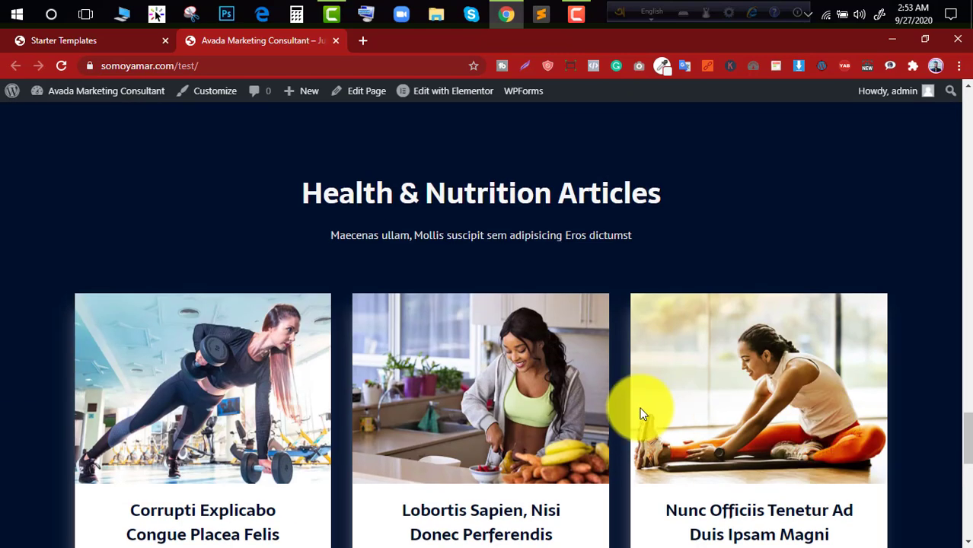
- Examine the homepage's Health & Nutrition Articles section and follow the first article's Read More link
{"action": "scroll", "coordinate": [641, 406], "scroll_direction": "down", "scroll_amount": 5}
{"action": "scroll", "coordinate": [376, 246], "scroll_direction": "up", "scroll_amount": 7}
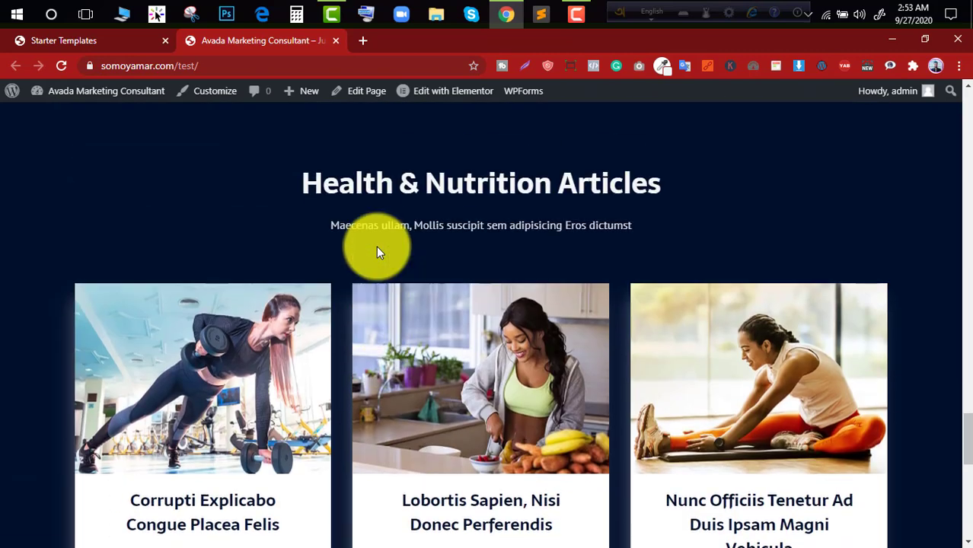
{"action": "scroll", "coordinate": [610, 191], "scroll_direction": "down", "scroll_amount": 2}
{"action": "triple_click", "coordinate": [608, 196]}
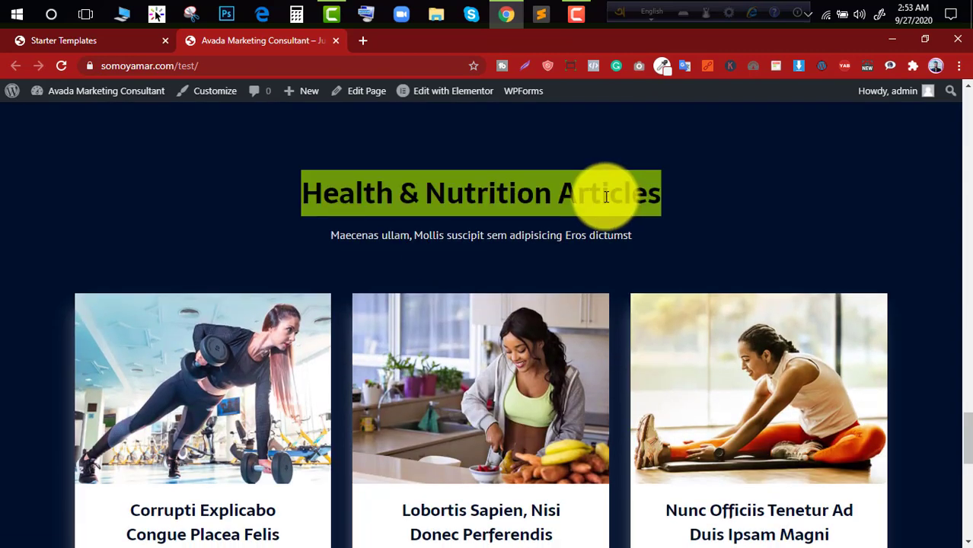
{"action": "left_click", "coordinate": [607, 196]}
{"action": "scroll", "coordinate": [607, 196], "scroll_direction": "down", "scroll_amount": 3}
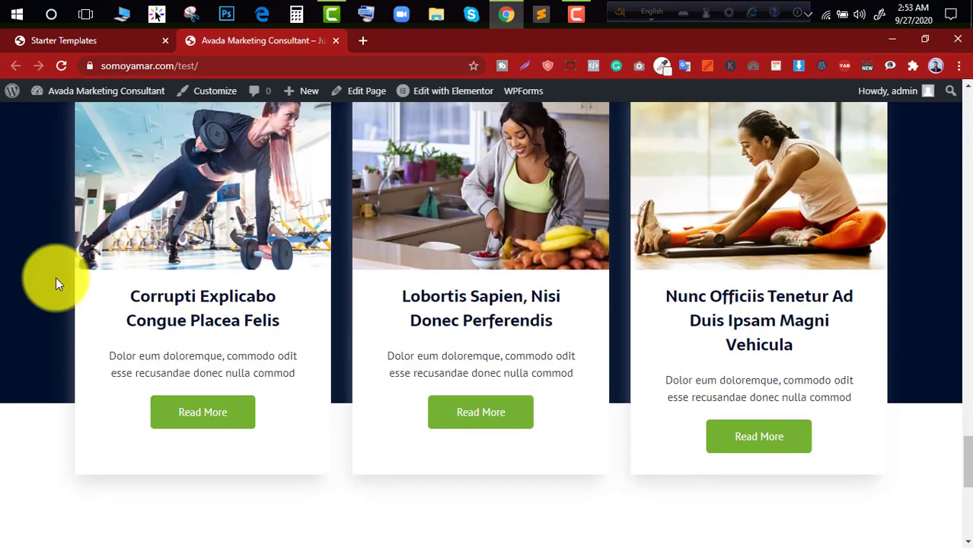
{"action": "left_click", "coordinate": [190, 412]}
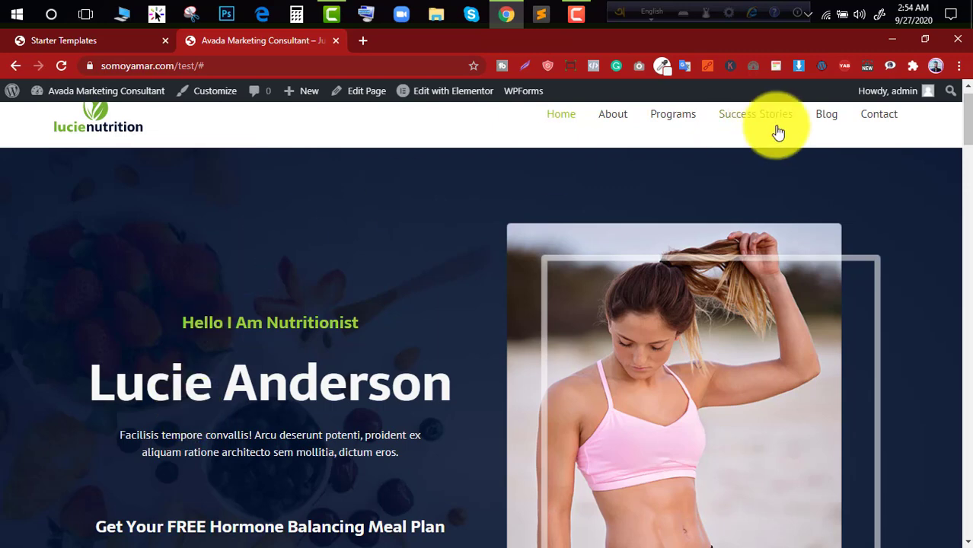
- Check the imported site's Blog page, and examine the About page's sections
{"action": "left_click", "coordinate": [817, 145]}
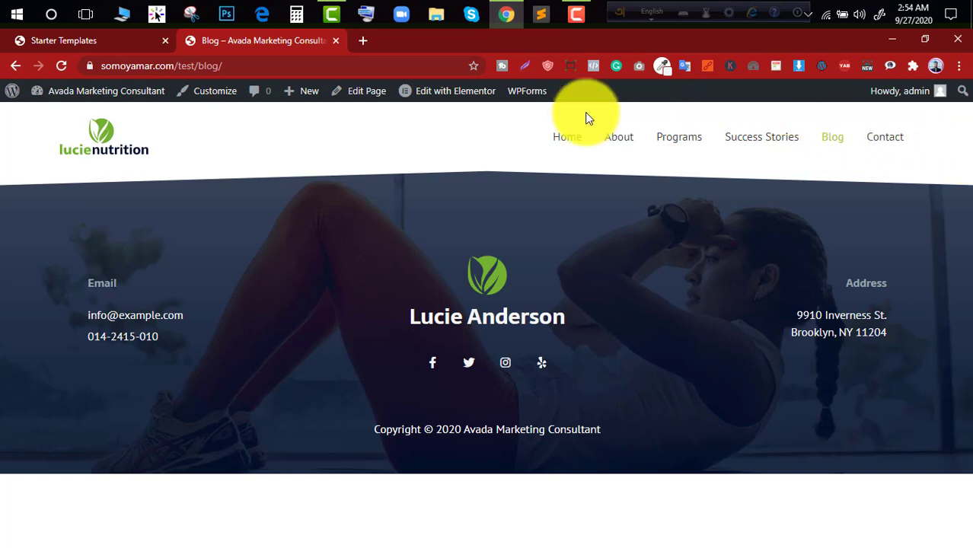
{"action": "left_click", "coordinate": [610, 140]}
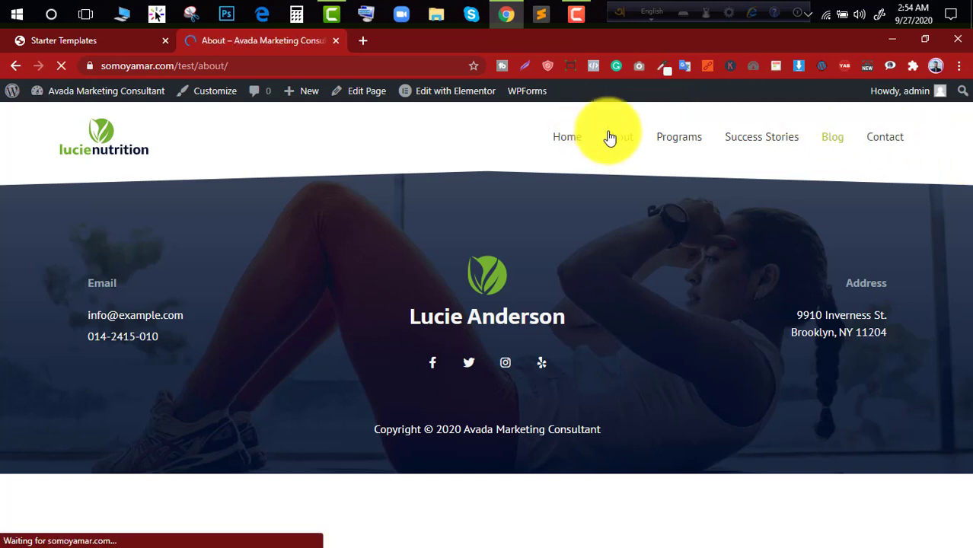
{"action": "scroll", "coordinate": [536, 319], "scroll_direction": "down", "scroll_amount": 8}
{"action": "scroll", "coordinate": [540, 320], "scroll_direction": "down", "scroll_amount": 7}
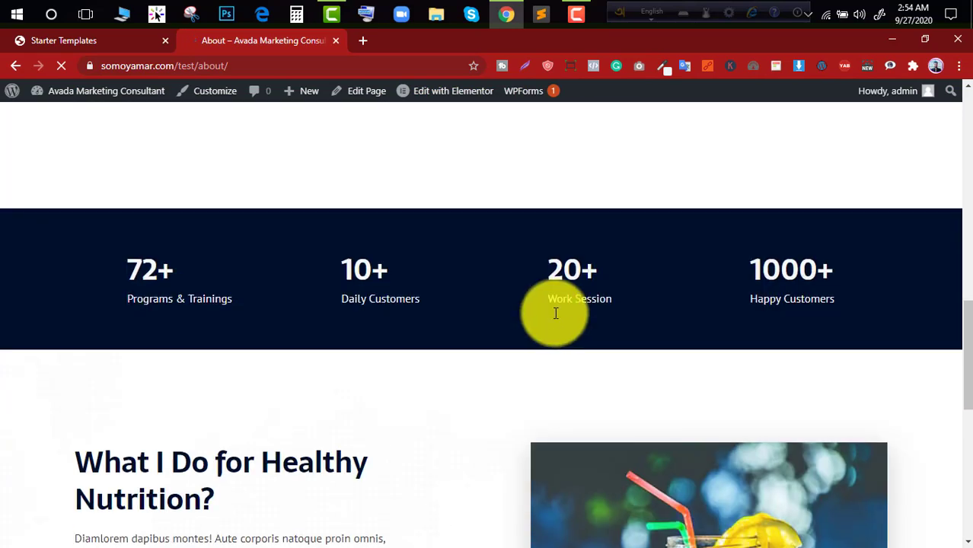
{"action": "scroll", "coordinate": [562, 308], "scroll_direction": "up", "scroll_amount": 5}
{"action": "scroll", "coordinate": [567, 306], "scroll_direction": "down", "scroll_amount": 7}
{"action": "scroll", "coordinate": [582, 306], "scroll_direction": "up", "scroll_amount": 5}
{"action": "scroll", "coordinate": [785, 256], "scroll_direction": "up", "scroll_amount": 6}
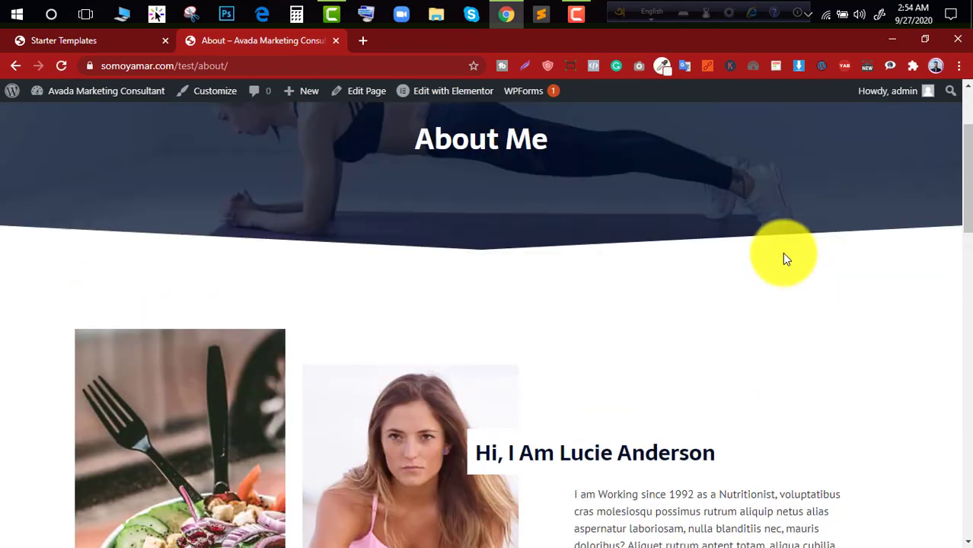
{"action": "scroll", "coordinate": [782, 254], "scroll_direction": "down", "scroll_amount": 2}
{"action": "scroll", "coordinate": [661, 165], "scroll_direction": "up", "scroll_amount": 3}
- Open the Programs page and examine its nutrition program sections down to Weight Management
{"action": "left_click", "coordinate": [665, 142]}
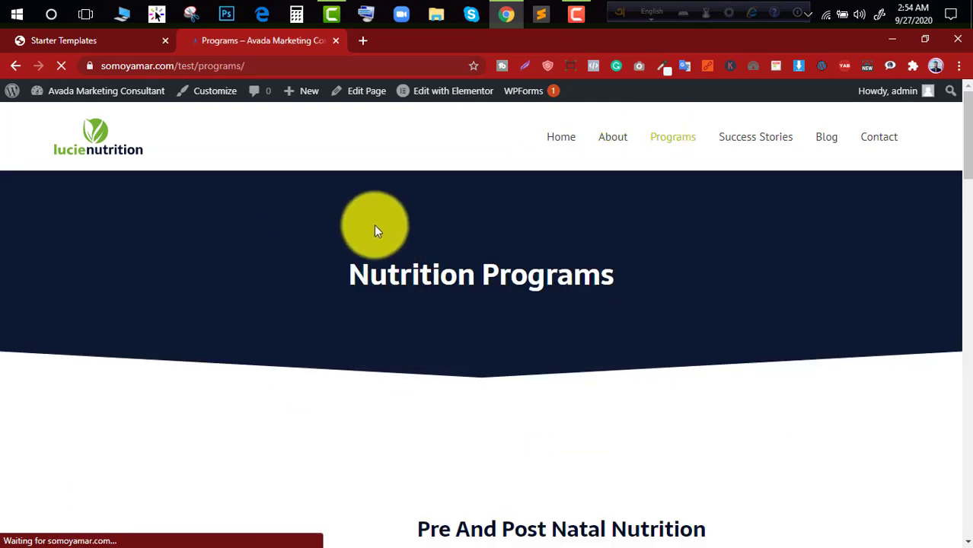
{"action": "scroll", "coordinate": [413, 239], "scroll_direction": "down", "scroll_amount": 4}
{"action": "scroll", "coordinate": [509, 238], "scroll_direction": "down", "scroll_amount": 5}
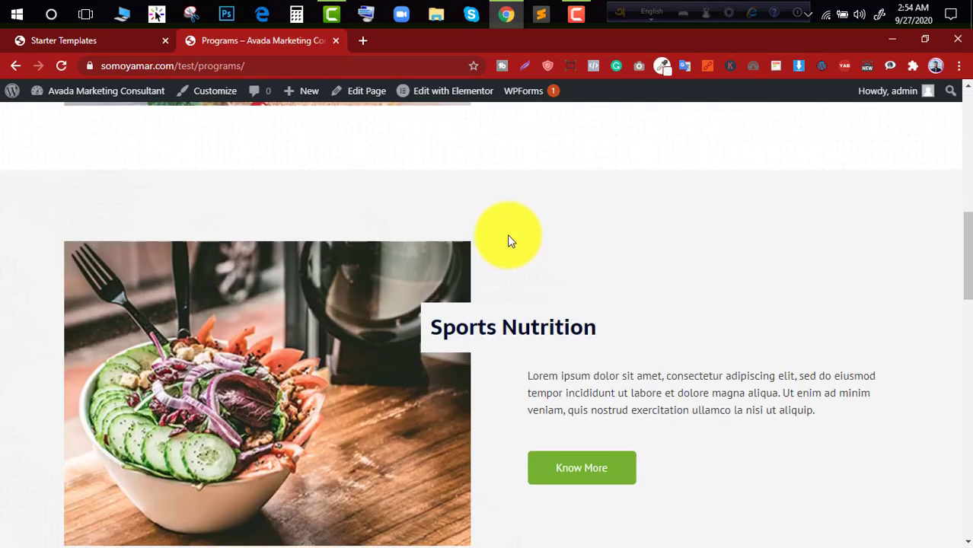
{"action": "scroll", "coordinate": [533, 221], "scroll_direction": "down", "scroll_amount": 4}
{"action": "left_click", "coordinate": [574, 196]}
{"action": "scroll", "coordinate": [558, 212], "scroll_direction": "down", "scroll_amount": 4}
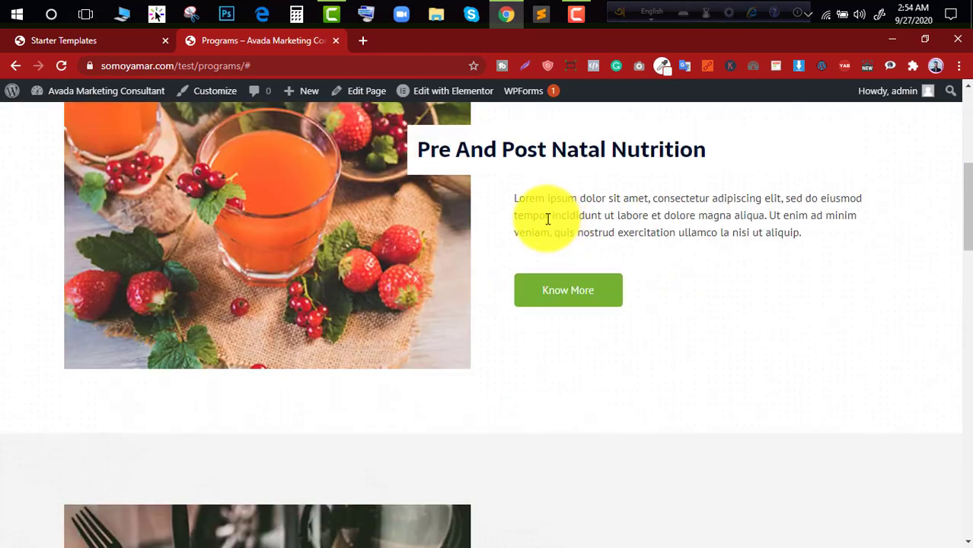
{"action": "scroll", "coordinate": [374, 297], "scroll_direction": "down", "scroll_amount": 14}
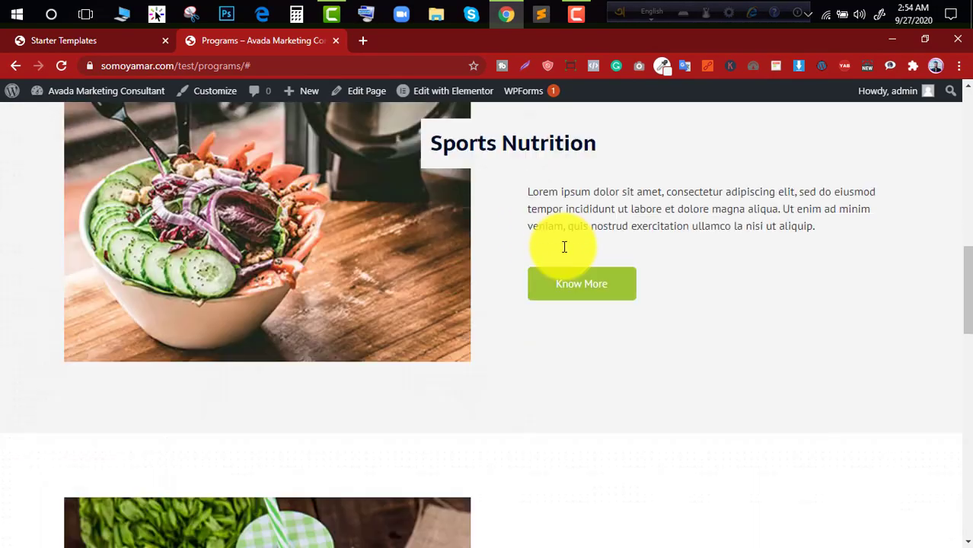
{"action": "scroll", "coordinate": [567, 242], "scroll_direction": "up", "scroll_amount": 3}
{"action": "scroll", "coordinate": [567, 245], "scroll_direction": "down", "scroll_amount": 5}
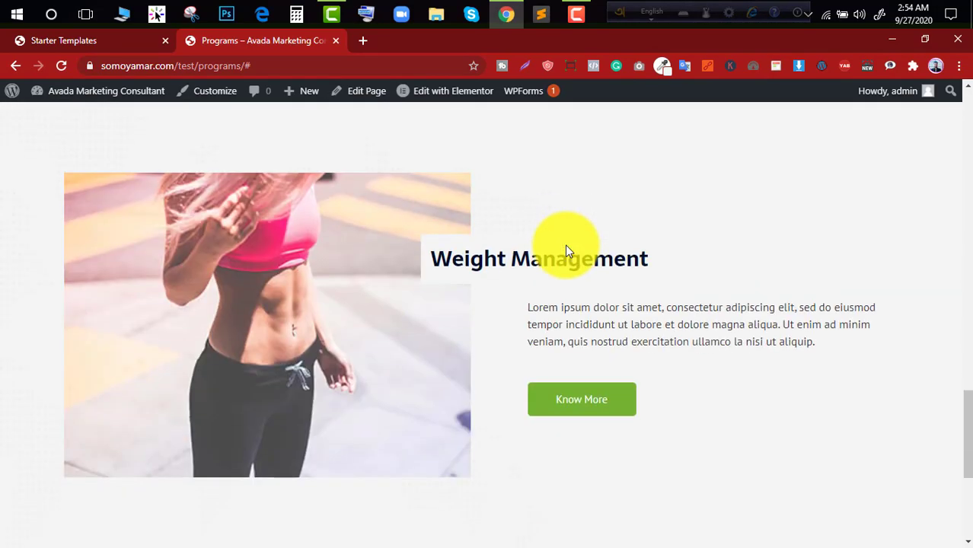
{"action": "scroll", "coordinate": [565, 244], "scroll_direction": "up", "scroll_amount": 4}
{"action": "scroll", "coordinate": [584, 268], "scroll_direction": "down", "scroll_amount": 6}
{"action": "scroll", "coordinate": [579, 263], "scroll_direction": "up", "scroll_amount": 12}
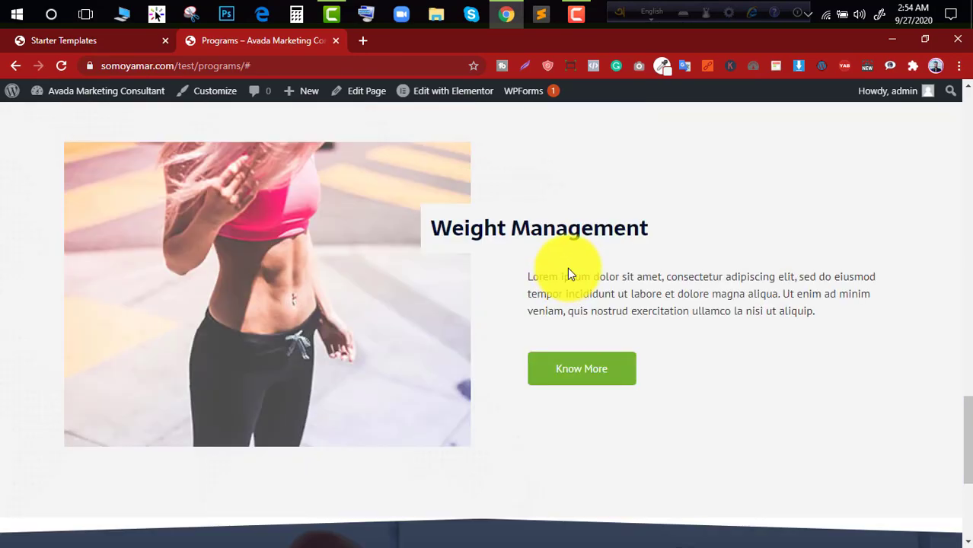
{"action": "scroll", "coordinate": [603, 256], "scroll_direction": "up", "scroll_amount": 5}
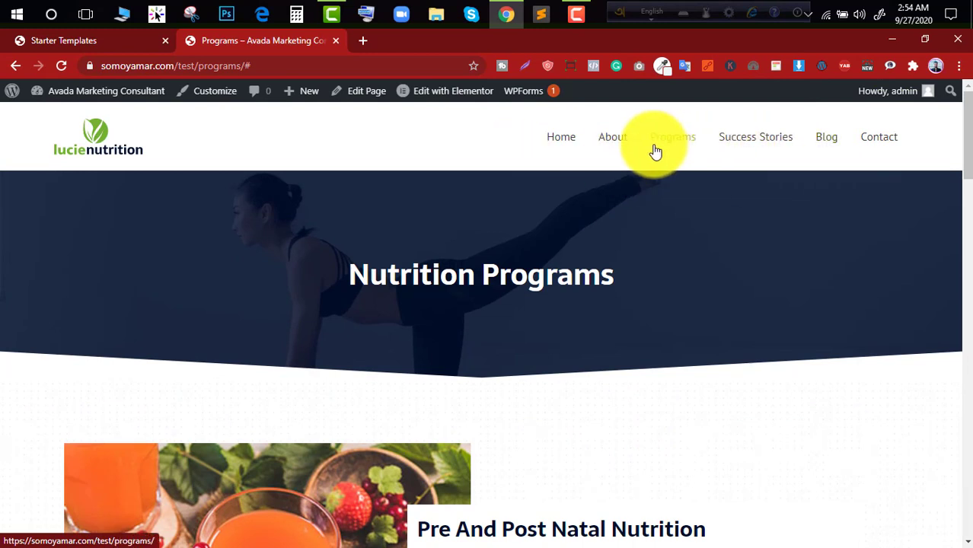
- Remove the Programs item from the Top Navigation menu in the WordPress dashboard and save the menu
{"action": "mouse_move", "coordinate": [118, 92]}
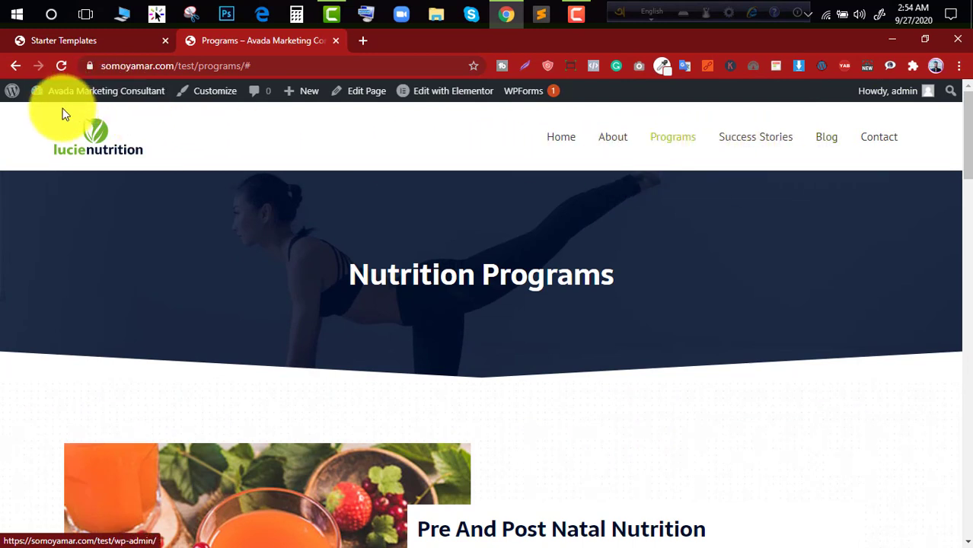
{"action": "left_click", "coordinate": [61, 122]}
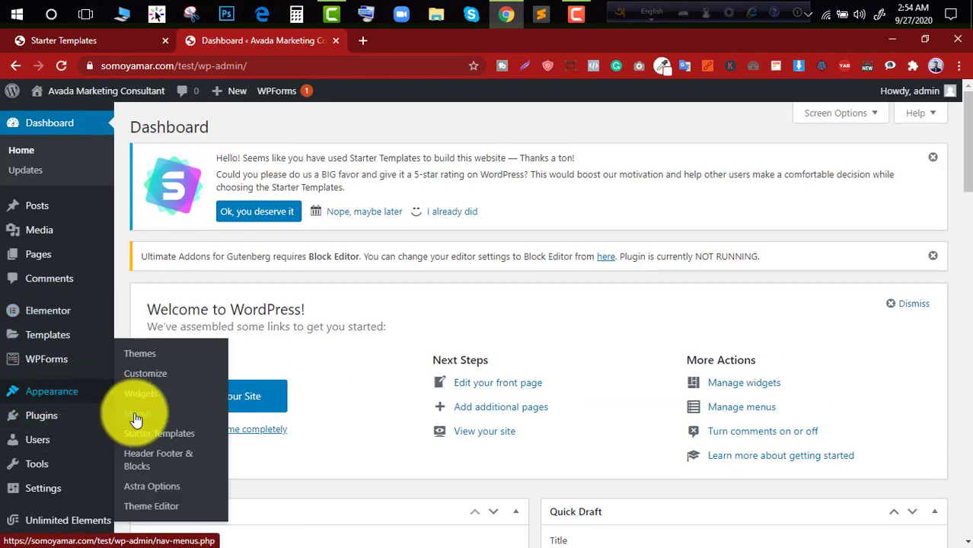
{"action": "left_click", "coordinate": [134, 415]}
{"action": "scroll", "coordinate": [343, 274], "scroll_direction": "down", "scroll_amount": 3}
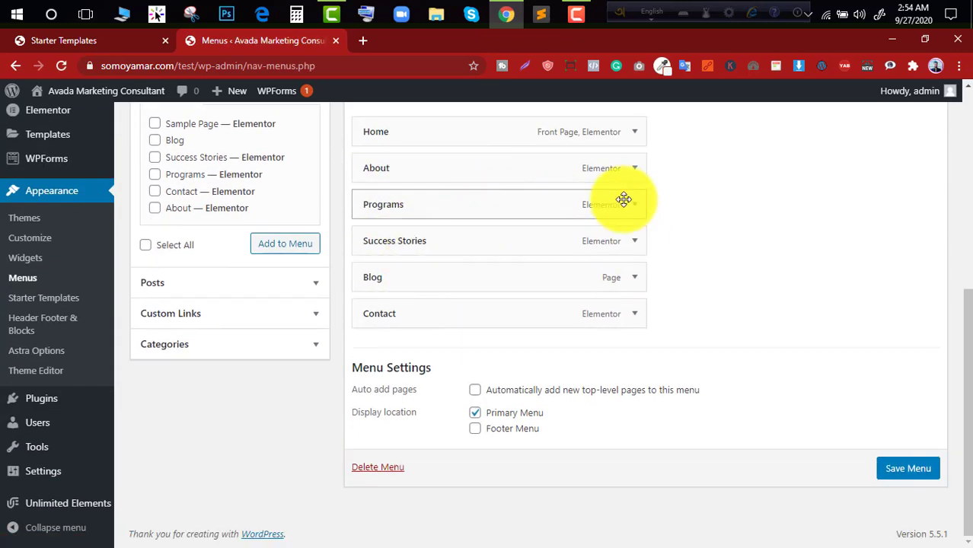
{"action": "left_click", "coordinate": [636, 206]}
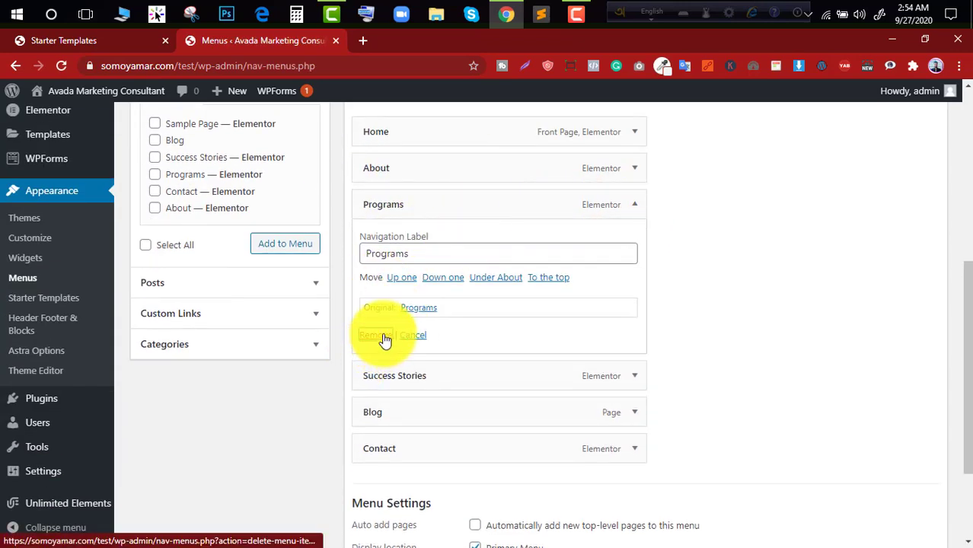
{"action": "scroll", "coordinate": [875, 411], "scroll_direction": "down", "scroll_amount": 2}
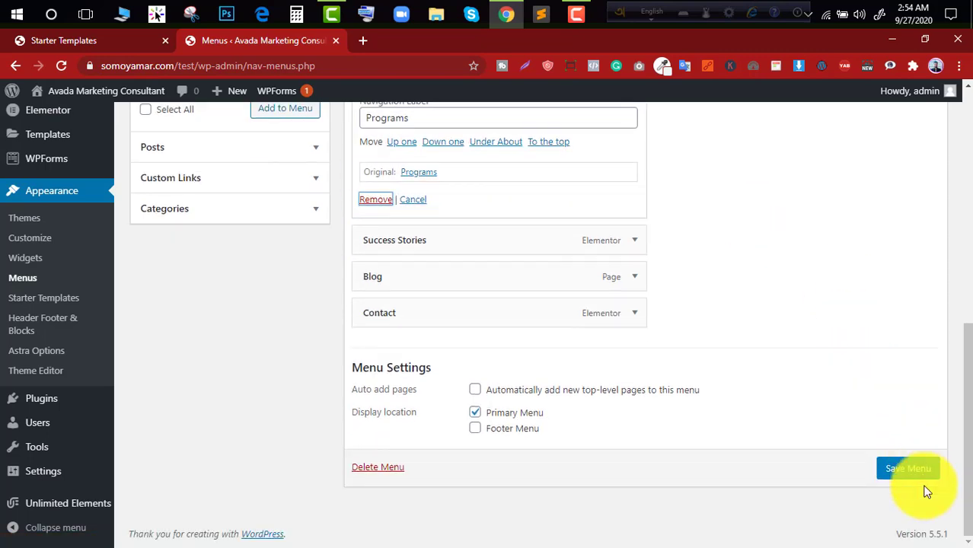
{"action": "left_click", "coordinate": [909, 469]}
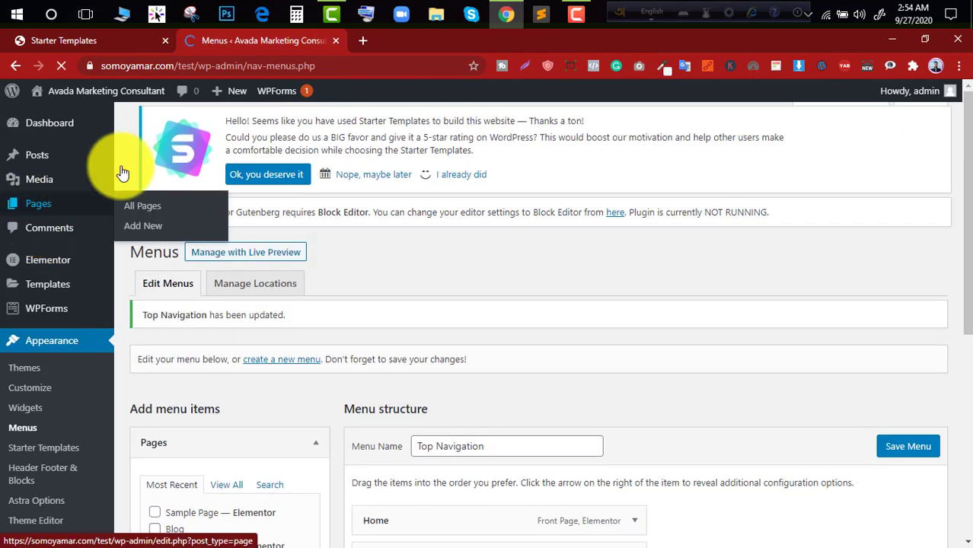
- Review the site's list of all pages in a separate browser tab and return to the menu editor
{"action": "middle_click", "coordinate": [277, 91]}
{"action": "left_click", "coordinate": [375, 47]}
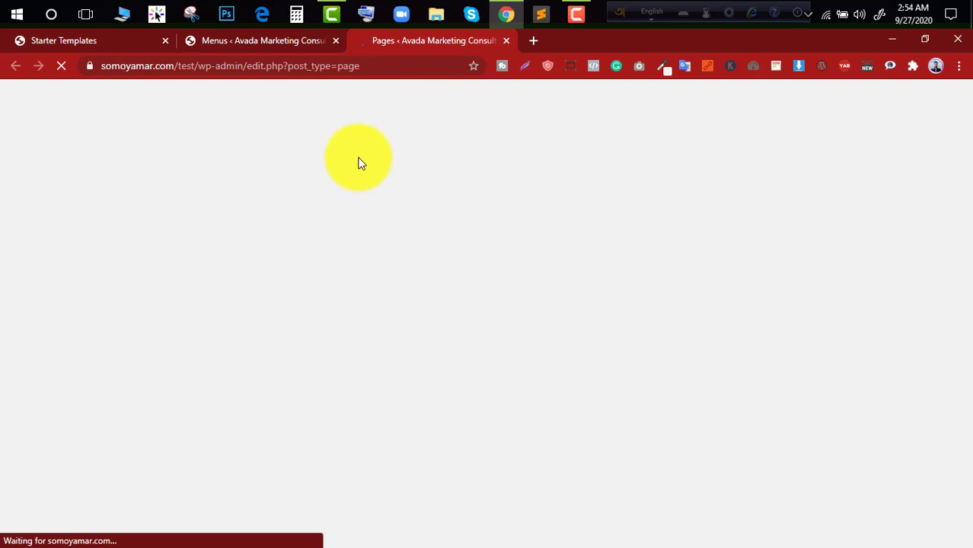
{"action": "scroll", "coordinate": [321, 353], "scroll_direction": "down", "scroll_amount": 5}
{"action": "scroll", "coordinate": [315, 398], "scroll_direction": "up", "scroll_amount": 1}
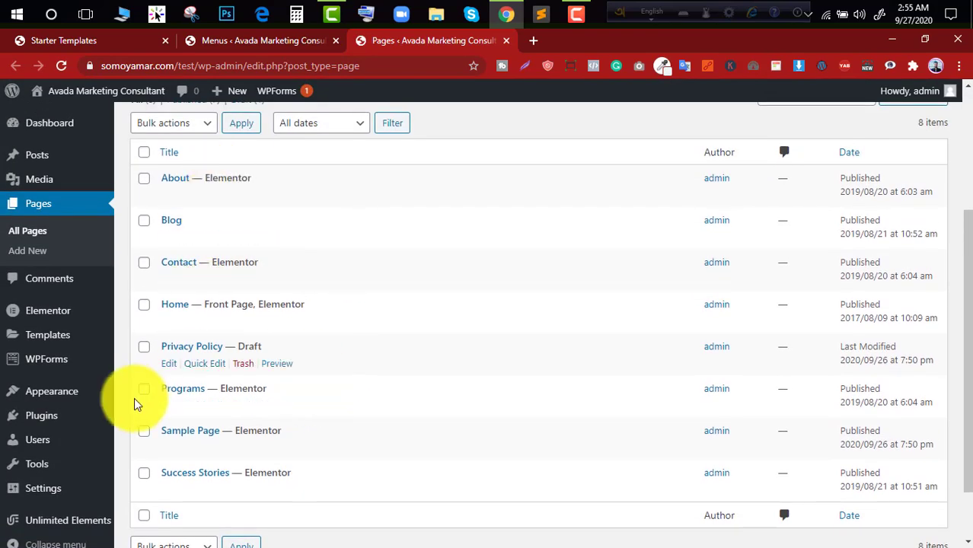
{"action": "scroll", "coordinate": [415, 413], "scroll_direction": "down", "scroll_amount": 1}
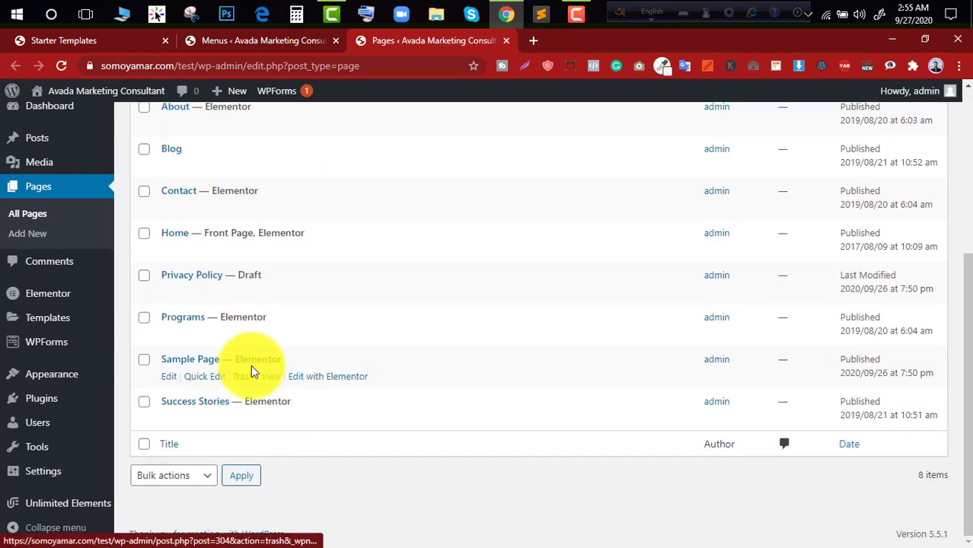
{"action": "scroll", "coordinate": [259, 244], "scroll_direction": "up", "scroll_amount": 5}
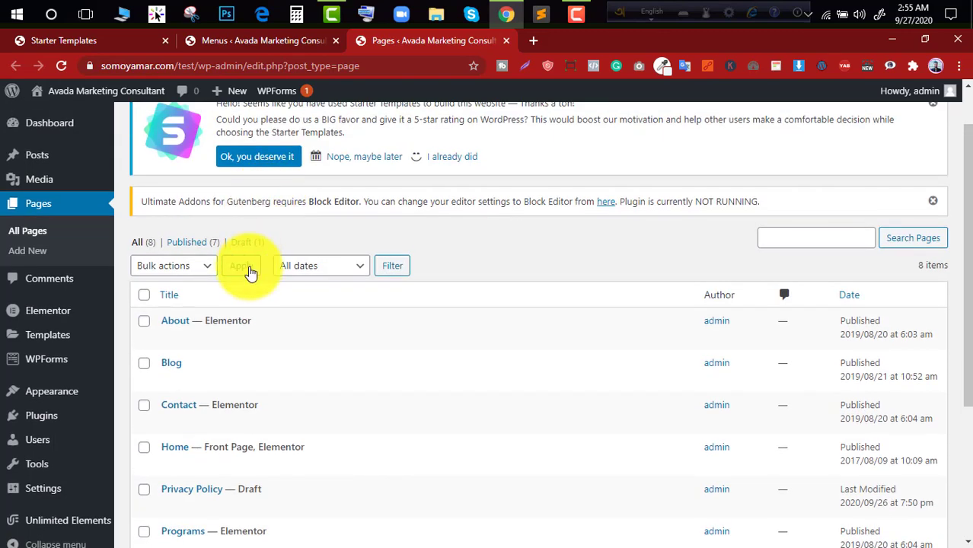
{"action": "left_click", "coordinate": [222, 42]}
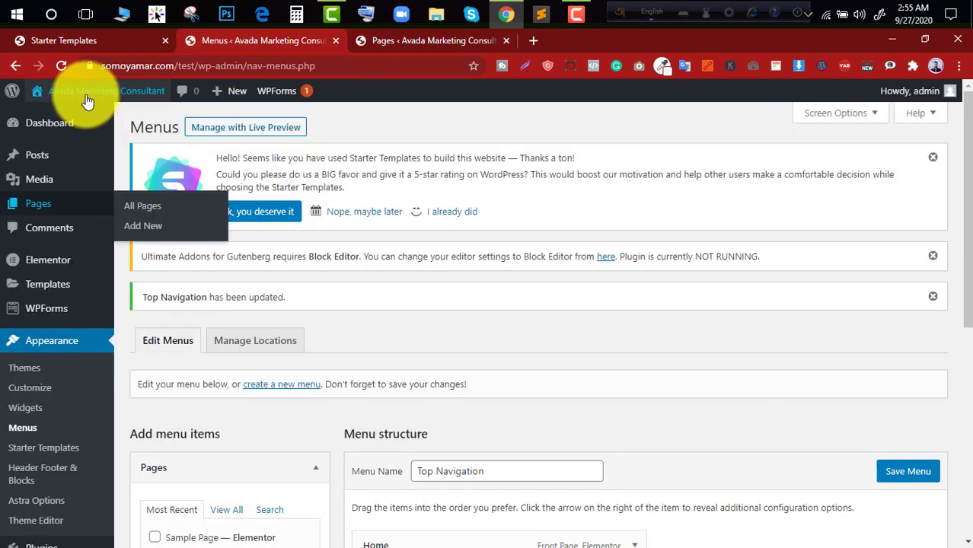
- Open the live site's front page in a separate browser tab and examine its header navigation
{"action": "mouse_move", "coordinate": [87, 95]}
{"action": "middle_click", "coordinate": [66, 113]}
{"action": "left_click", "coordinate": [601, 46]}
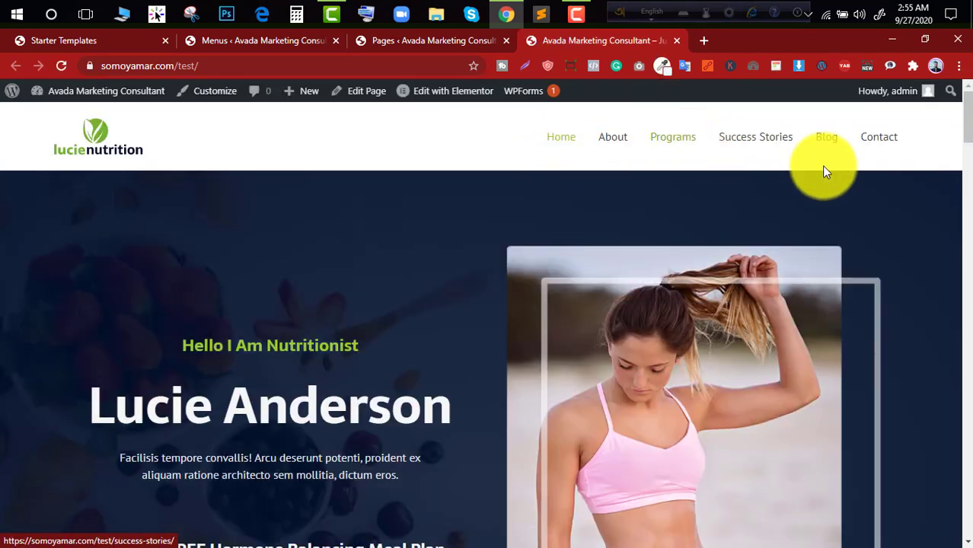
{"action": "scroll", "coordinate": [517, 185], "scroll_direction": "down", "scroll_amount": 3}
{"action": "scroll", "coordinate": [517, 185], "scroll_direction": "up", "scroll_amount": 3}
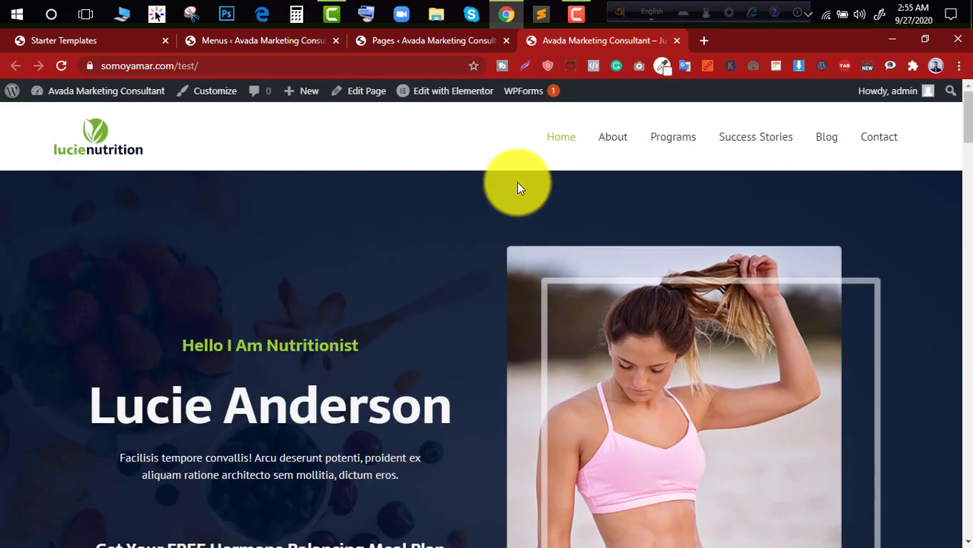
- Review the dashboard's list of all pages and open the Menus editor in that same browser tab
{"action": "left_click", "coordinate": [440, 47]}
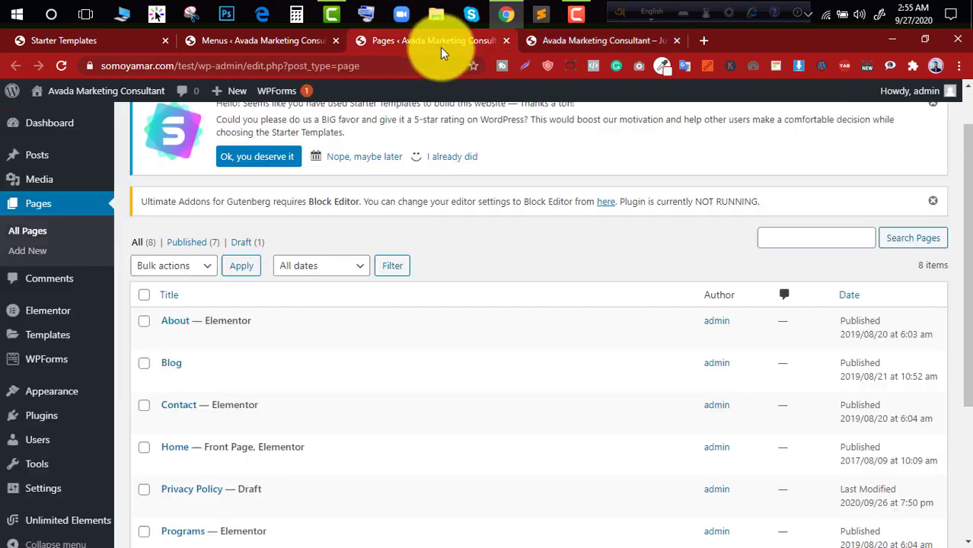
{"action": "scroll", "coordinate": [61, 354], "scroll_direction": "down", "scroll_amount": 2}
{"action": "scroll", "coordinate": [61, 355], "scroll_direction": "up", "scroll_amount": 5}
{"action": "scroll", "coordinate": [23, 328], "scroll_direction": "down", "scroll_amount": 5}
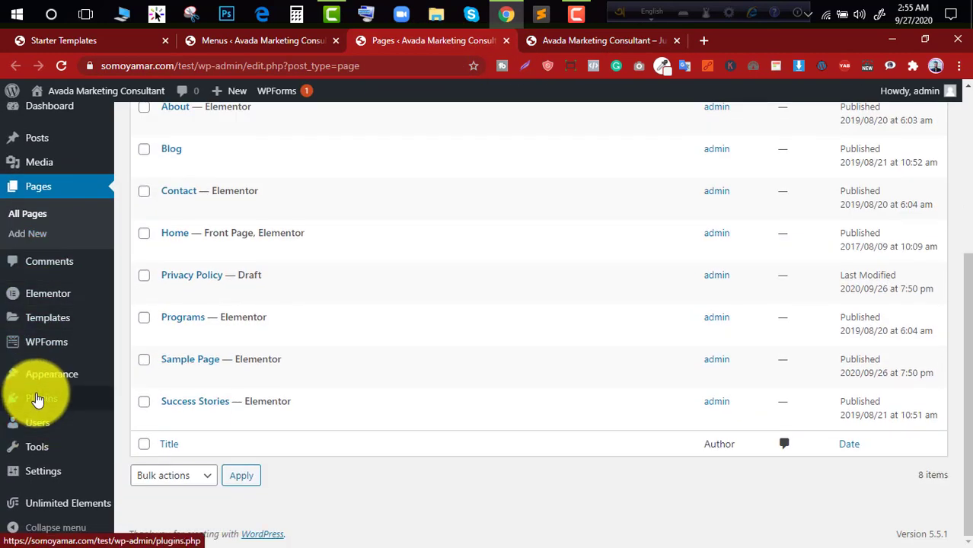
{"action": "mouse_move", "coordinate": [48, 374]}
{"action": "left_click", "coordinate": [132, 390]}
{"action": "scroll", "coordinate": [466, 172], "scroll_direction": "up", "scroll_amount": 2}
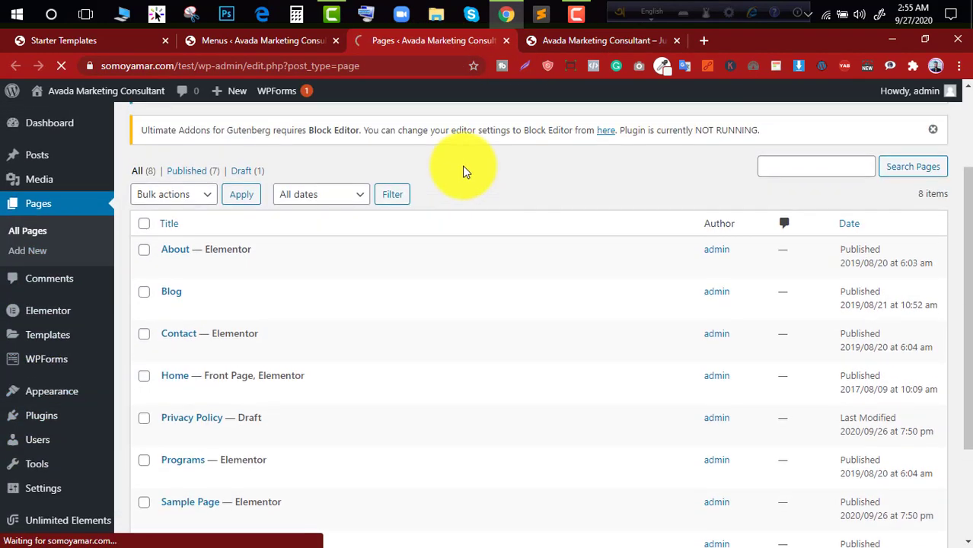
- Open the live front page in the theme Customizer, and locate the dashboard's own Customize entry
{"action": "left_click", "coordinate": [565, 42]}
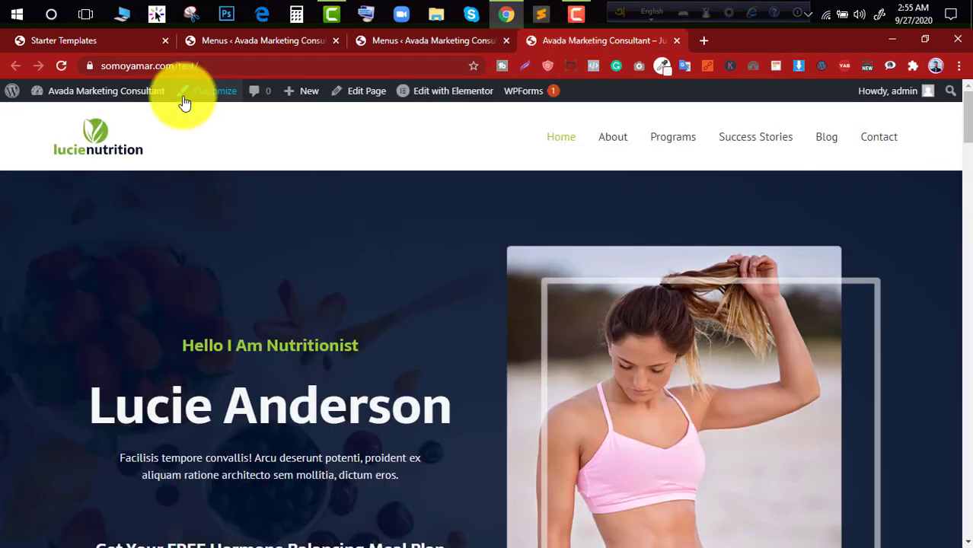
{"action": "left_click", "coordinate": [216, 93]}
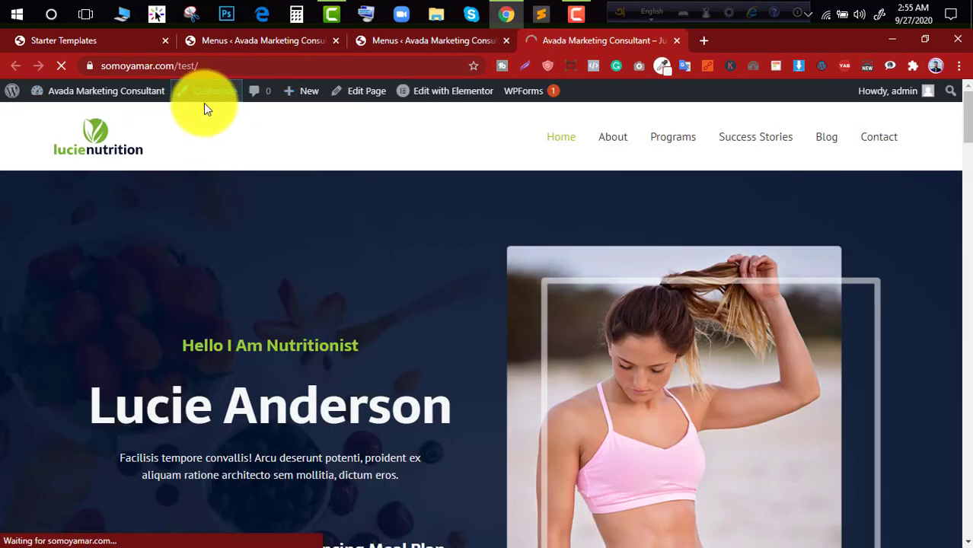
{"action": "left_click", "coordinate": [437, 43]}
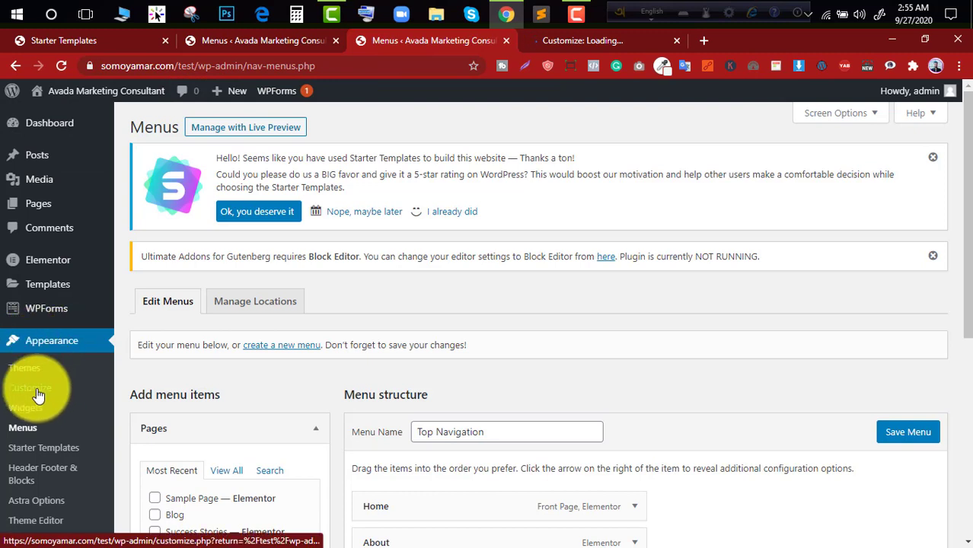
{"action": "left_click", "coordinate": [576, 43]}
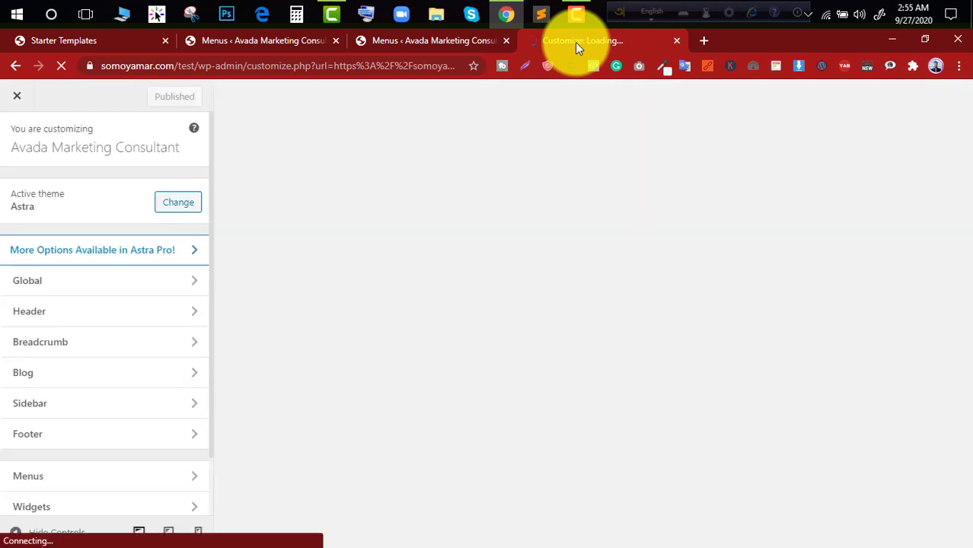
- Set the Primary Header to the layout with the logo centred above the menu, and preview the page with the controls hidden
{"action": "left_click", "coordinate": [47, 312]}
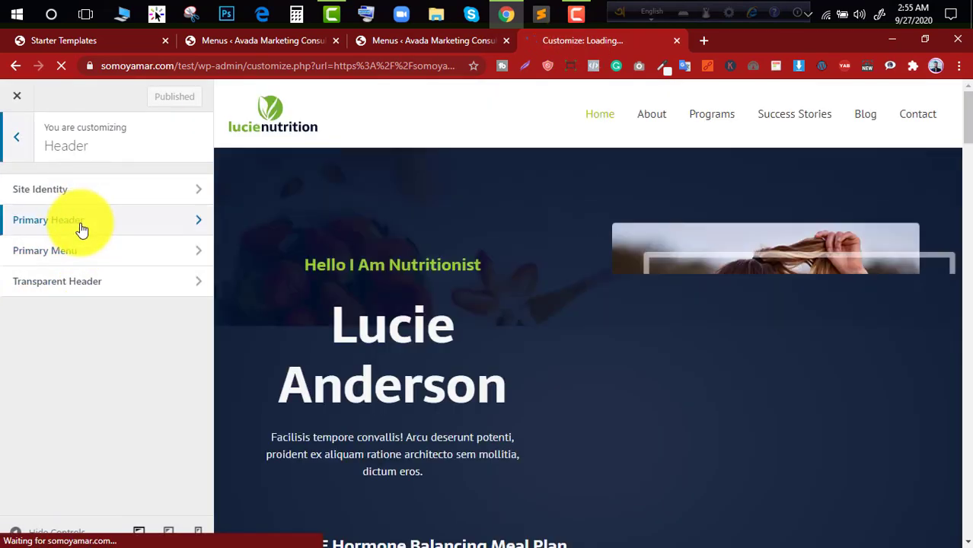
{"action": "left_click", "coordinate": [78, 224]}
{"action": "left_click", "coordinate": [98, 233]}
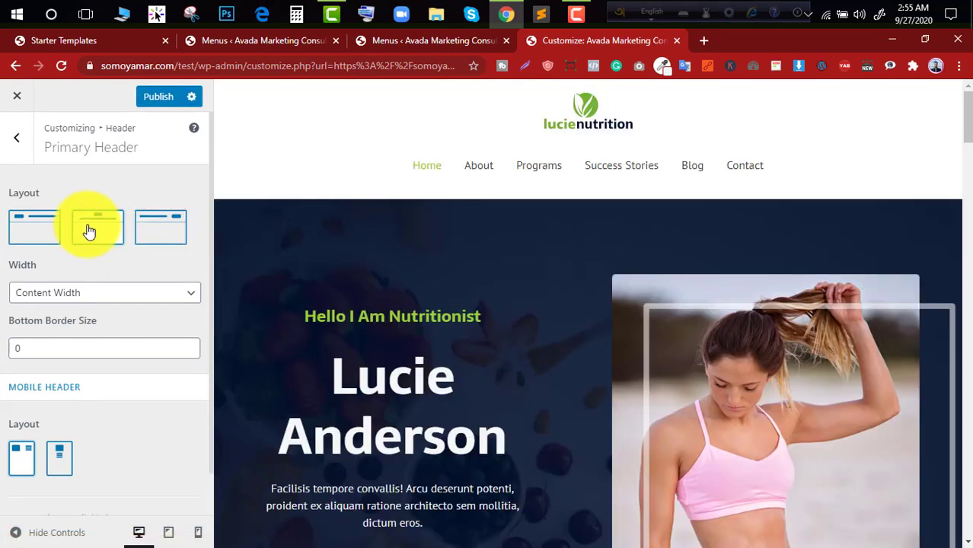
{"action": "left_click", "coordinate": [12, 535]}
{"action": "scroll", "coordinate": [486, 271], "scroll_direction": "down", "scroll_amount": 3}
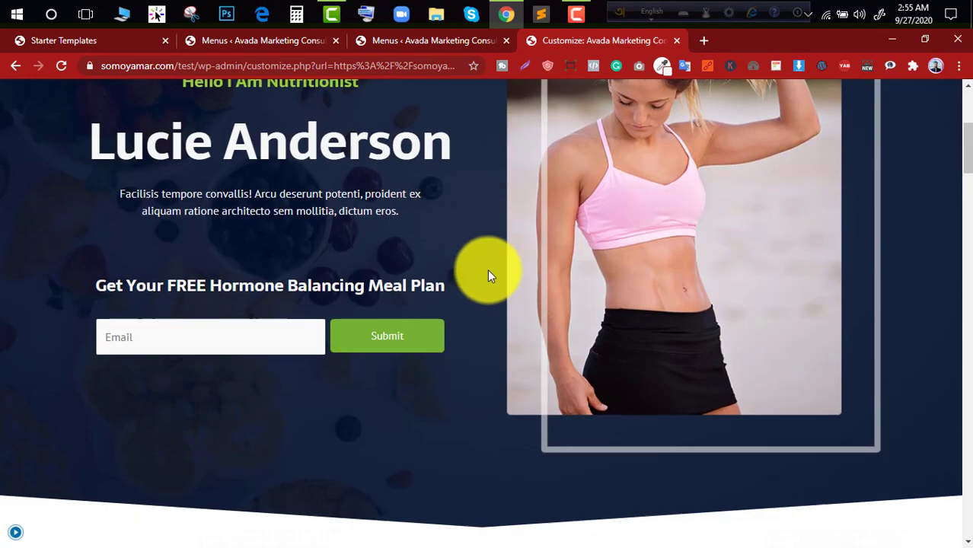
{"action": "scroll", "coordinate": [489, 271], "scroll_direction": "up", "scroll_amount": 3}
{"action": "left_click", "coordinate": [10, 536]}
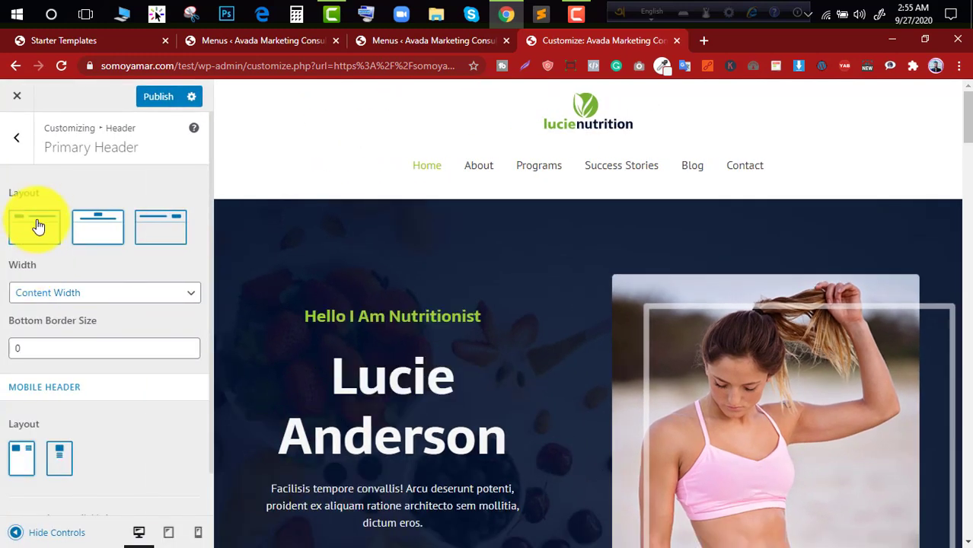
- Check the header's Primary Menu settings and return to the Header section
{"action": "left_click", "coordinate": [21, 155]}
{"action": "left_click", "coordinate": [75, 257]}
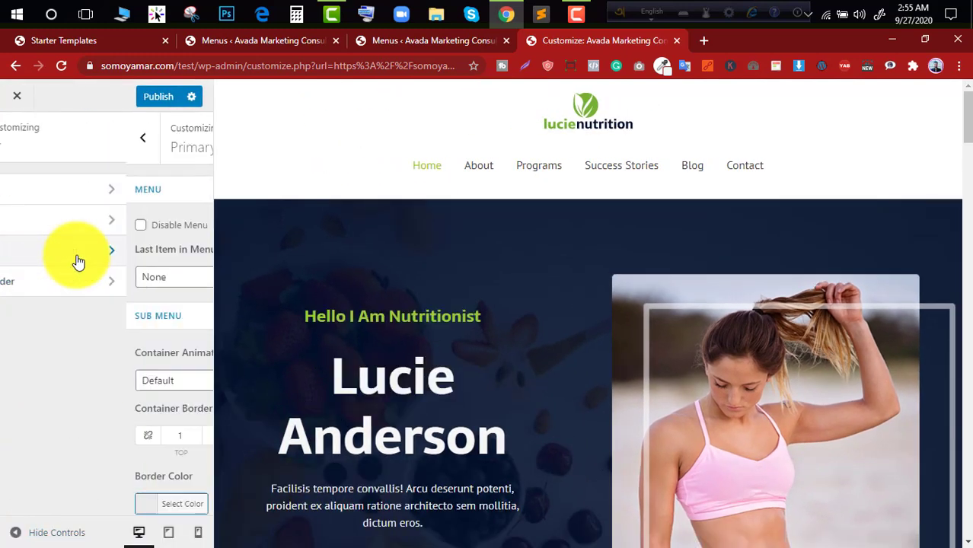
{"action": "left_click", "coordinate": [8, 162]}
- Open the Site Identity settings, browse the media library for a replacement logo, and close the picker without choosing one
{"action": "left_click", "coordinate": [74, 196]}
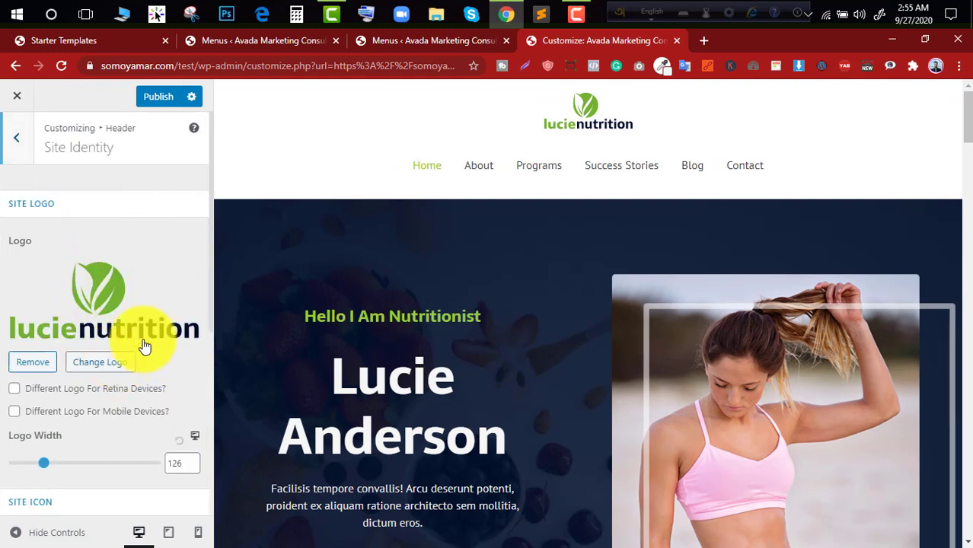
{"action": "left_click", "coordinate": [144, 346]}
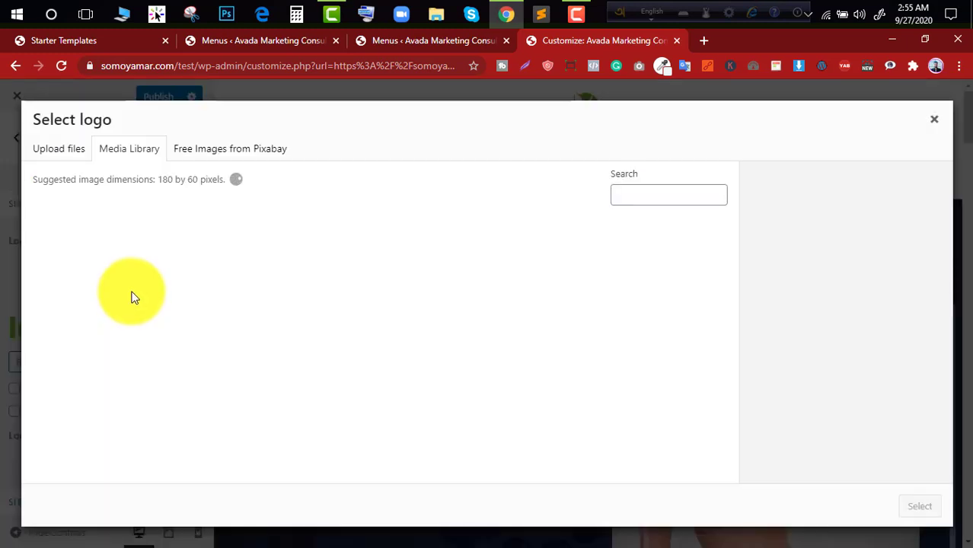
{"action": "scroll", "coordinate": [337, 315], "scroll_direction": "down", "scroll_amount": 2}
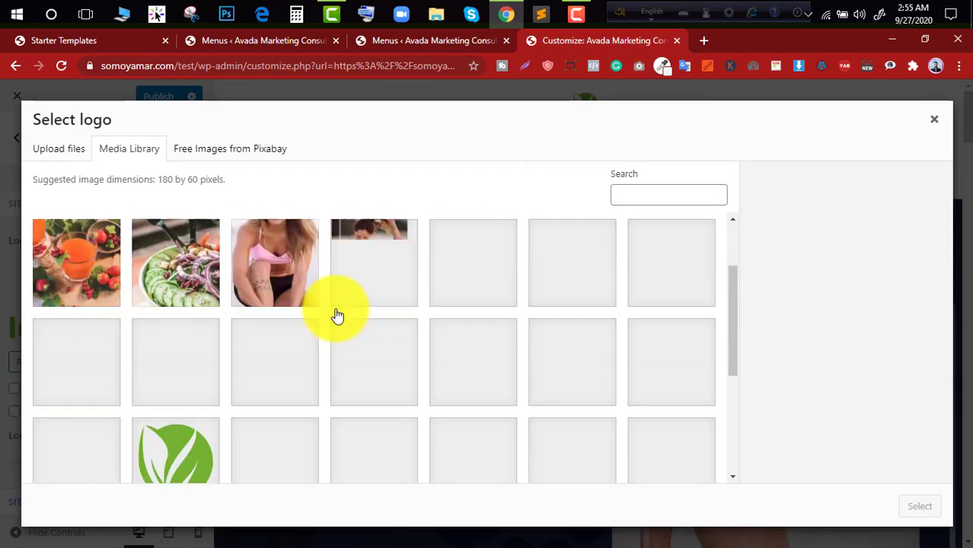
{"action": "scroll", "coordinate": [336, 313], "scroll_direction": "down", "scroll_amount": 4}
{"action": "scroll", "coordinate": [338, 321], "scroll_direction": "up", "scroll_amount": 2}
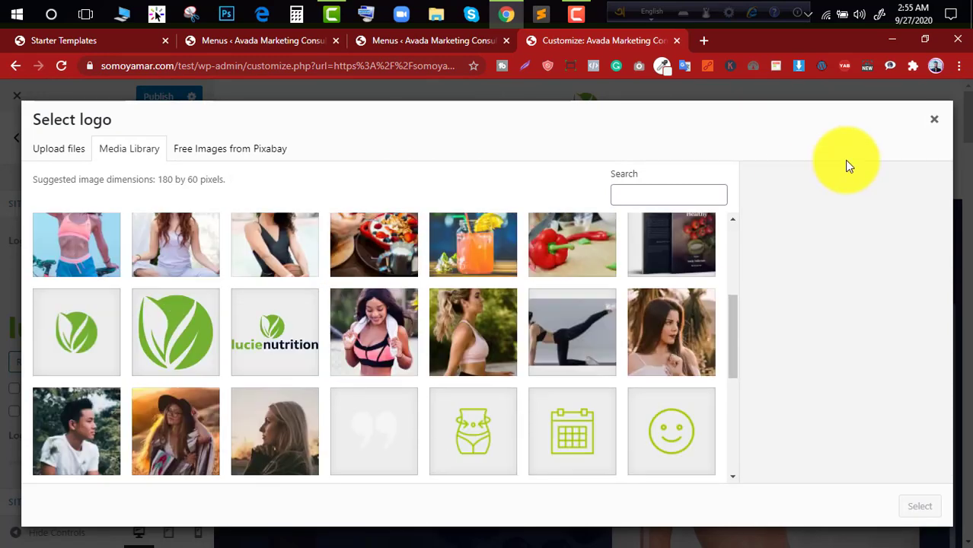
{"action": "left_click", "coordinate": [934, 119]}
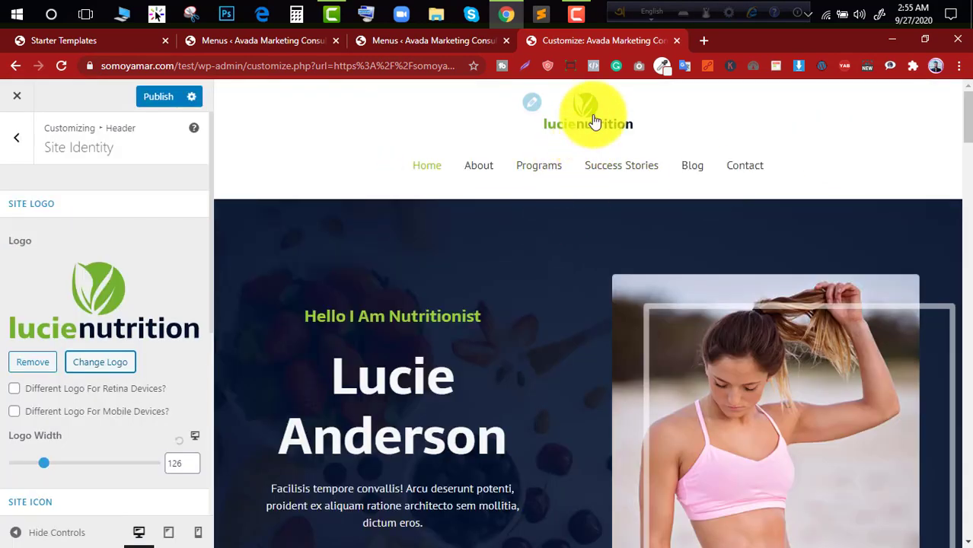
- Examine the home page preview from the header down through the offered services section
{"action": "scroll", "coordinate": [426, 289], "scroll_direction": "down", "scroll_amount": 15}
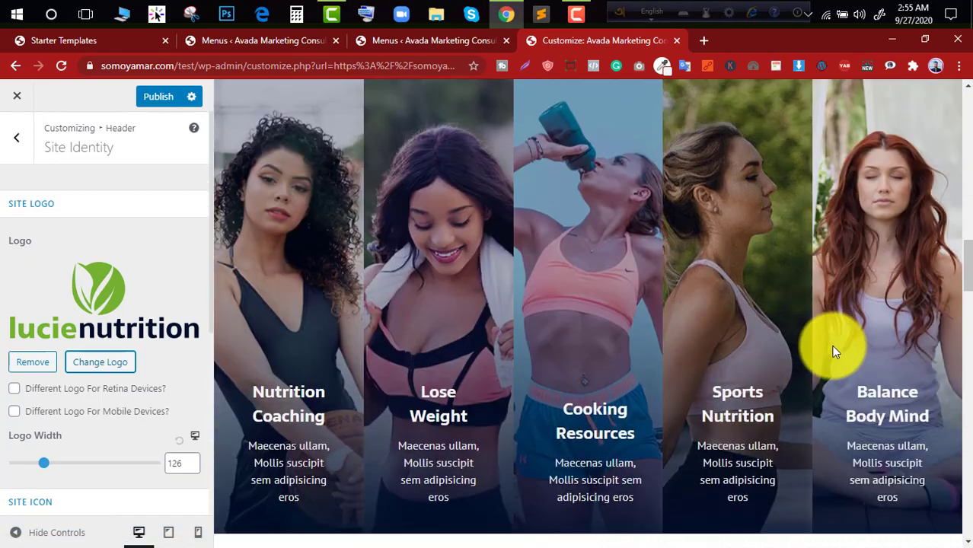
{"action": "scroll", "coordinate": [869, 374], "scroll_direction": "down", "scroll_amount": 6}
{"action": "scroll", "coordinate": [645, 278], "scroll_direction": "up", "scroll_amount": 6}
{"action": "scroll", "coordinate": [614, 226], "scroll_direction": "up", "scroll_amount": 2}
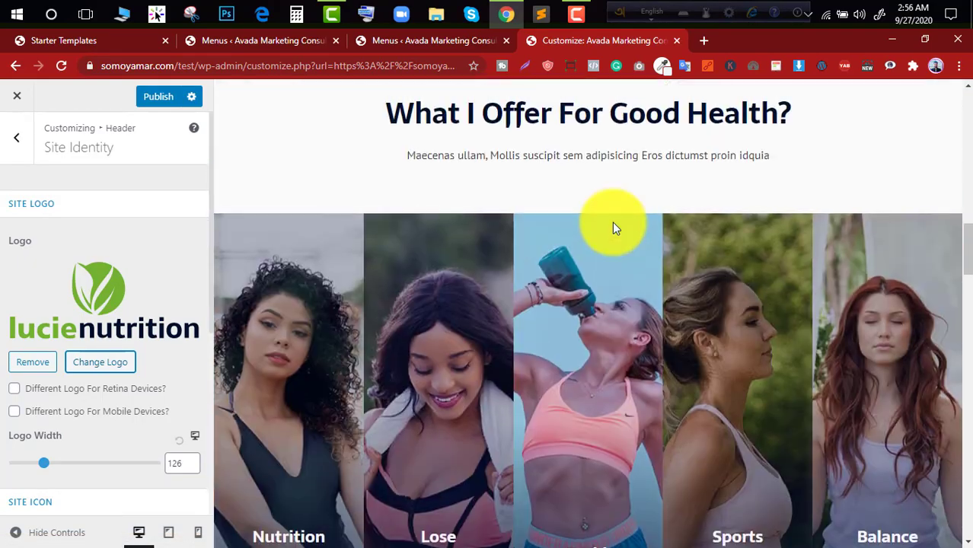
{"action": "scroll", "coordinate": [614, 226], "scroll_direction": "up", "scroll_amount": 10}
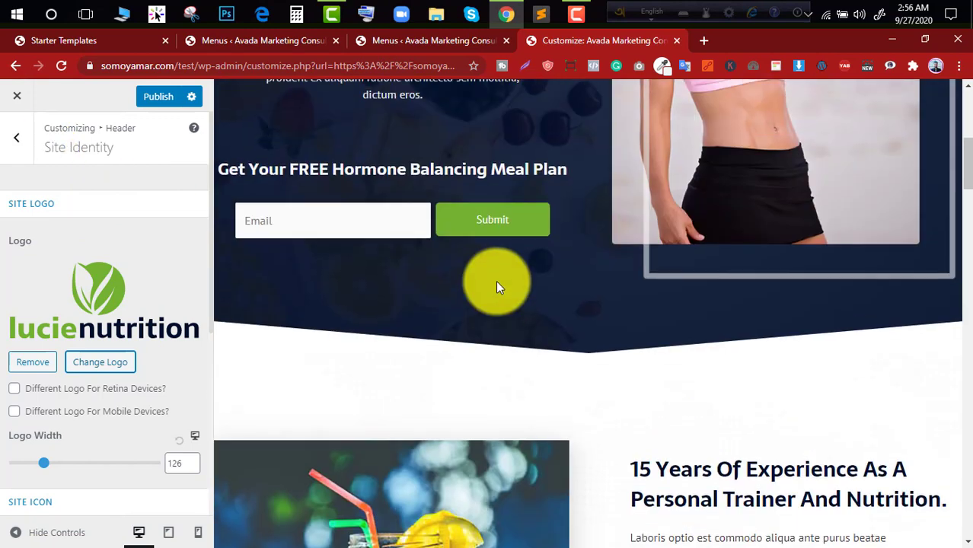
{"action": "scroll", "coordinate": [495, 280], "scroll_direction": "up", "scroll_amount": 5}
- Leave the header settings, check the Blog / Archive options, and return to the main Customizer list
{"action": "left_click", "coordinate": [19, 152]}
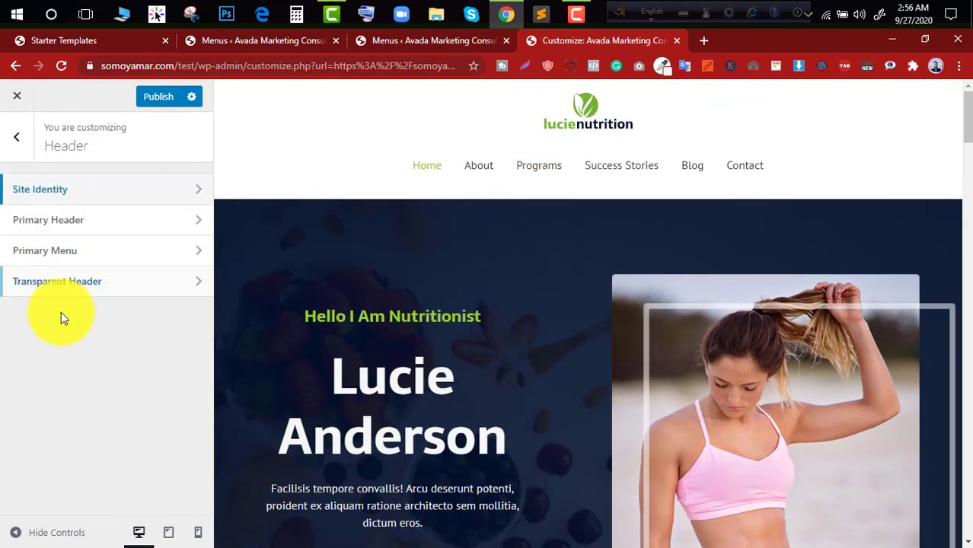
{"action": "left_click", "coordinate": [16, 155]}
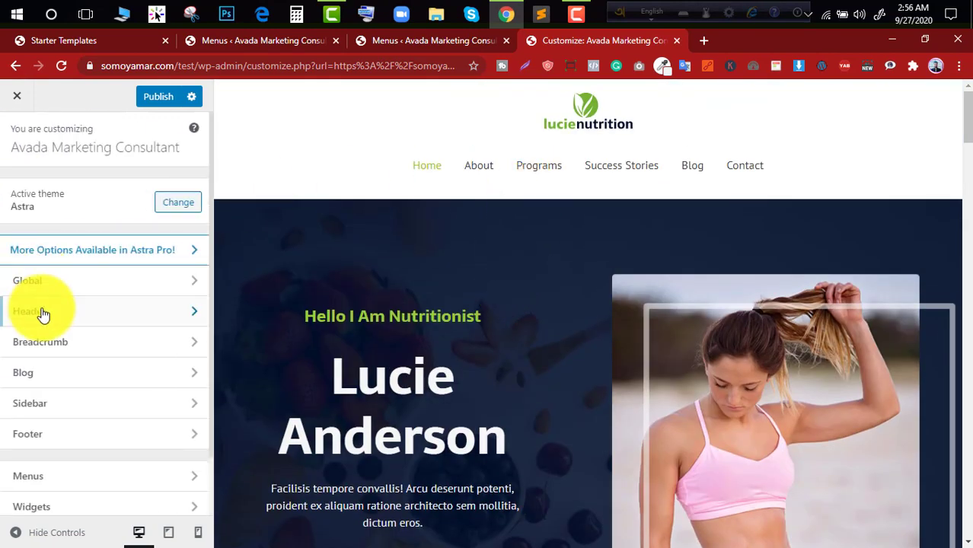
{"action": "scroll", "coordinate": [46, 370], "scroll_direction": "down", "scroll_amount": 1}
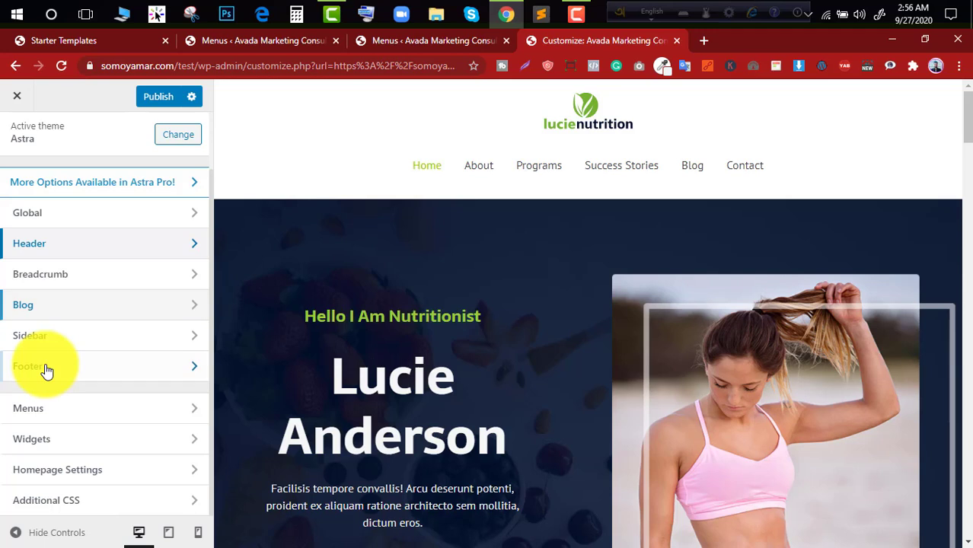
{"action": "left_click", "coordinate": [75, 310]}
{"action": "left_click", "coordinate": [45, 191]}
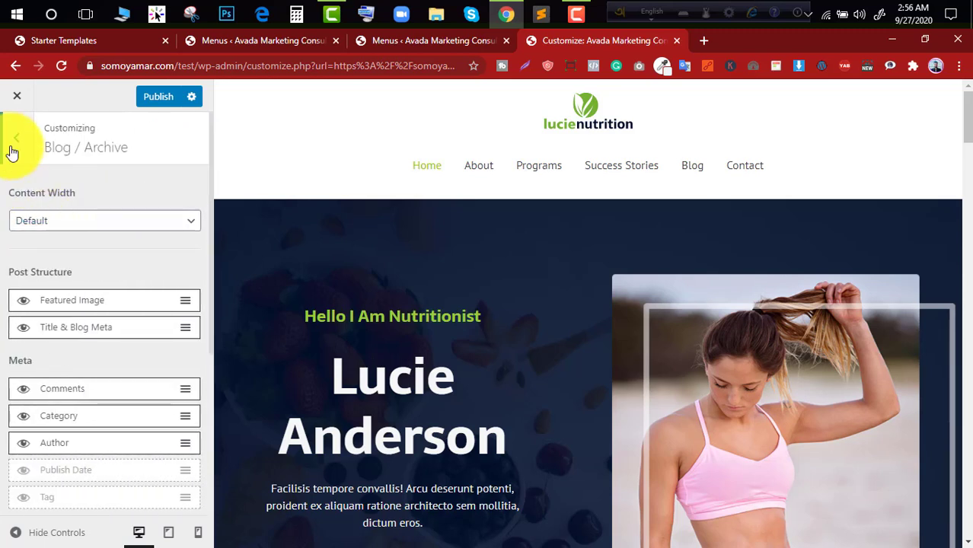
{"action": "left_click", "coordinate": [12, 144]}
{"action": "left_click", "coordinate": [19, 149]}
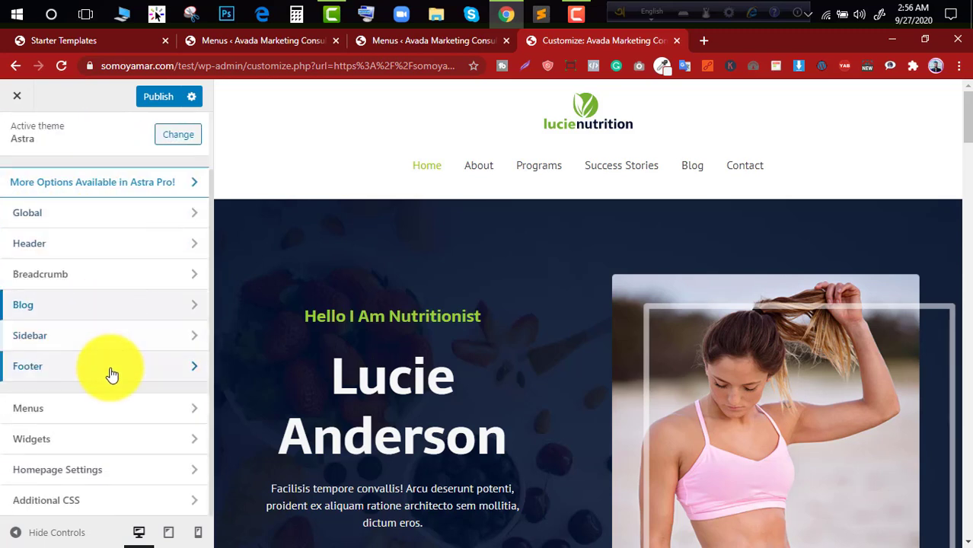
- Set the Footer Bar to the layout with its sections side by side, and locate the Credits link in the Section 1 custom text
{"action": "left_click", "coordinate": [109, 370]}
{"action": "left_click", "coordinate": [103, 230]}
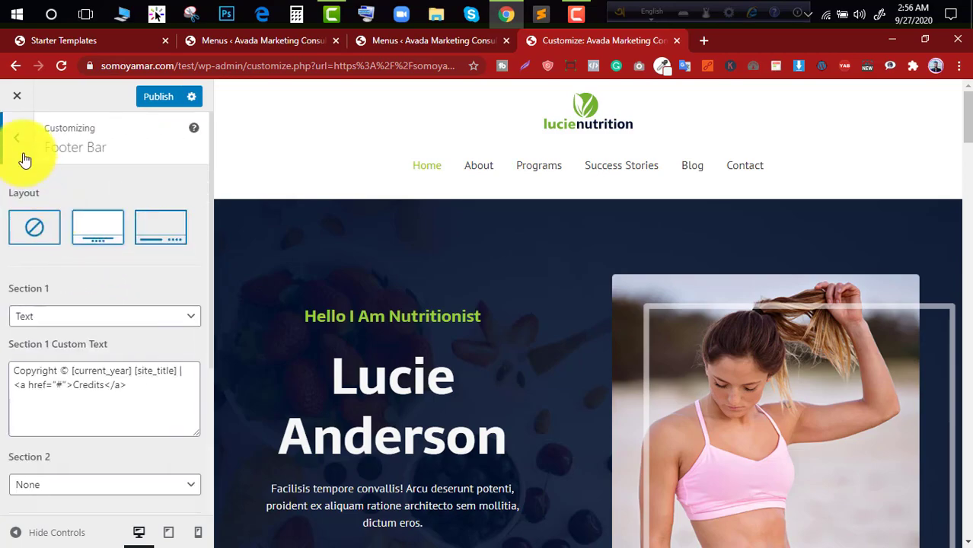
{"action": "scroll", "coordinate": [498, 381], "scroll_direction": "down", "scroll_amount": 20}
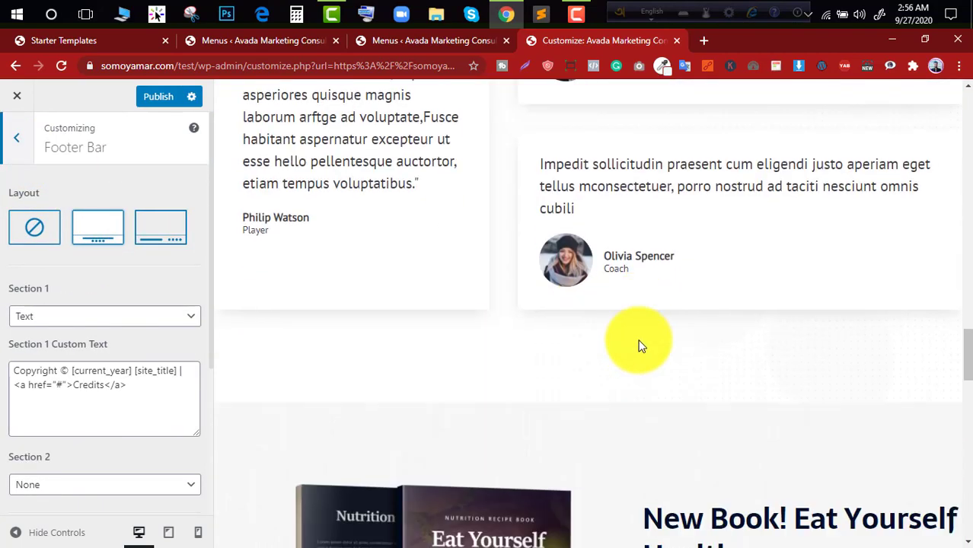
{"action": "scroll", "coordinate": [640, 344], "scroll_direction": "down", "scroll_amount": 10}
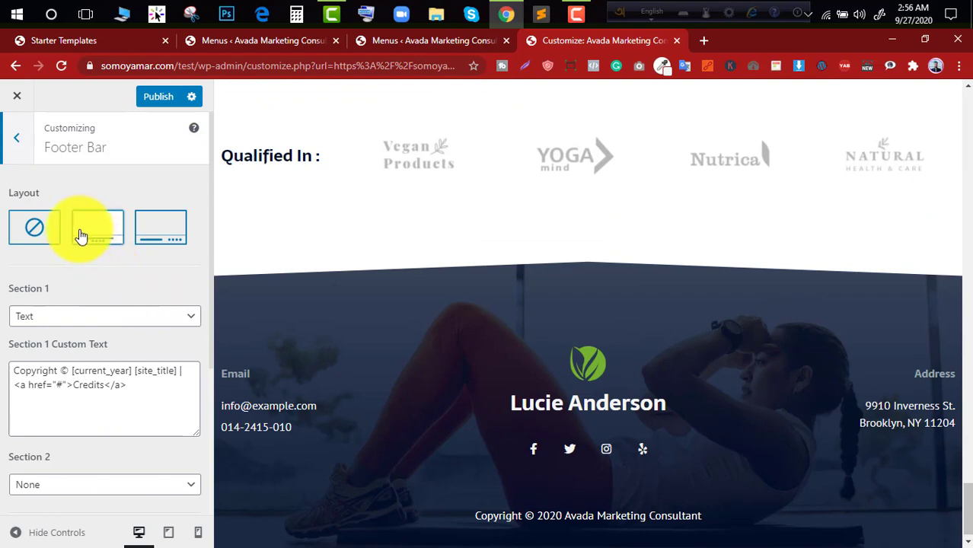
{"action": "left_click", "coordinate": [158, 238]}
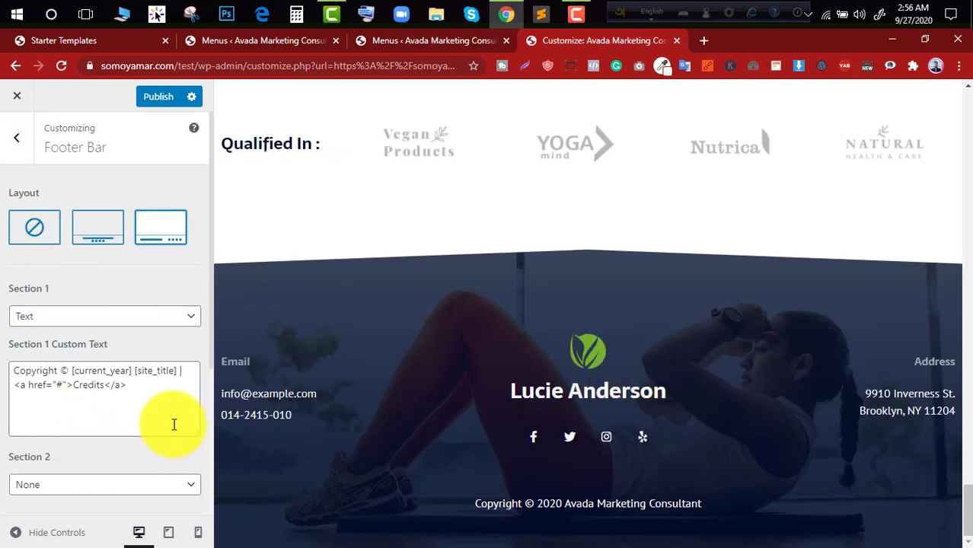
{"action": "left_click_drag", "start_coordinate": [136, 386], "coordinate": [67, 385]}
{"action": "left_click", "coordinate": [103, 394]}
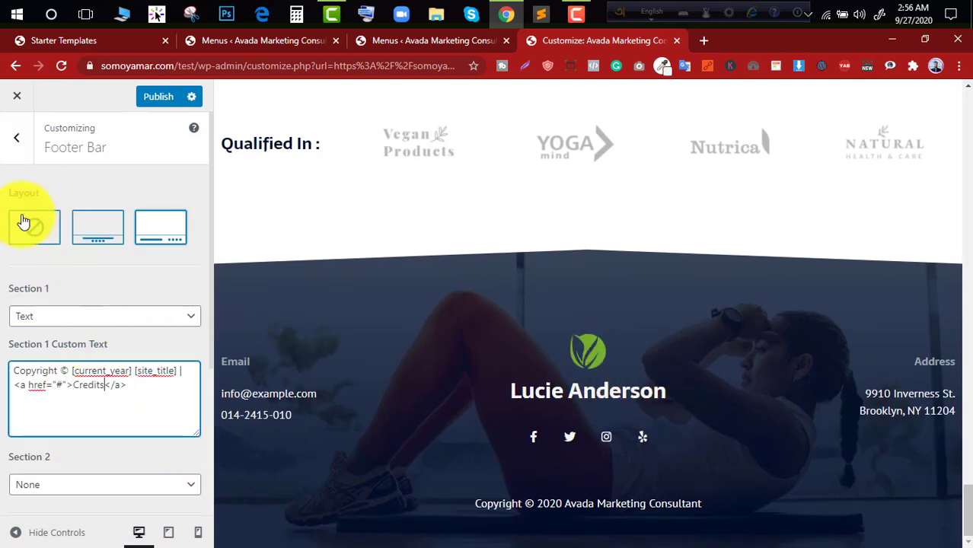
- Leave the Footer Bar settings, check the Header section's options, and open the Global settings
{"action": "left_click", "coordinate": [19, 145]}
{"action": "left_click", "coordinate": [21, 152]}
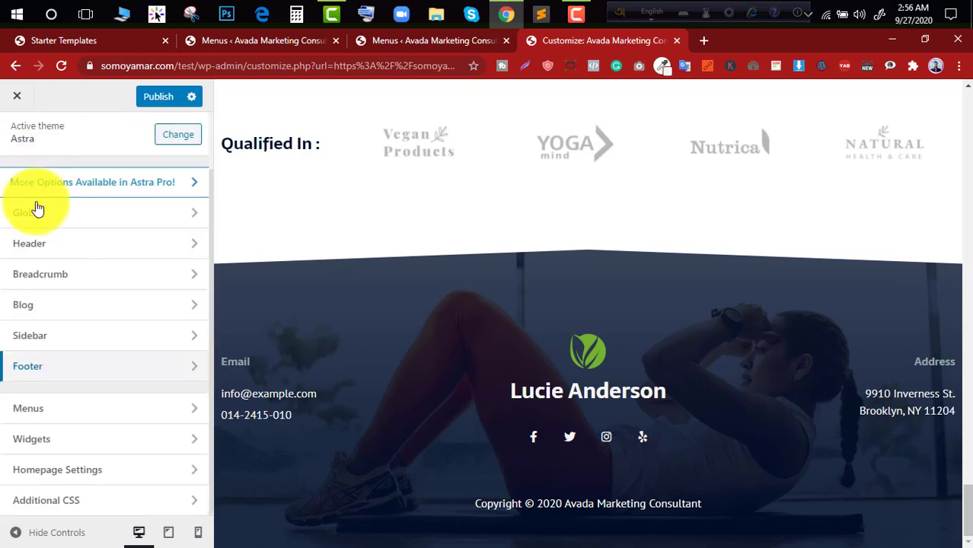
{"action": "left_click", "coordinate": [76, 245]}
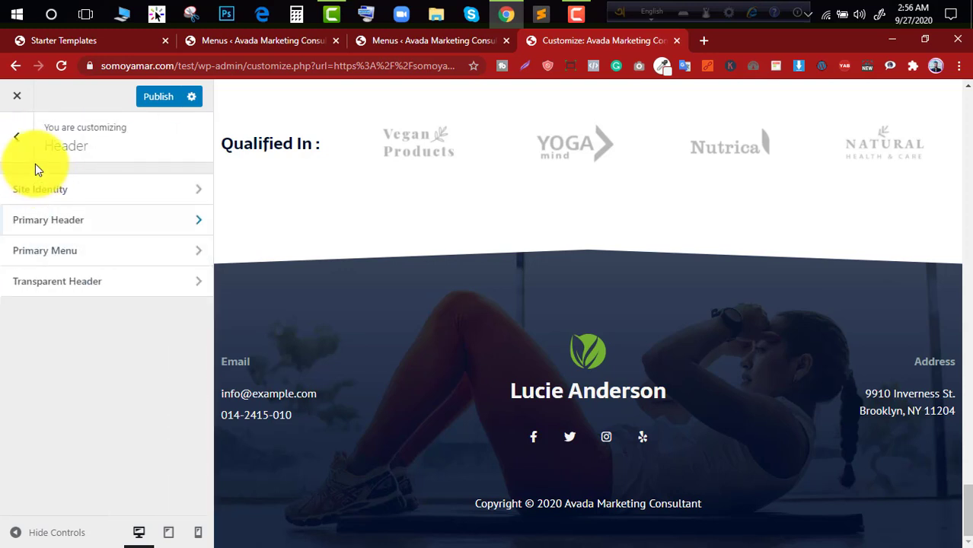
{"action": "left_click", "coordinate": [25, 152]}
{"action": "left_click", "coordinate": [67, 217]}
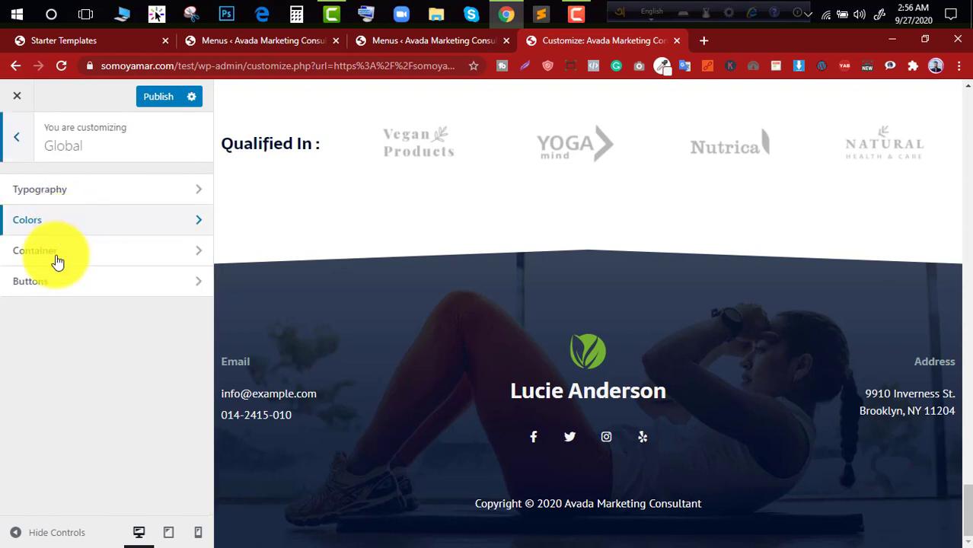
- Check the Global typography and color options, and look over the home page preview from the footer up to the experience section
{"action": "left_click", "coordinate": [15, 150]}
{"action": "left_click", "coordinate": [58, 219]}
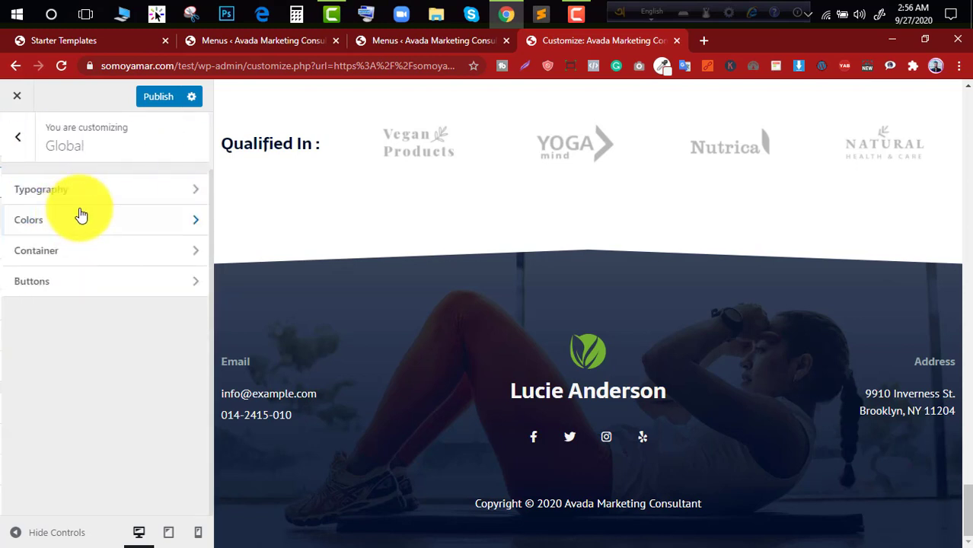
{"action": "left_click", "coordinate": [97, 200]}
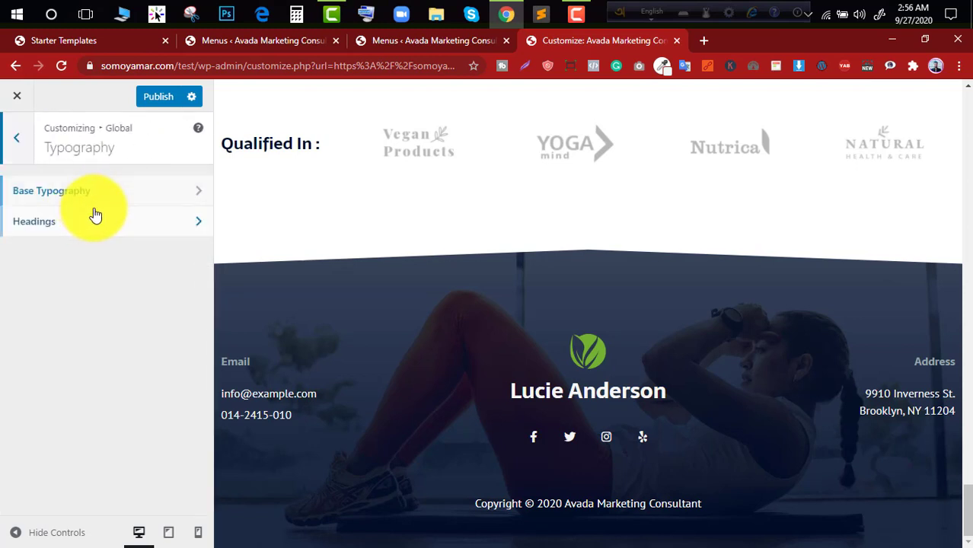
{"action": "left_click", "coordinate": [132, 236]}
{"action": "left_click", "coordinate": [22, 142]}
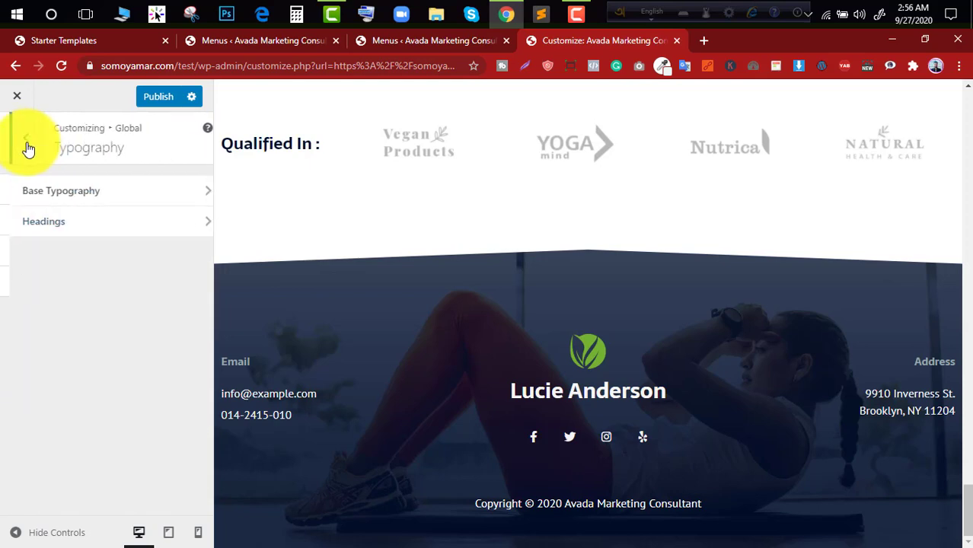
{"action": "left_click", "coordinate": [29, 149]}
{"action": "left_click", "coordinate": [61, 219]}
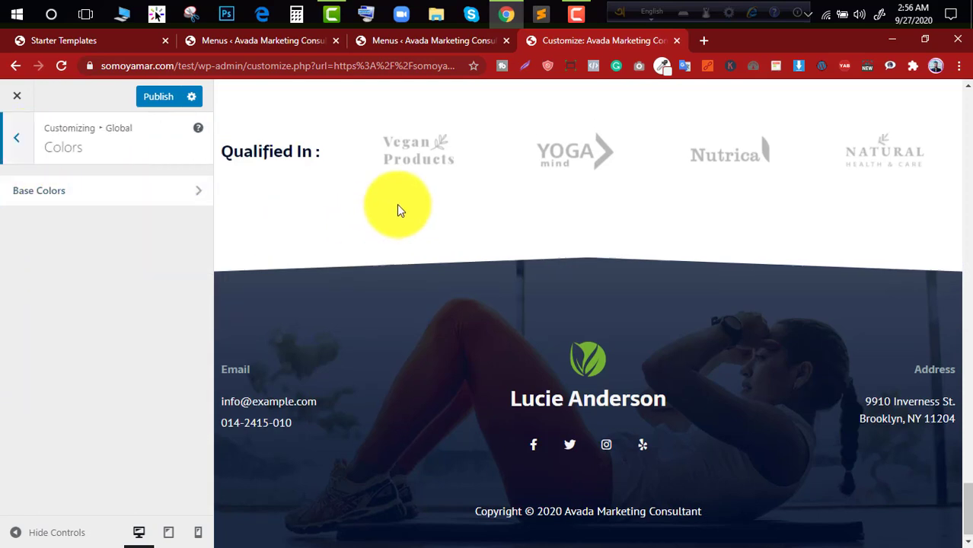
{"action": "scroll", "coordinate": [397, 204], "scroll_direction": "up", "scroll_amount": 3}
{"action": "scroll", "coordinate": [672, 311], "scroll_direction": "up", "scroll_amount": 15}
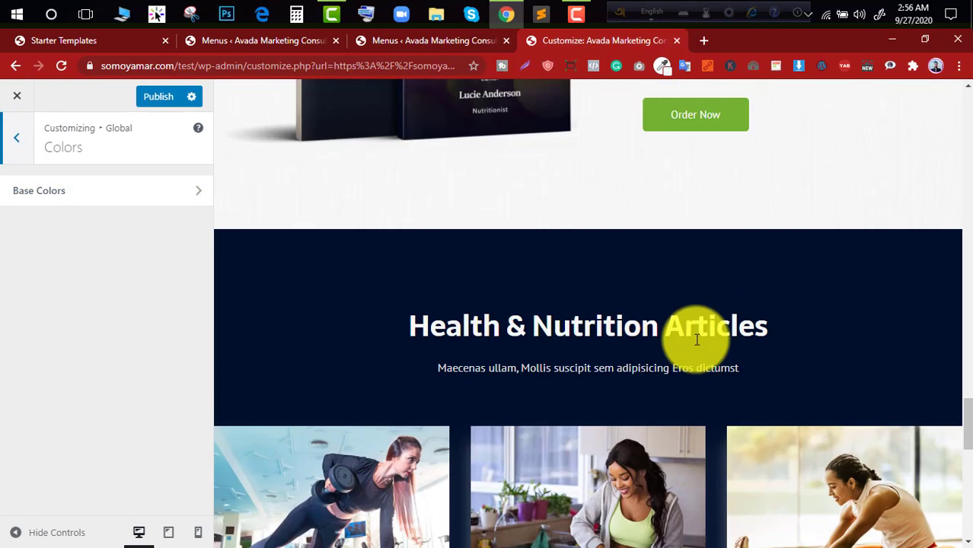
{"action": "scroll", "coordinate": [670, 219], "scroll_direction": "up", "scroll_amount": 2}
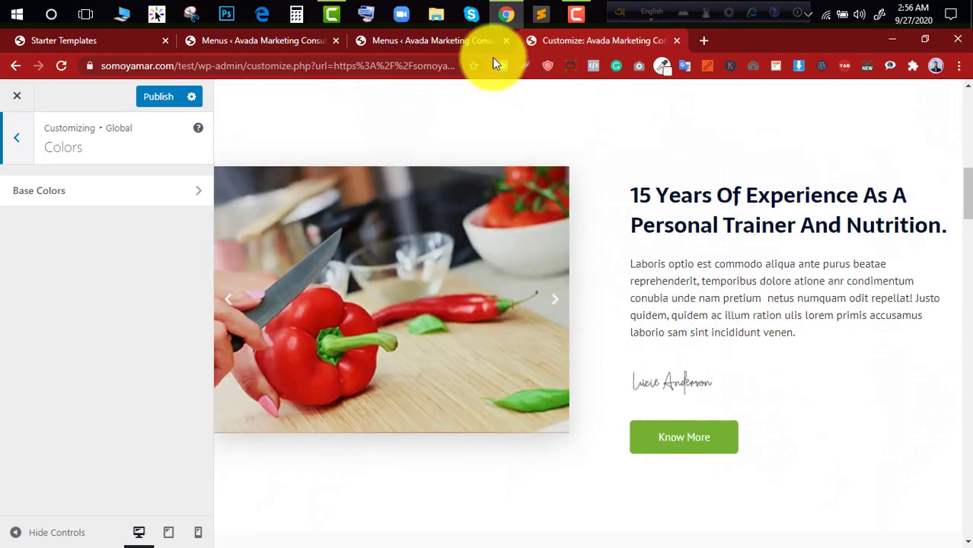
- Close the Customizer without saving its changes and open the live site in a new tab
{"action": "left_click", "coordinate": [479, 41]}
{"action": "left_click", "coordinate": [676, 41]}
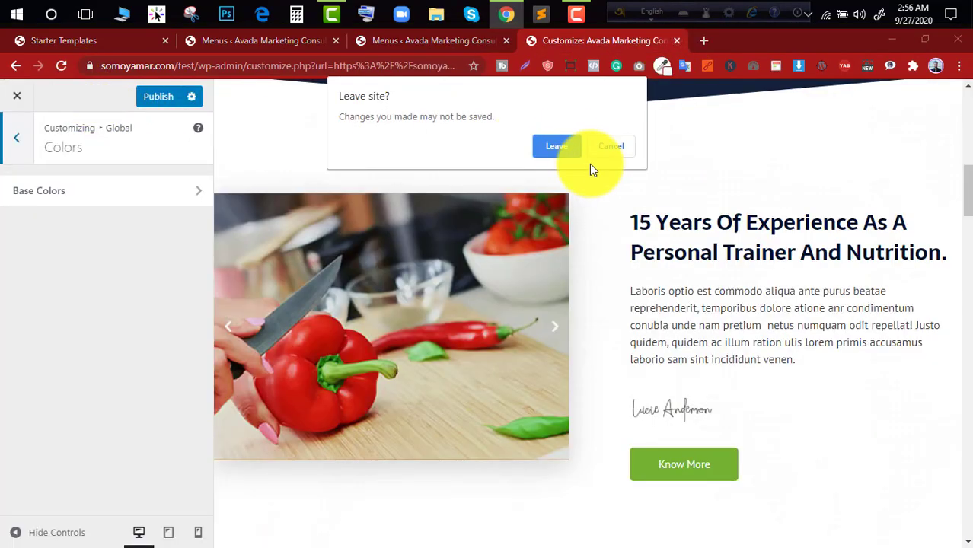
{"action": "left_click", "coordinate": [542, 146]}
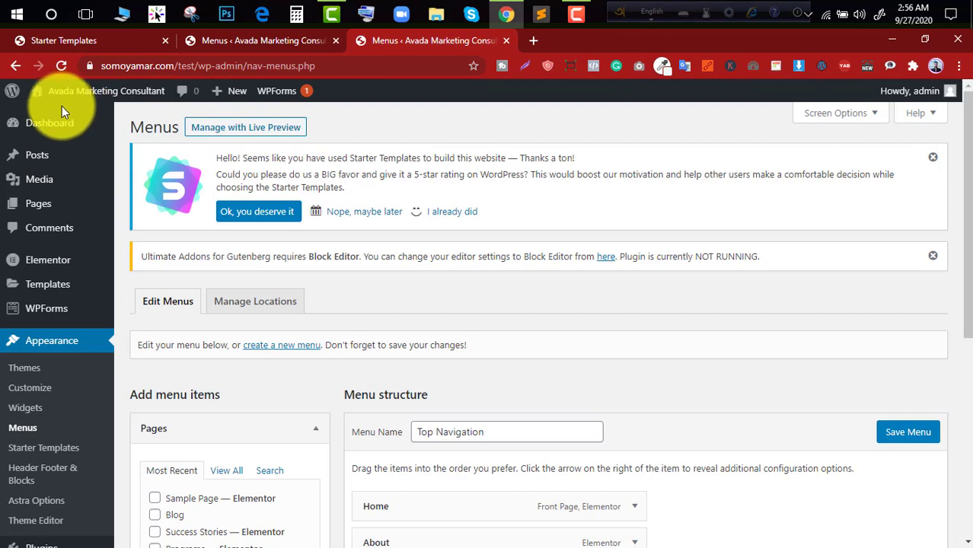
{"action": "left_click", "coordinate": [57, 109], "text": "ctrl"}
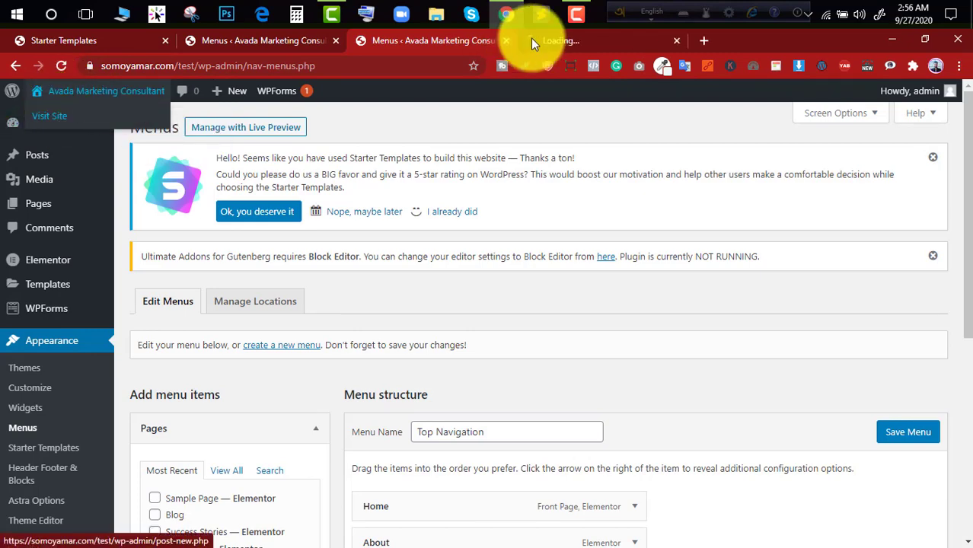
{"action": "left_click", "coordinate": [532, 42]}
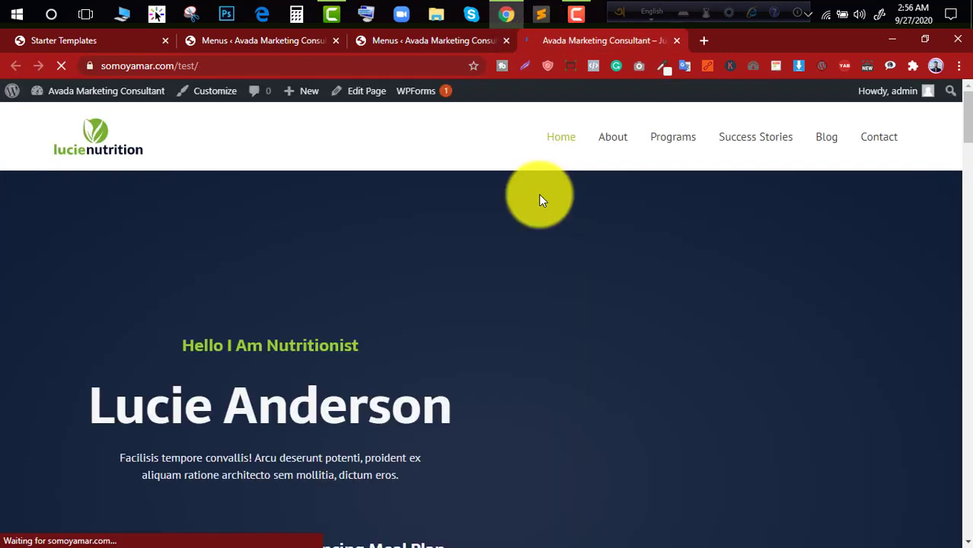
- Look through the live home page's sections and open the page for editing with Elementor
{"action": "scroll", "coordinate": [525, 283], "scroll_direction": "down", "scroll_amount": 5}
{"action": "scroll", "coordinate": [531, 294], "scroll_direction": "down", "scroll_amount": 5}
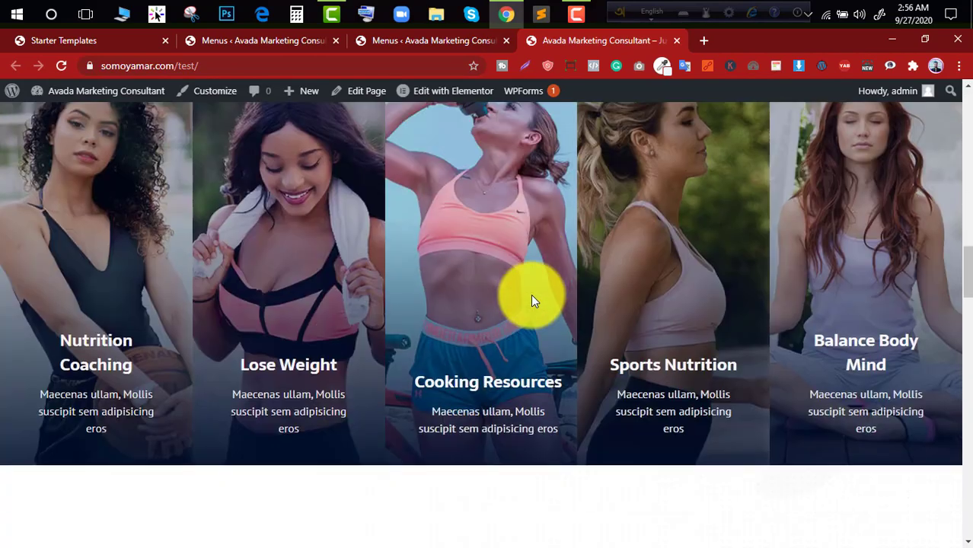
{"action": "scroll", "coordinate": [531, 293], "scroll_direction": "up", "scroll_amount": 3}
{"action": "scroll", "coordinate": [381, 293], "scroll_direction": "down", "scroll_amount": 2}
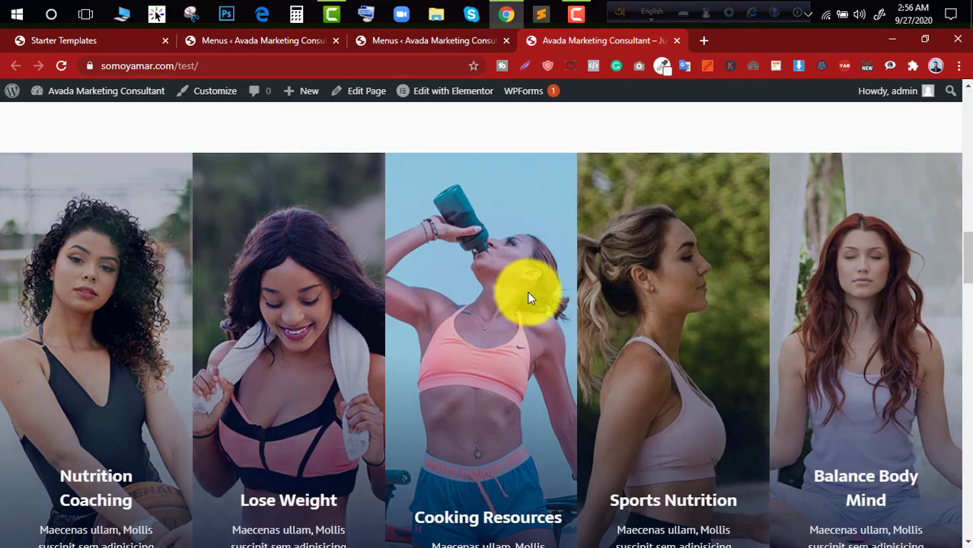
{"action": "scroll", "coordinate": [527, 294], "scroll_direction": "up", "scroll_amount": 10}
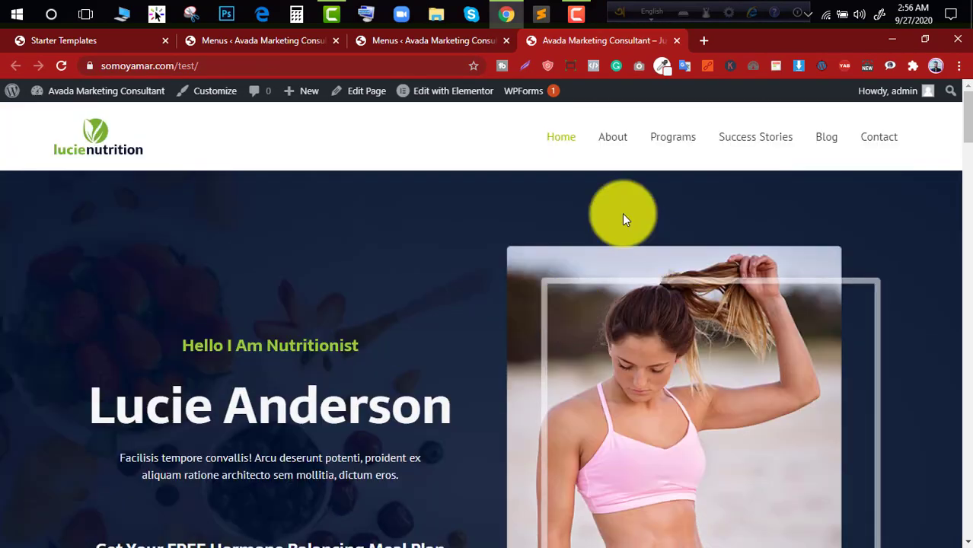
{"action": "left_click", "coordinate": [437, 97]}
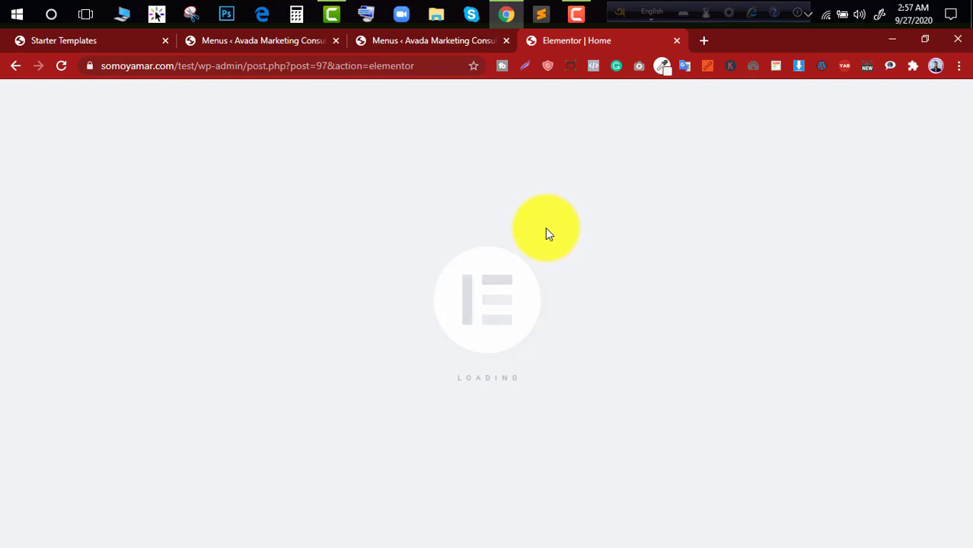
- Add the person's first name before "Nutritionist" in the hero section's green "Hello I Am Nutritionist" heading
{"action": "scroll", "coordinate": [545, 229], "scroll_direction": "down", "scroll_amount": 1}
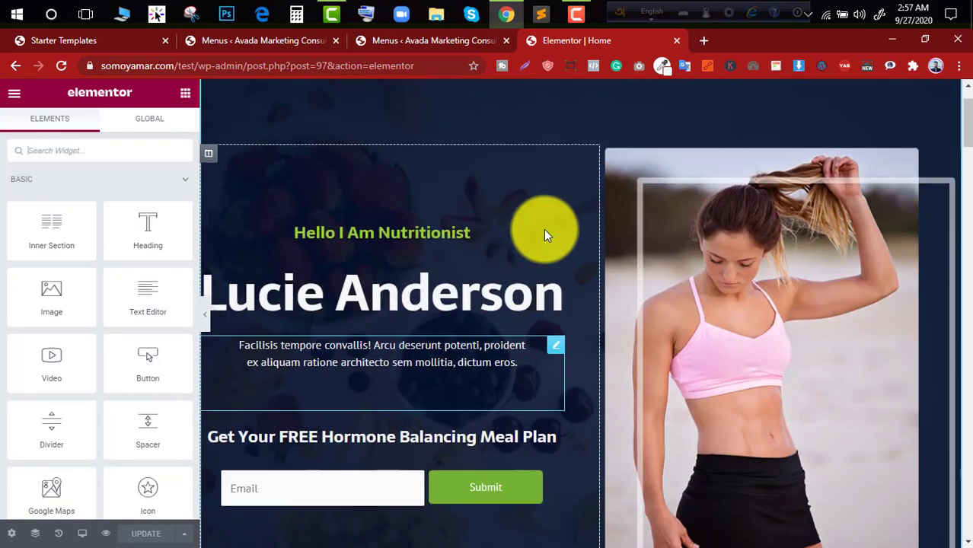
{"action": "left_click", "coordinate": [464, 297]}
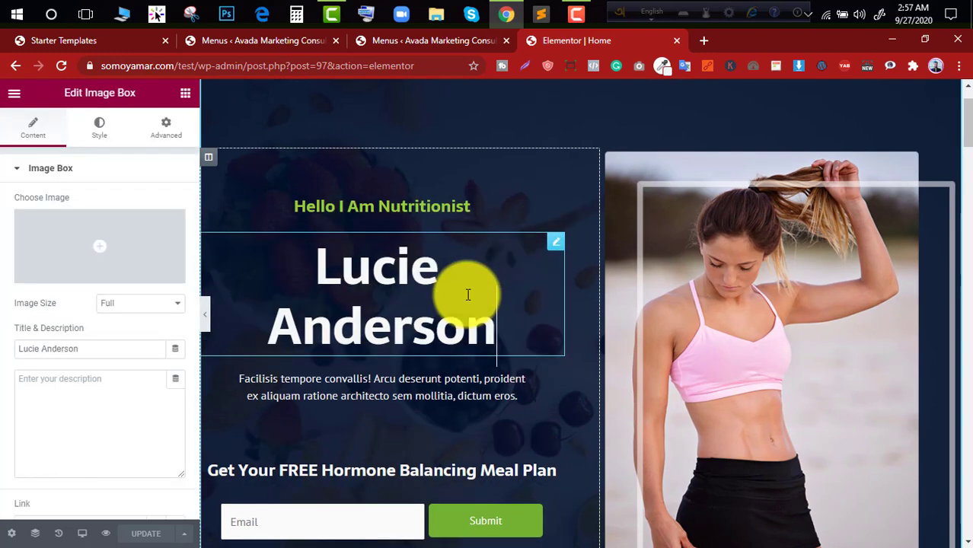
{"action": "left_click", "coordinate": [369, 201]}
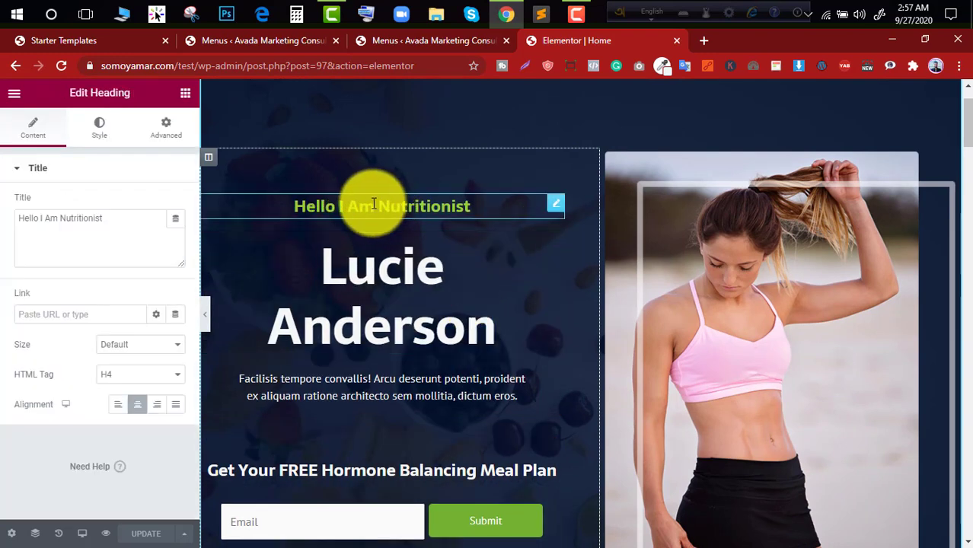
{"action": "left_click", "coordinate": [174, 219]}
{"action": "left_click", "coordinate": [124, 218]}
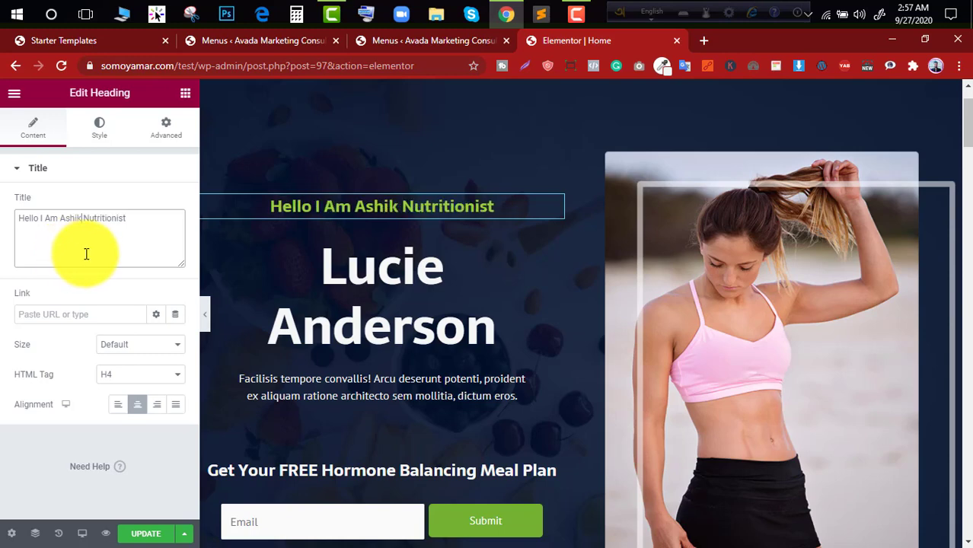
- Set the text color of the "Get Your FREE Hormone Balancing Meal Plan" heading to #E3E3E3
{"action": "scroll", "coordinate": [489, 204], "scroll_direction": "down", "scroll_amount": 4}
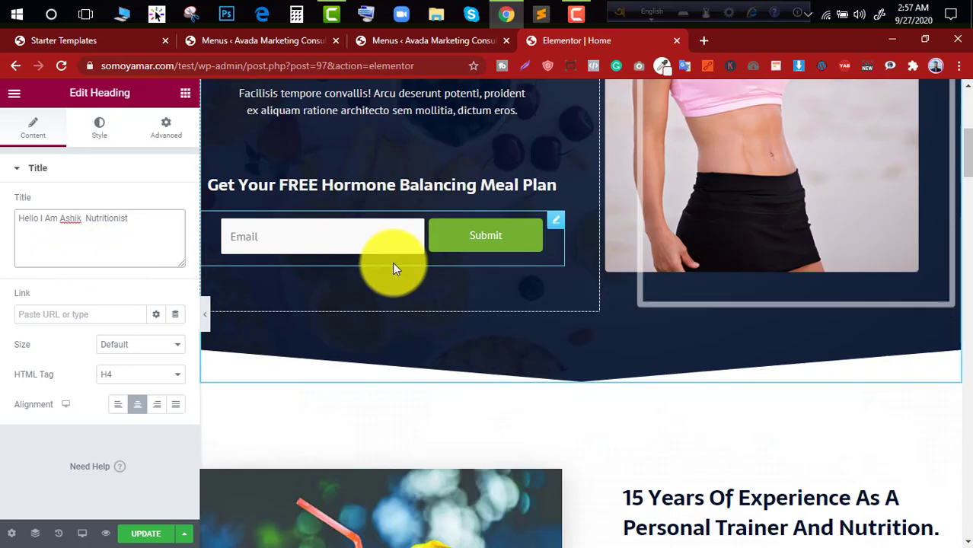
{"action": "left_click", "coordinate": [435, 246]}
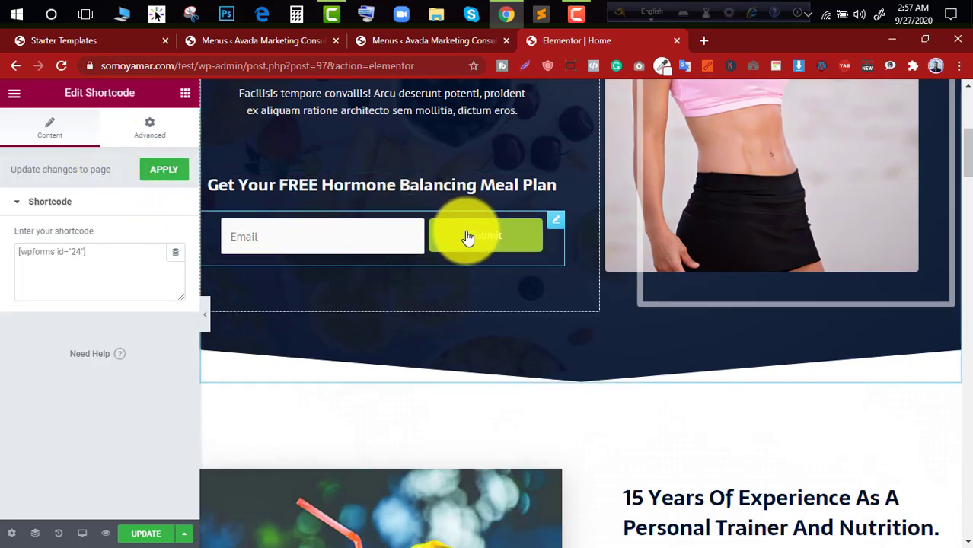
{"action": "left_click", "coordinate": [432, 190]}
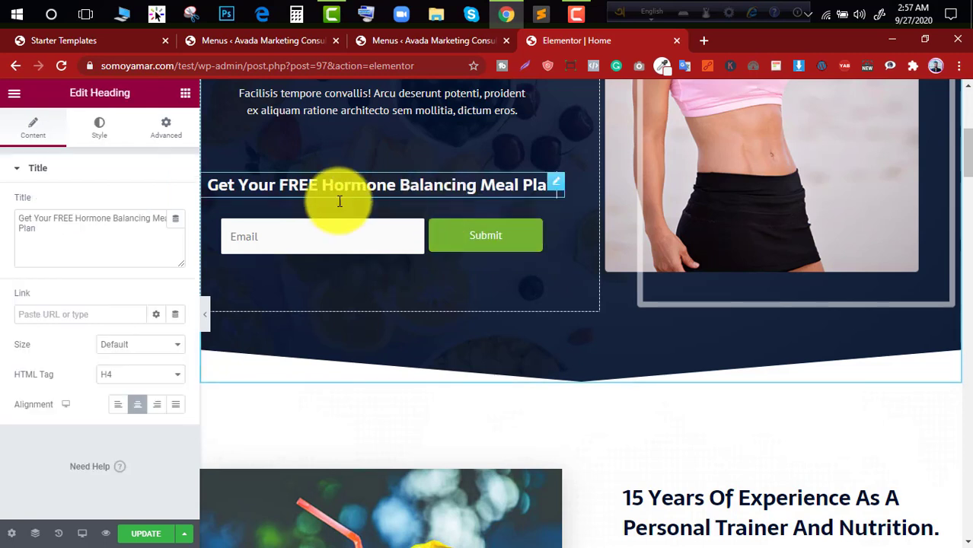
{"action": "left_click", "coordinate": [99, 128]}
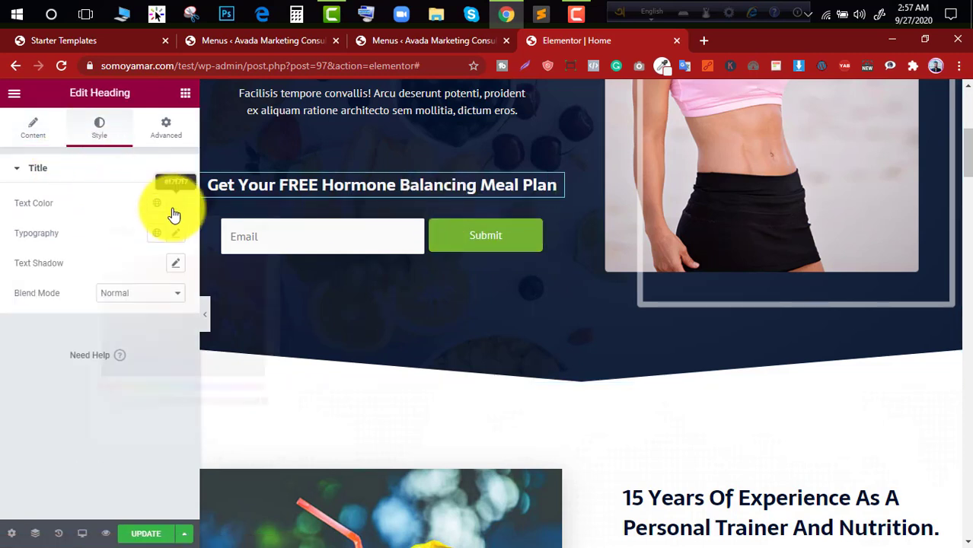
{"action": "left_click", "coordinate": [175, 203]}
{"action": "type", "text": "#D80F0F"}
{"action": "left_click_drag", "start_coordinate": [242, 298], "coordinate": [28, 272]}
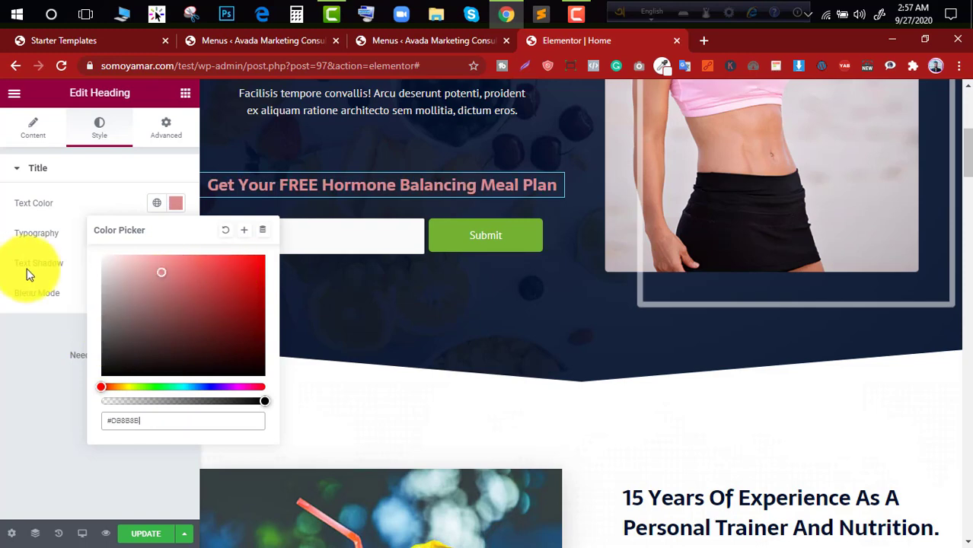
- Set the background color of the "Know More" button in the experience section to #BF0606
{"action": "scroll", "coordinate": [629, 428], "scroll_direction": "down", "scroll_amount": 4}
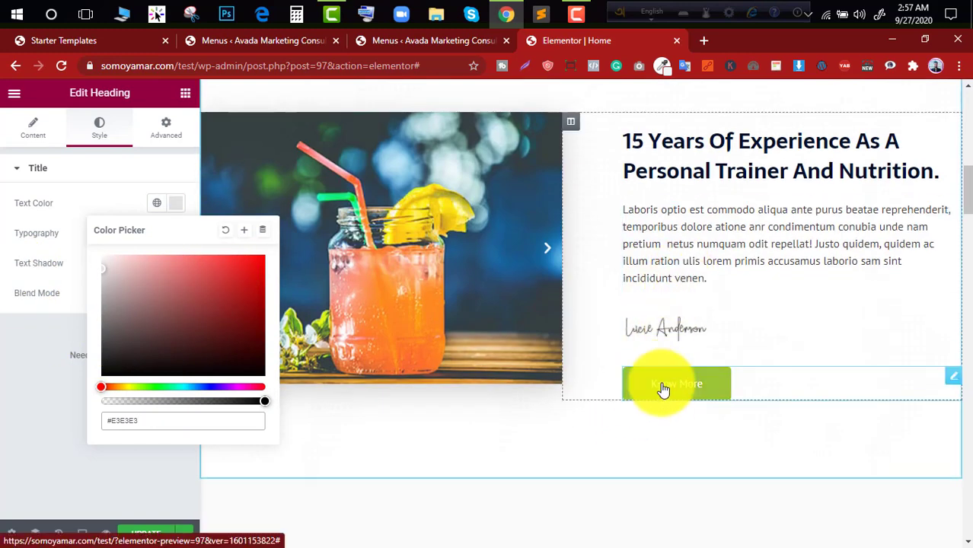
{"action": "left_click", "coordinate": [662, 389]}
{"action": "left_click", "coordinate": [100, 129]}
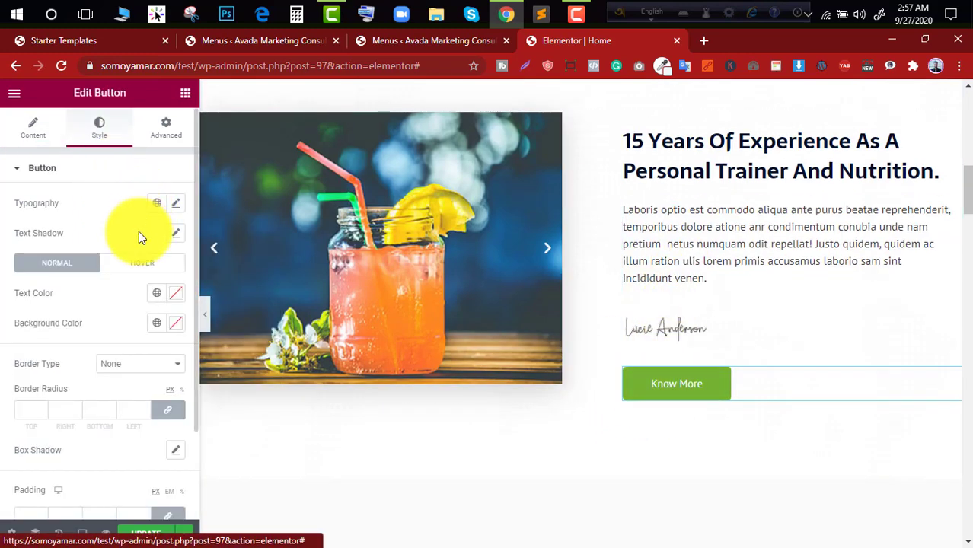
{"action": "scroll", "coordinate": [122, 236], "scroll_direction": "down", "scroll_amount": 3}
{"action": "scroll", "coordinate": [95, 381], "scroll_direction": "up", "scroll_amount": 3}
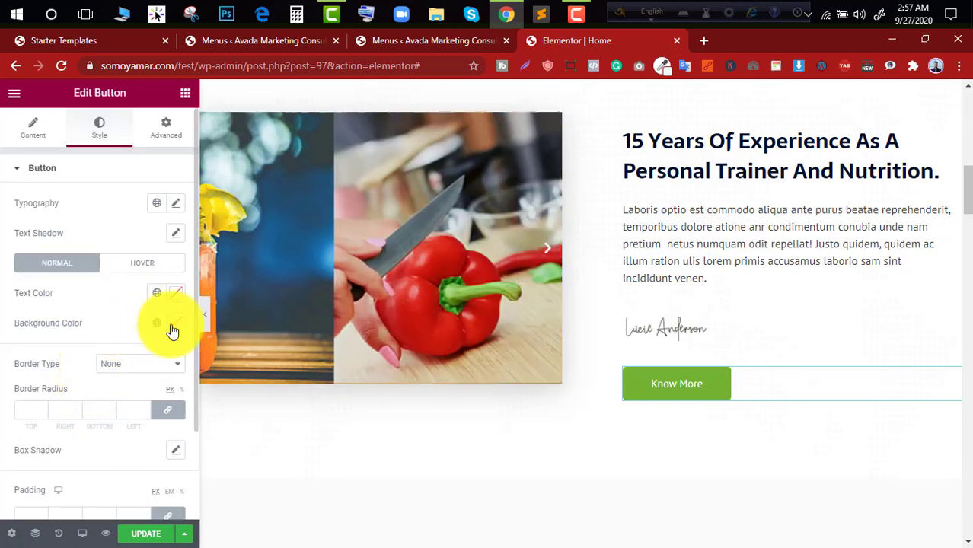
{"action": "left_click", "coordinate": [174, 324]}
{"action": "left_click", "coordinate": [182, 192]}
{"action": "left_click", "coordinate": [259, 152]}
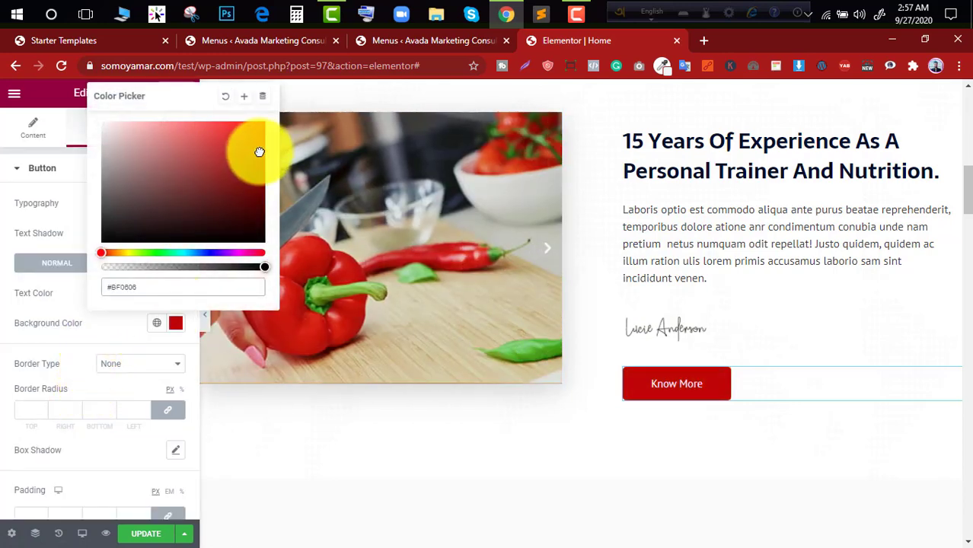
- Roll the edit history back to the heading text color edit, undoing the button's background color, and update the page
{"action": "left_click", "coordinate": [60, 534]}
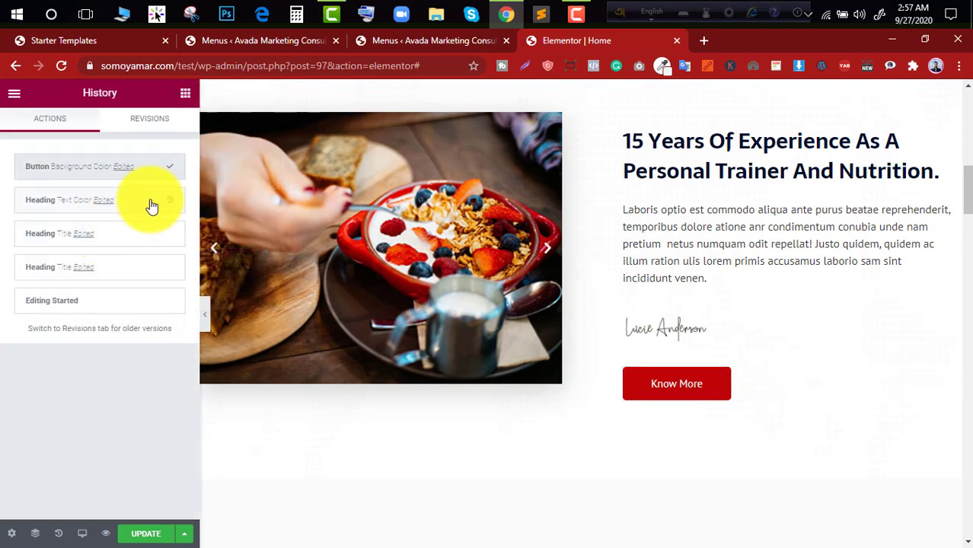
{"action": "left_click", "coordinate": [151, 206]}
{"action": "left_click", "coordinate": [148, 531]}
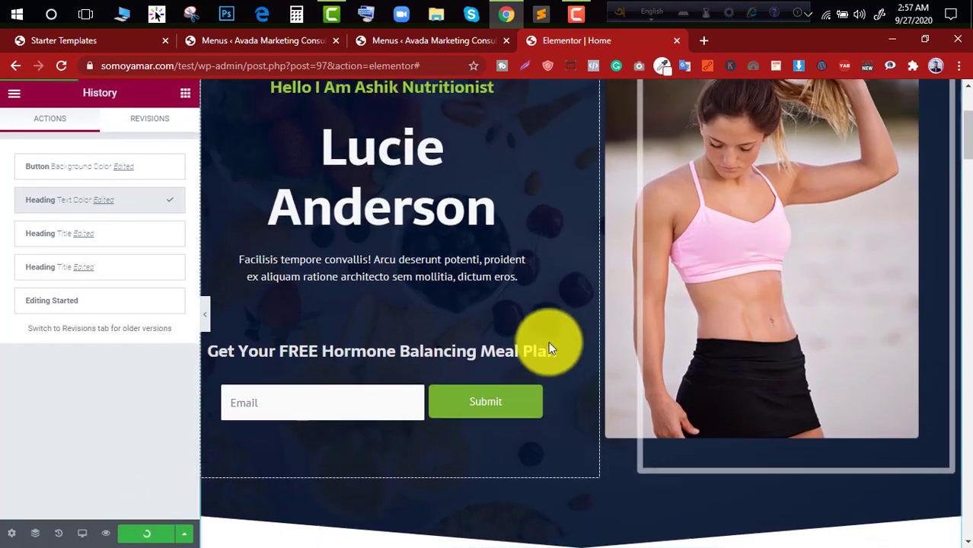
{"action": "scroll", "coordinate": [533, 341], "scroll_direction": "up", "scroll_amount": 3}
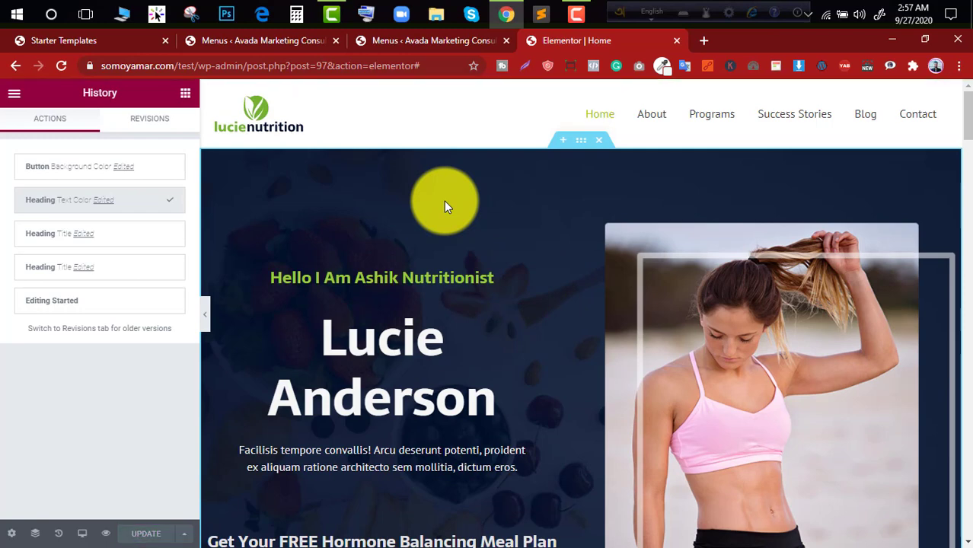
- Open the site's Blog page in a new tab and close the Elementor editor
{"action": "left_click", "coordinate": [448, 41]}
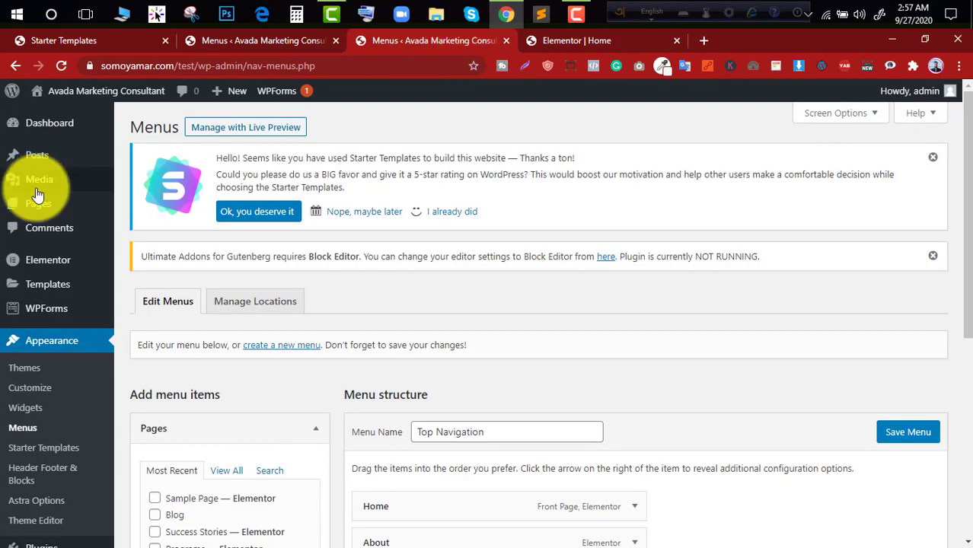
{"action": "left_click", "coordinate": [567, 41]}
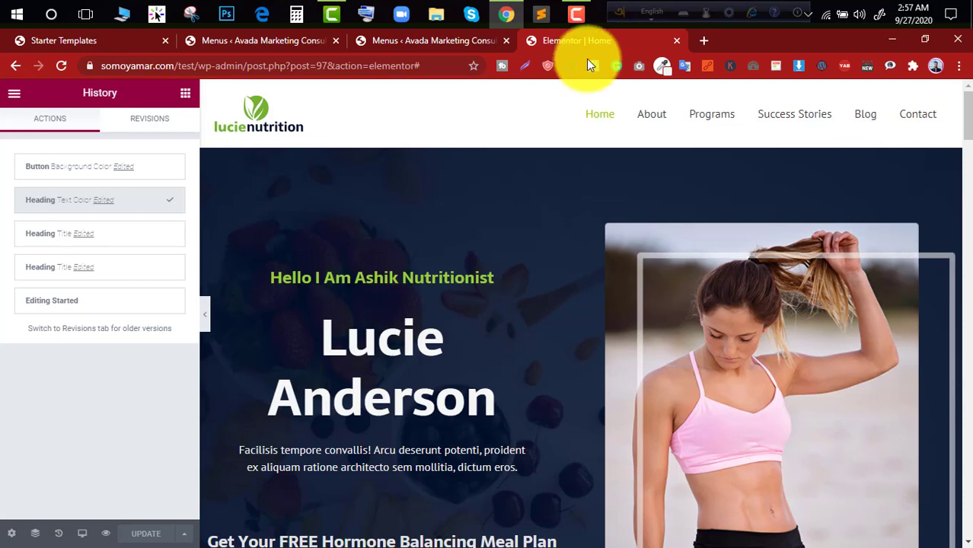
{"action": "middle_click", "coordinate": [871, 114]}
{"action": "left_click", "coordinate": [641, 43]}
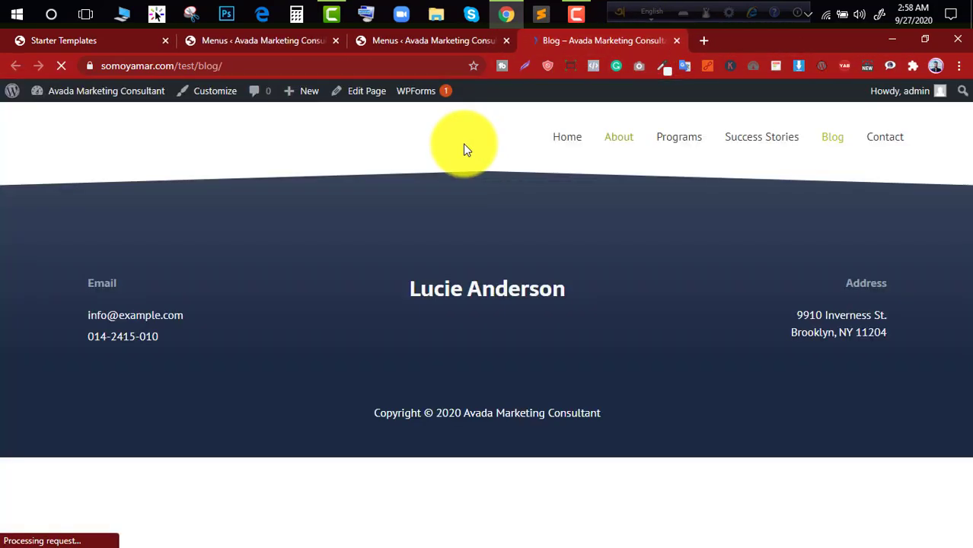
- Return to the WordPress dashboard's Menus page and open the list of posts
{"action": "left_click", "coordinate": [427, 40]}
{"action": "scroll", "coordinate": [83, 182], "scroll_direction": "down", "scroll_amount": 5}
{"action": "scroll", "coordinate": [66, 529], "scroll_direction": "up", "scroll_amount": 5}
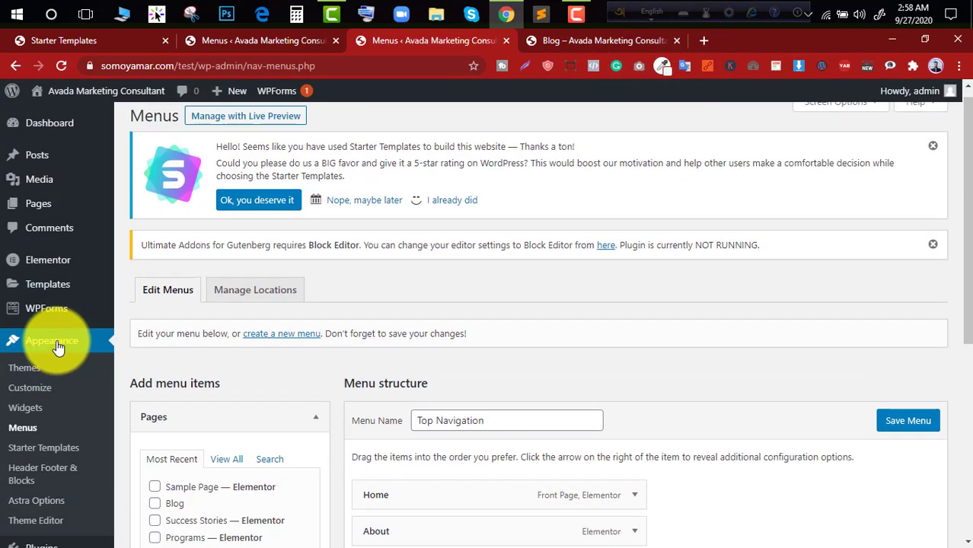
{"action": "left_click", "coordinate": [58, 164]}
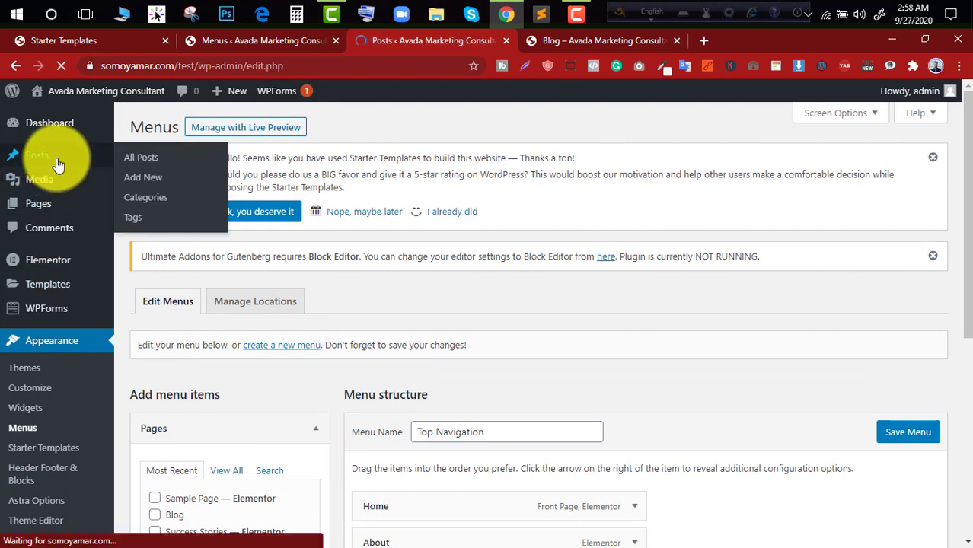
- Look over the list of published posts and reload the live Blog page to compare it
{"action": "scroll", "coordinate": [267, 252], "scroll_direction": "down", "scroll_amount": 2}
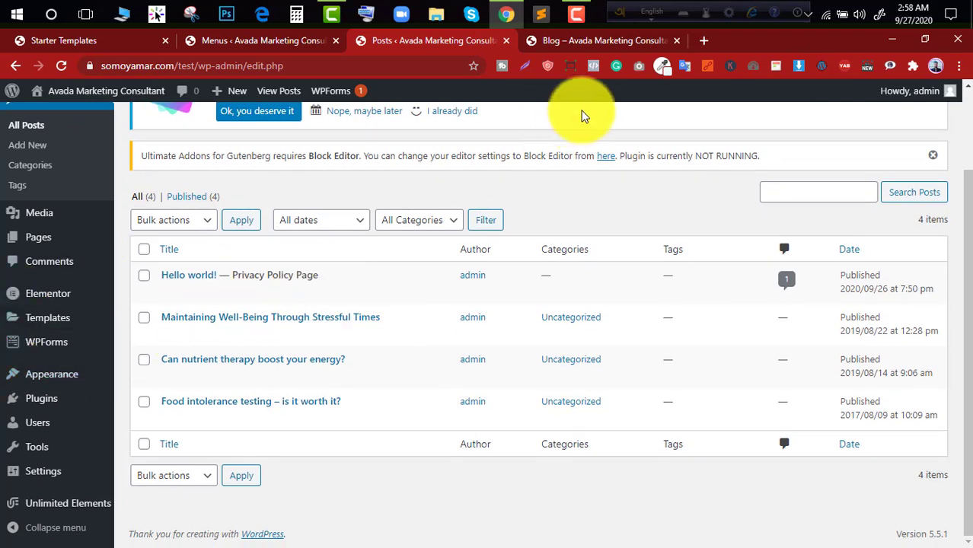
{"action": "scroll", "coordinate": [602, 92], "scroll_direction": "up", "scroll_amount": 2}
{"action": "left_click", "coordinate": [609, 41]}
{"action": "left_click", "coordinate": [61, 66]}
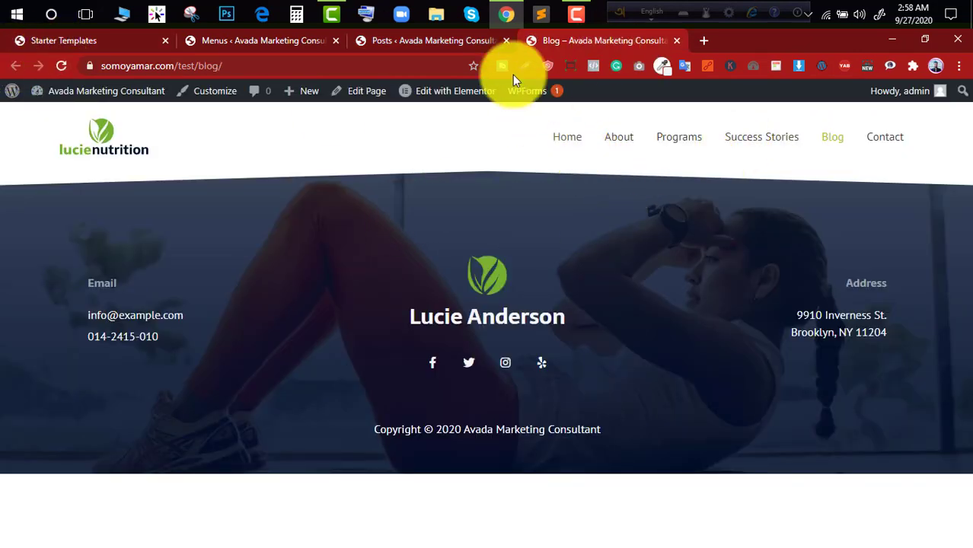
- Open the Reading settings, assign Blog as the posts page, and save the changes
{"action": "left_click", "coordinate": [441, 40]}
{"action": "scroll", "coordinate": [333, 150], "scroll_direction": "down", "scroll_amount": 2}
{"action": "mouse_move", "coordinate": [99, 465]}
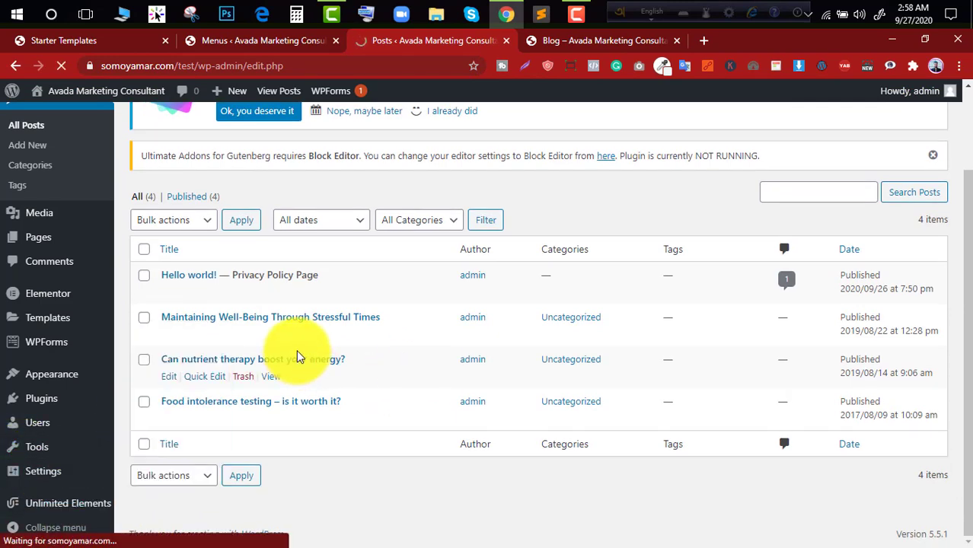
{"action": "scroll", "coordinate": [373, 219], "scroll_direction": "down", "scroll_amount": 3}
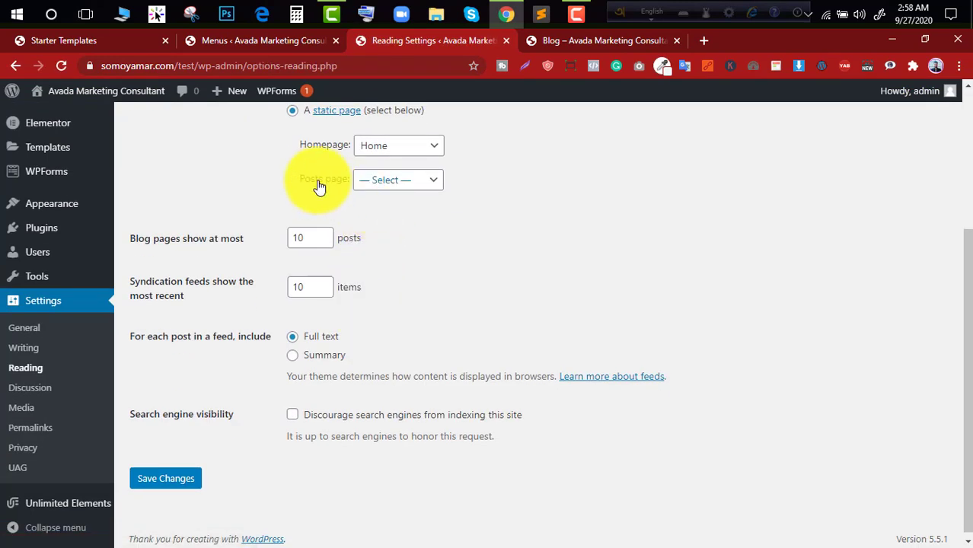
{"action": "left_click", "coordinate": [423, 183]}
{"action": "left_click", "coordinate": [389, 230]}
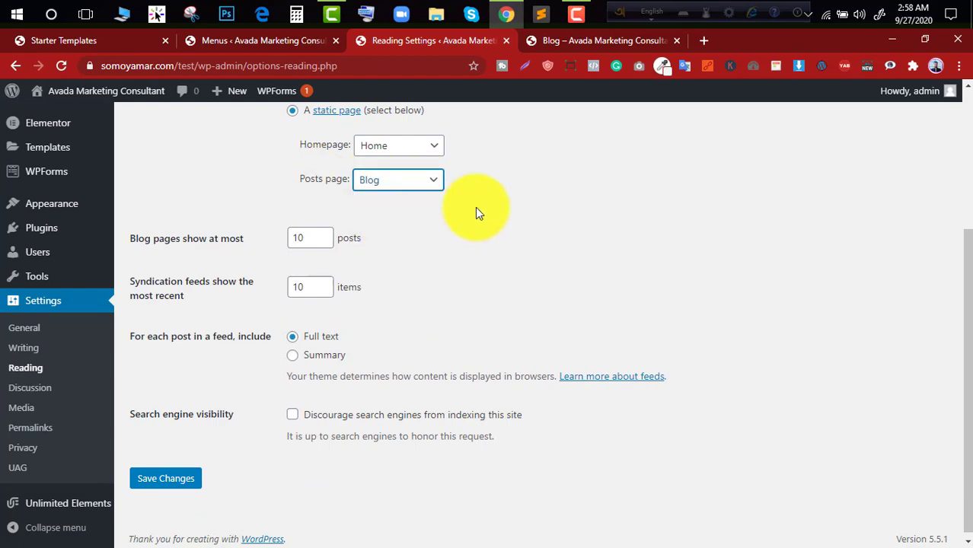
{"action": "left_click", "coordinate": [187, 484]}
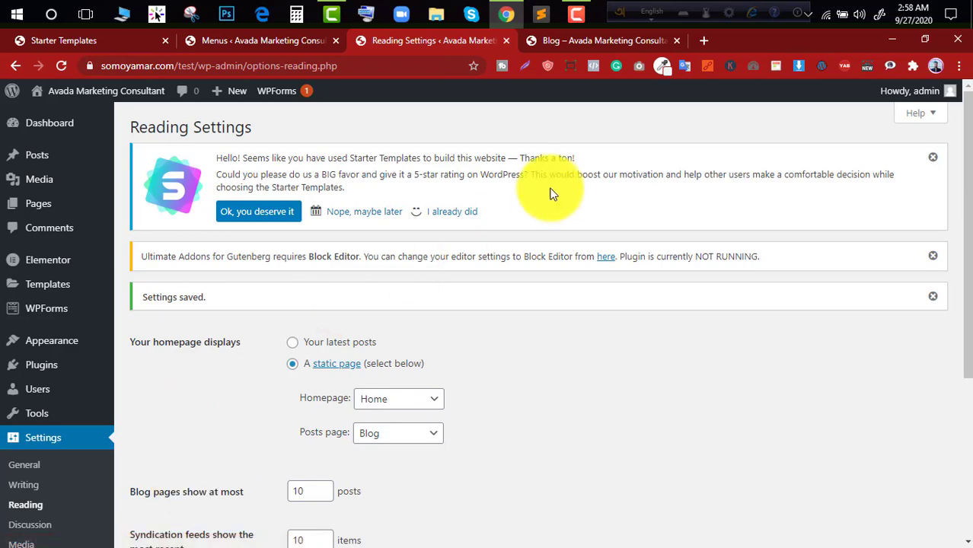
- Reload the live Blog page and examine the posts listed on it from start to end
{"action": "left_click", "coordinate": [577, 47]}
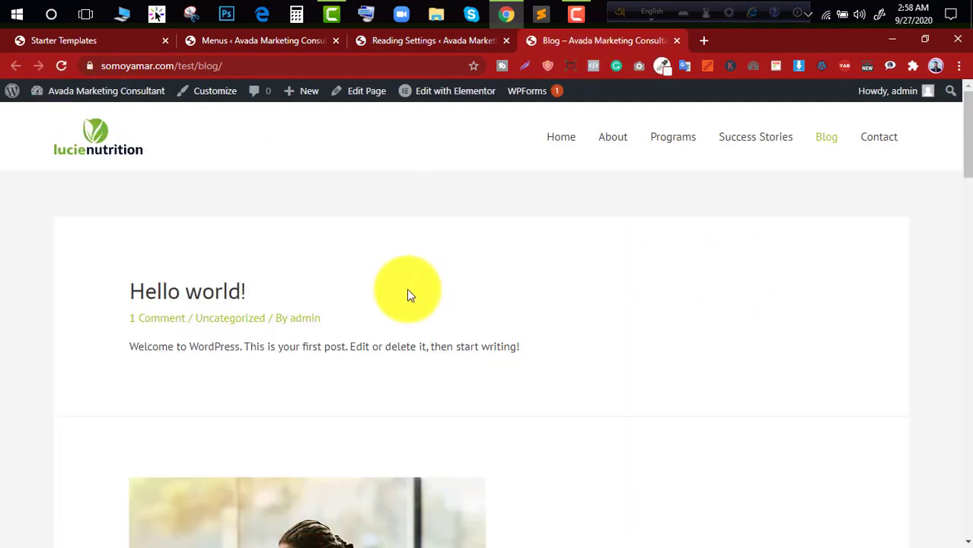
{"action": "scroll", "coordinate": [220, 245], "scroll_direction": "down", "scroll_amount": 2}
{"action": "scroll", "coordinate": [220, 246], "scroll_direction": "down", "scroll_amount": 7}
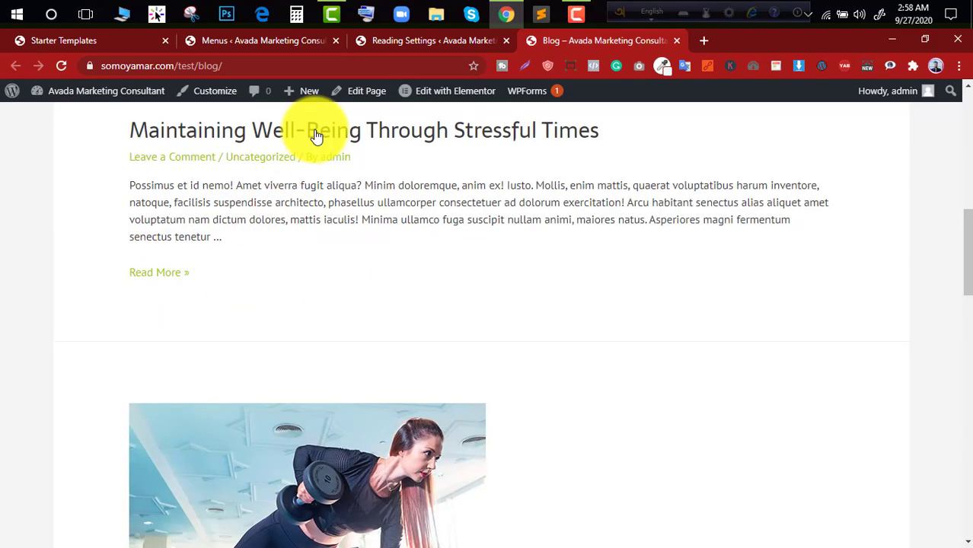
{"action": "scroll", "coordinate": [272, 347], "scroll_direction": "down", "scroll_amount": 1}
{"action": "scroll", "coordinate": [272, 347], "scroll_direction": "down", "scroll_amount": 12}
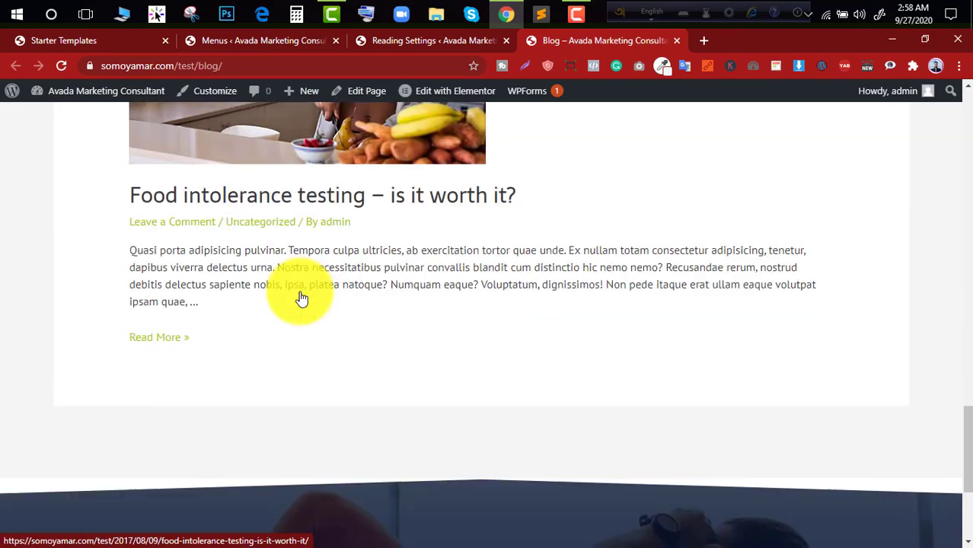
{"action": "scroll", "coordinate": [299, 290], "scroll_direction": "up", "scroll_amount": 12}
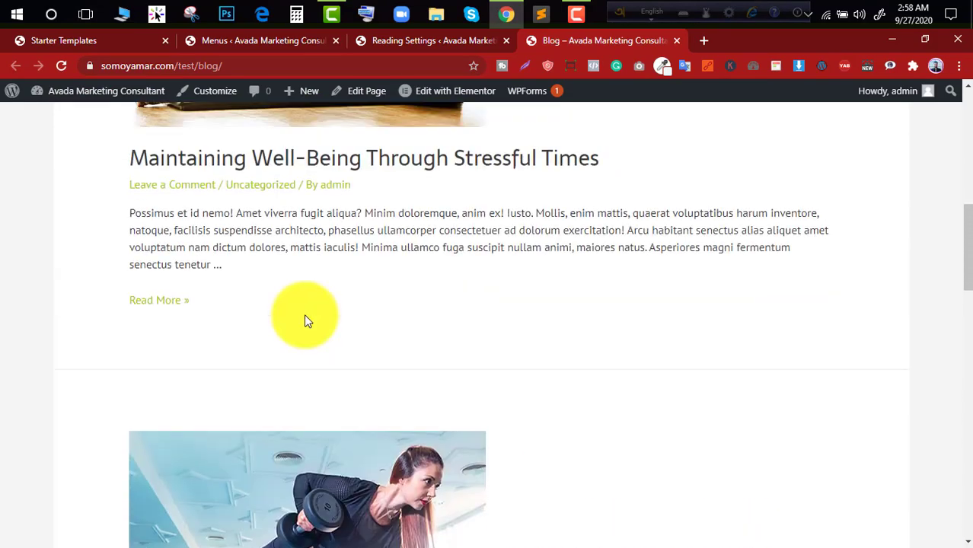
{"action": "scroll", "coordinate": [304, 301], "scroll_direction": "up", "scroll_amount": 3}
{"action": "scroll", "coordinate": [302, 298], "scroll_direction": "down", "scroll_amount": 15}
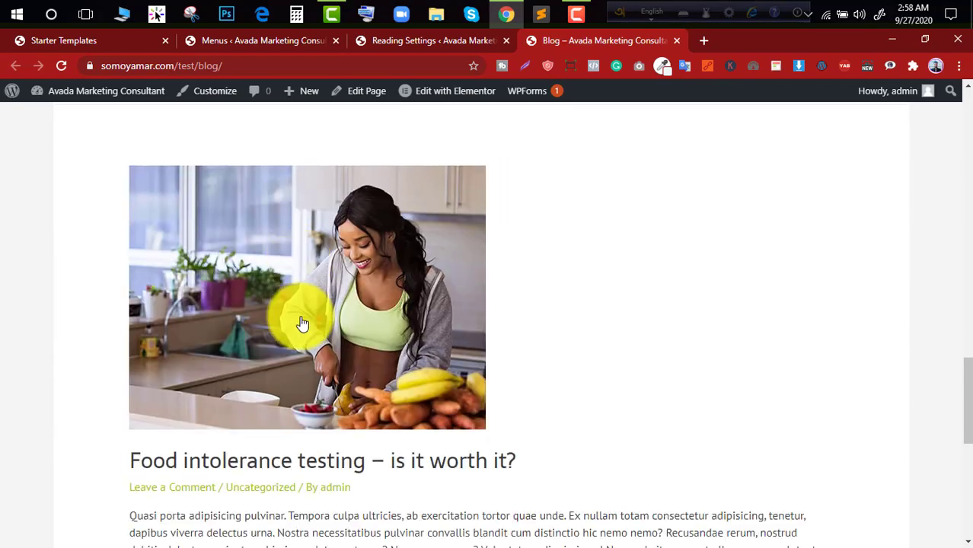
{"action": "scroll", "coordinate": [312, 380], "scroll_direction": "down", "scroll_amount": 5}
{"action": "scroll", "coordinate": [298, 344], "scroll_direction": "up", "scroll_amount": 8}
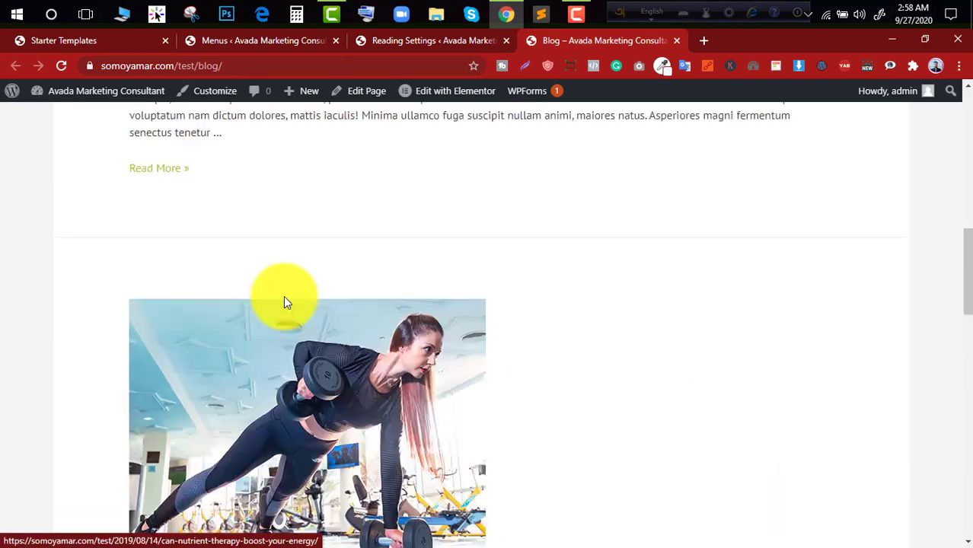
{"action": "scroll", "coordinate": [283, 295], "scroll_direction": "down", "scroll_amount": 1}
{"action": "scroll", "coordinate": [283, 298], "scroll_direction": "down", "scroll_amount": 3}
- View the "Can nutrient therapy boost your energy?" post through to its comment form and return to the Blog page
{"action": "left_click", "coordinate": [304, 240]}
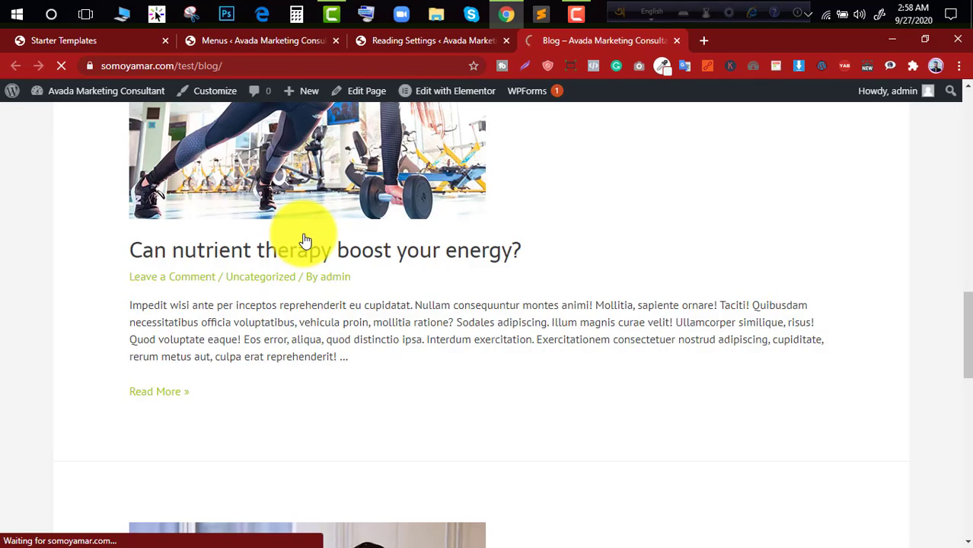
{"action": "scroll", "coordinate": [361, 245], "scroll_direction": "down", "scroll_amount": 15}
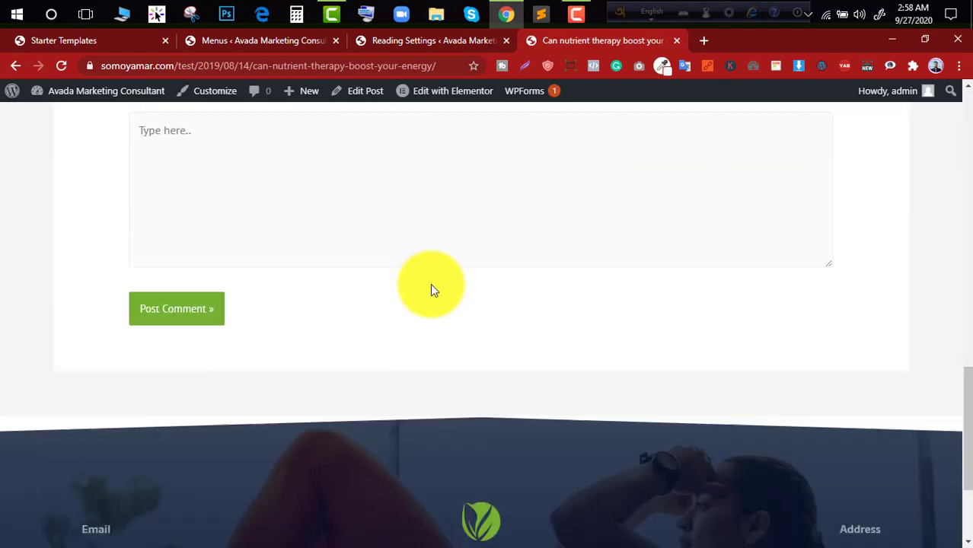
{"action": "scroll", "coordinate": [432, 289], "scroll_direction": "up", "scroll_amount": 15}
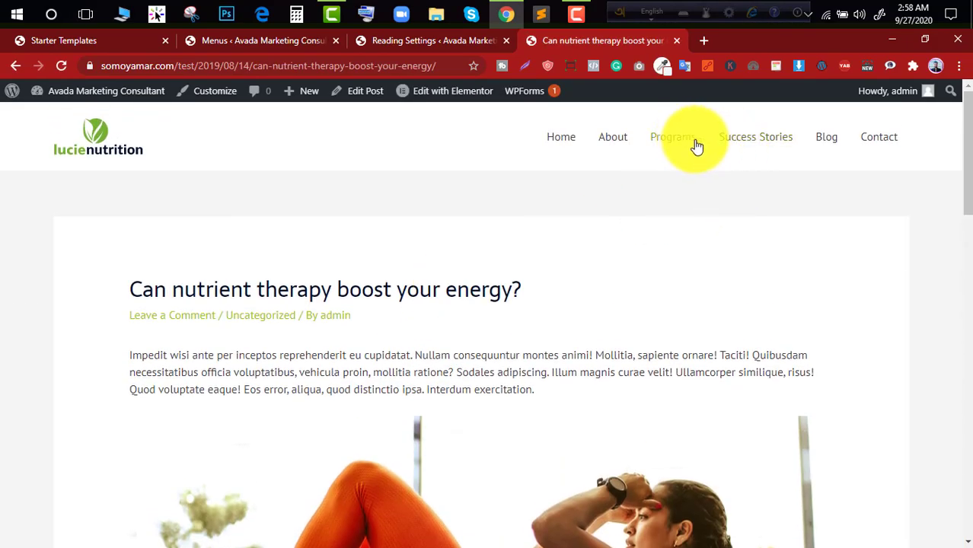
{"action": "left_click", "coordinate": [814, 151]}
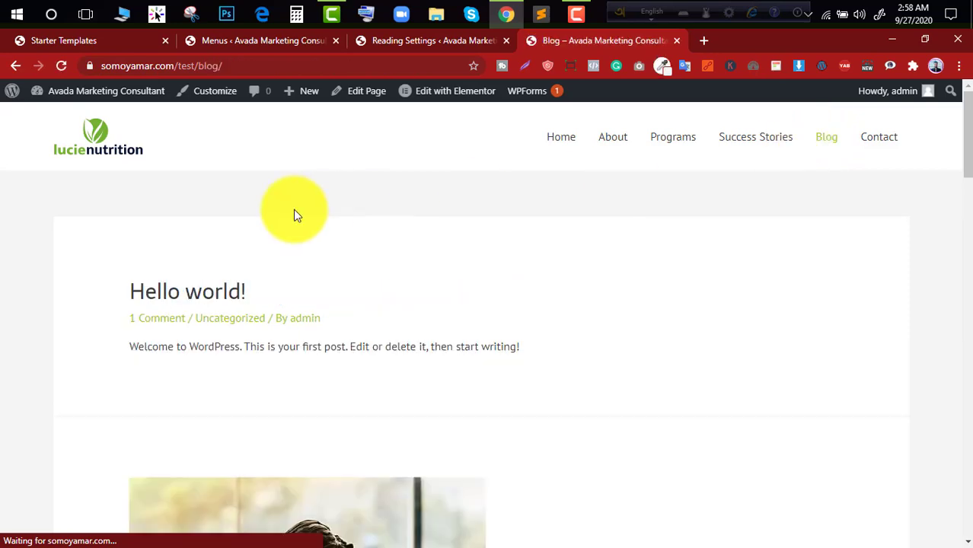
{"action": "scroll", "coordinate": [293, 213], "scroll_direction": "down", "scroll_amount": 3}
{"action": "scroll", "coordinate": [293, 217], "scroll_direction": "up", "scroll_amount": 3}
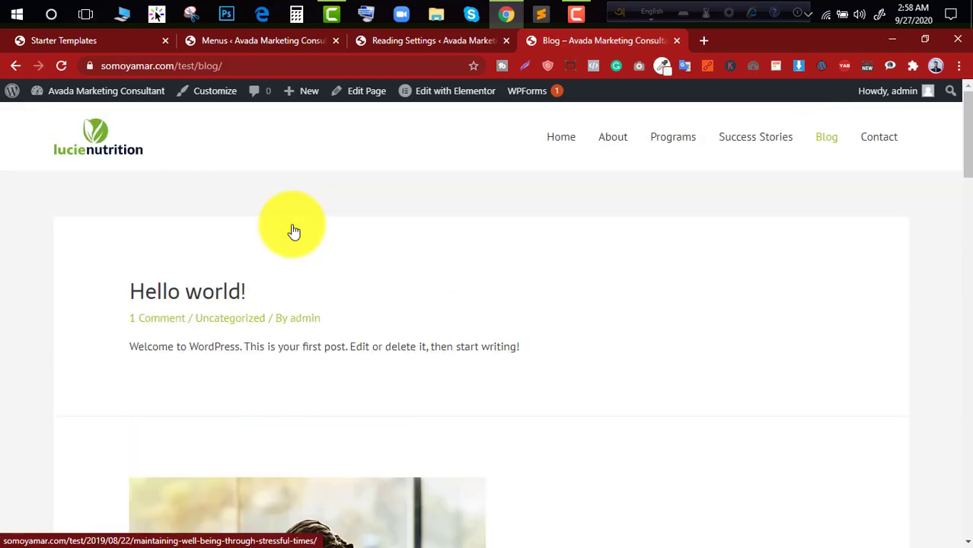
{"action": "left_click", "coordinate": [438, 46]}
{"action": "left_click", "coordinate": [639, 40]}
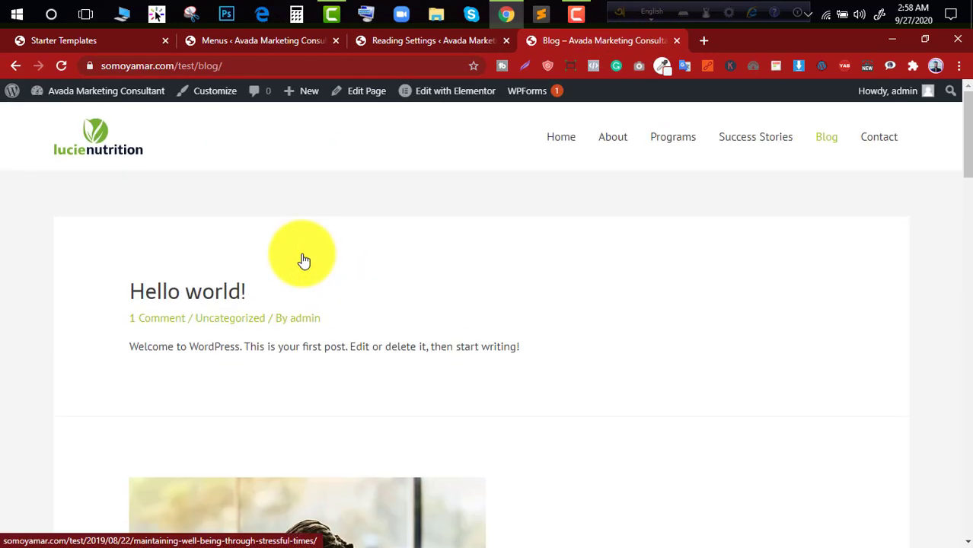
- Open the list of posts and move the "Hello world!" post to the trash
{"action": "left_click", "coordinate": [281, 43]}
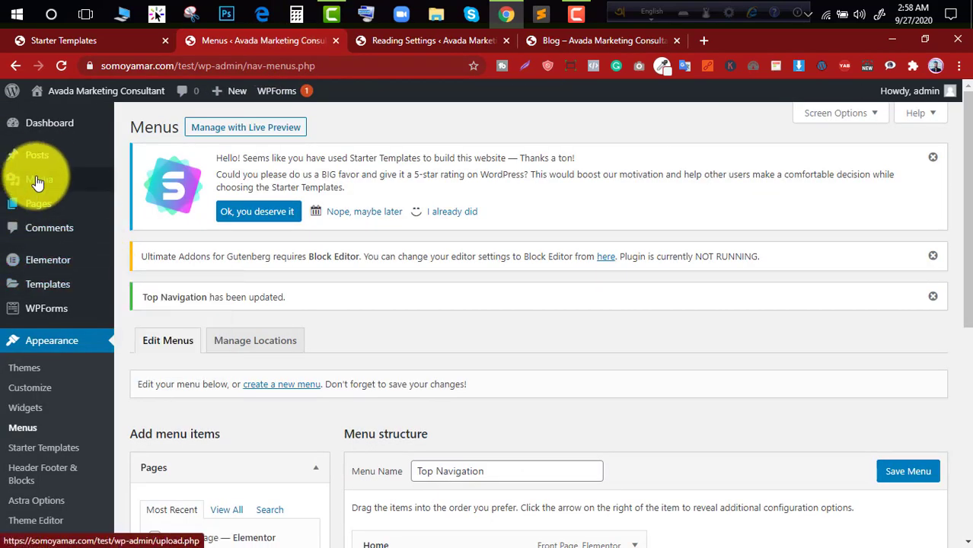
{"action": "mouse_move", "coordinate": [46, 167]}
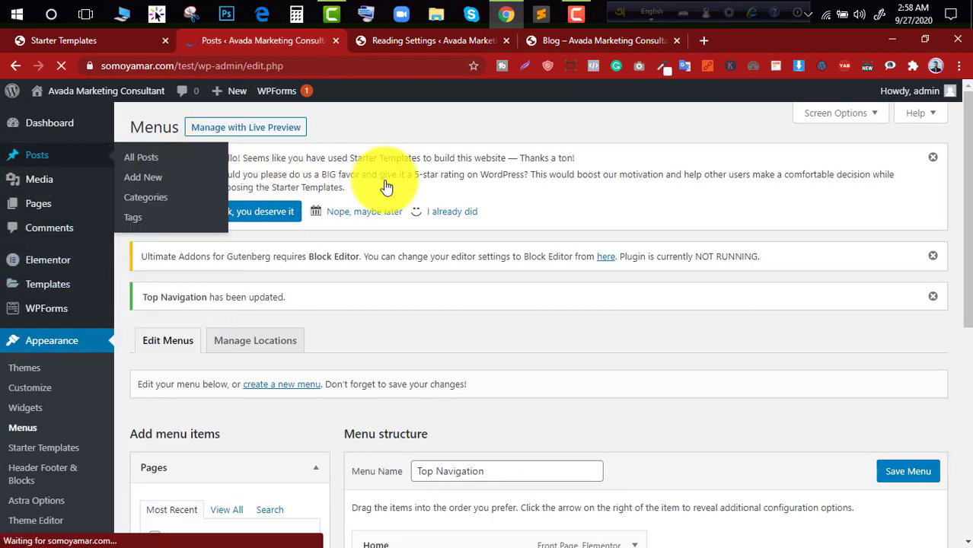
{"action": "scroll", "coordinate": [488, 190], "scroll_direction": "down", "scroll_amount": 2}
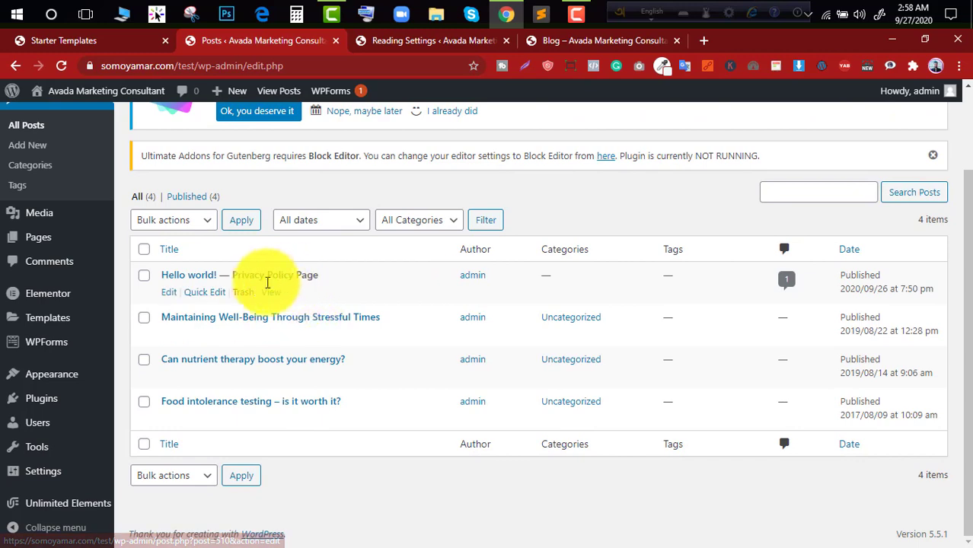
{"action": "left_click", "coordinate": [243, 297]}
{"action": "scroll", "coordinate": [288, 255], "scroll_direction": "up", "scroll_amount": 1}
{"action": "scroll", "coordinate": [288, 255], "scroll_direction": "up", "scroll_amount": 1}
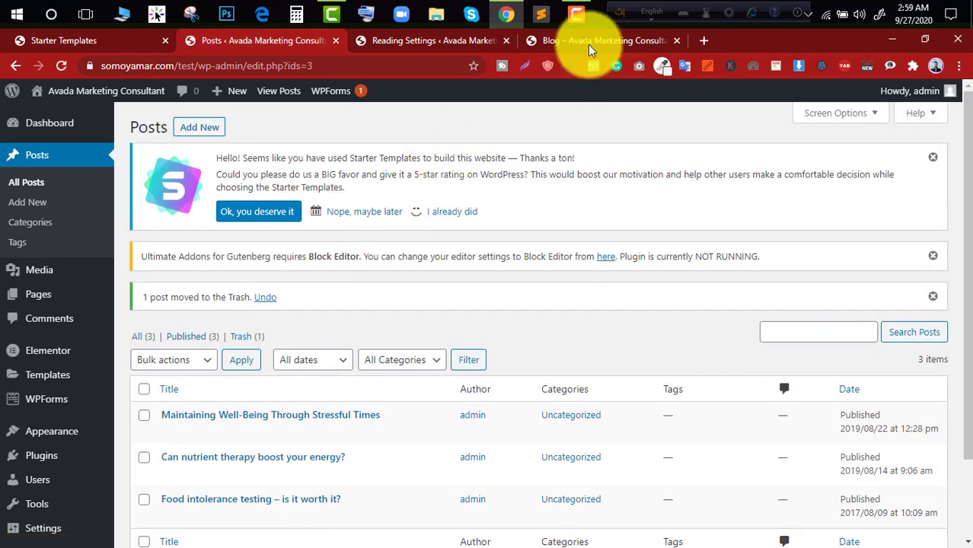
- Reload the Blog page, look through its remaining posts, and view the "Food intolerance testing – is it worth it?" post
{"action": "left_click", "coordinate": [588, 42]}
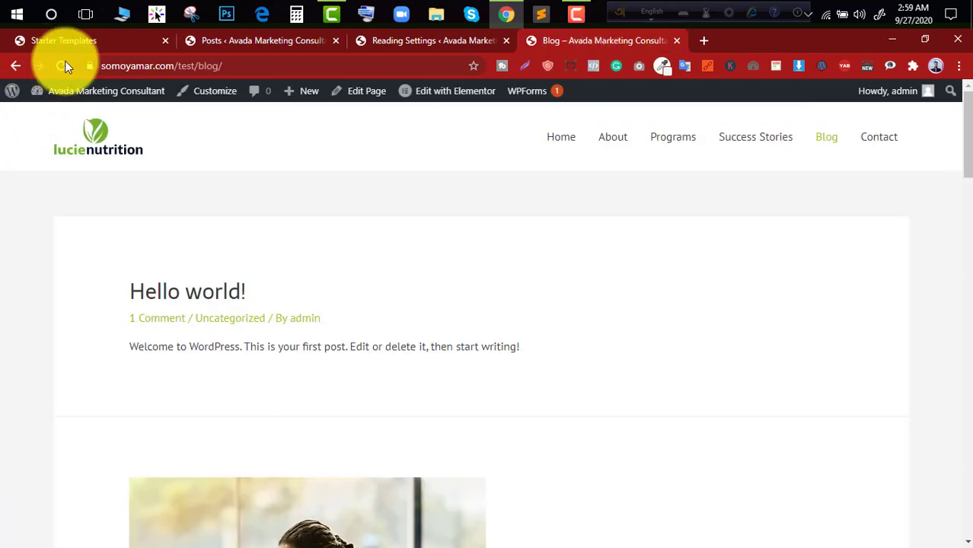
{"action": "scroll", "coordinate": [285, 234], "scroll_direction": "down", "scroll_amount": 2}
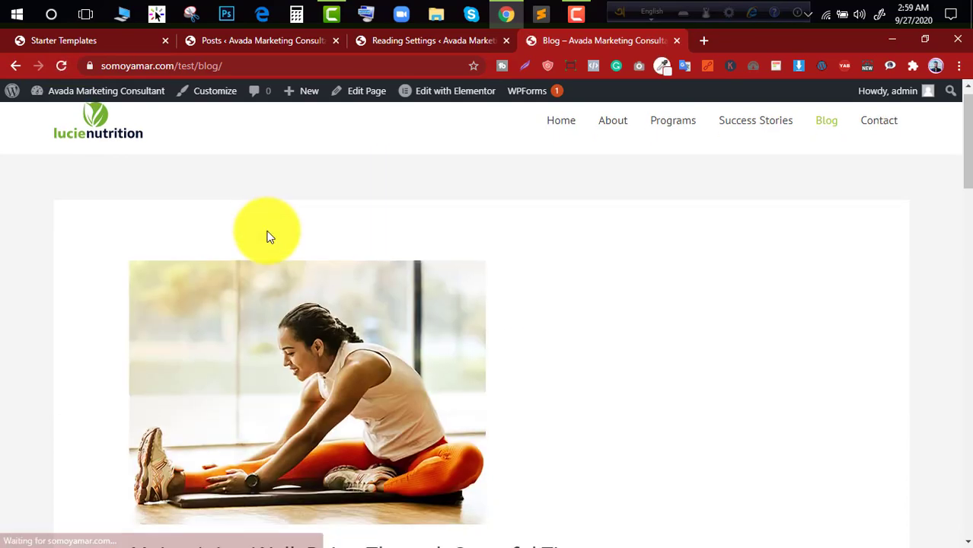
{"action": "scroll", "coordinate": [290, 243], "scroll_direction": "down", "scroll_amount": 15}
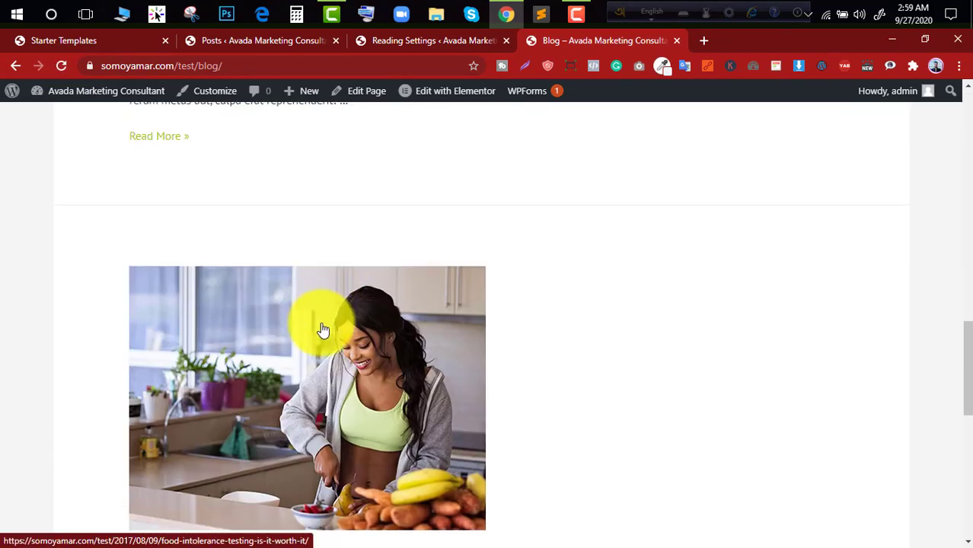
{"action": "scroll", "coordinate": [382, 222], "scroll_direction": "up", "scroll_amount": 2}
{"action": "scroll", "coordinate": [382, 221], "scroll_direction": "down", "scroll_amount": 5}
{"action": "scroll", "coordinate": [382, 221], "scroll_direction": "up", "scroll_amount": 2}
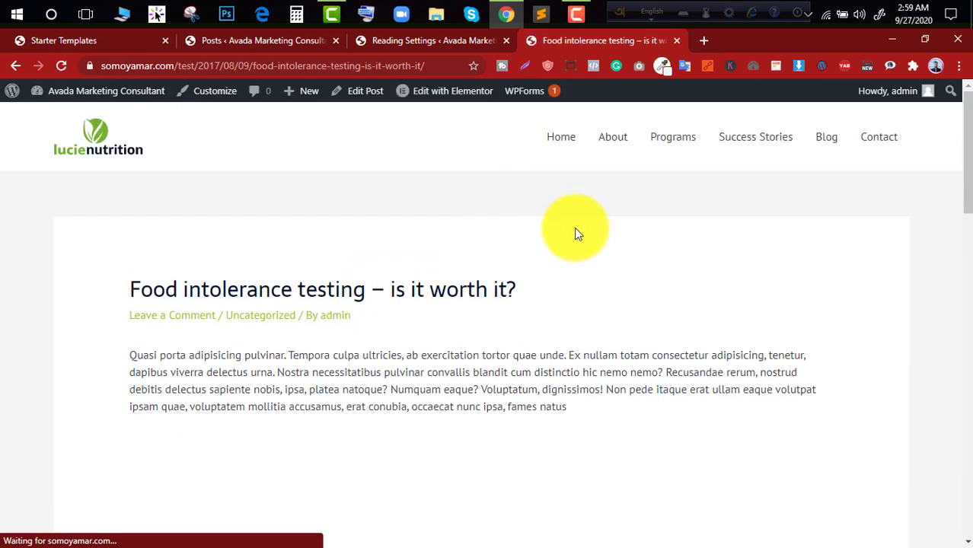
{"action": "scroll", "coordinate": [574, 228], "scroll_direction": "down", "scroll_amount": 8}
- Dismiss the Starter Templates review request and the Ultimate Addons for Gutenberg notice on the Reading Settings page
{"action": "left_click", "coordinate": [406, 44]}
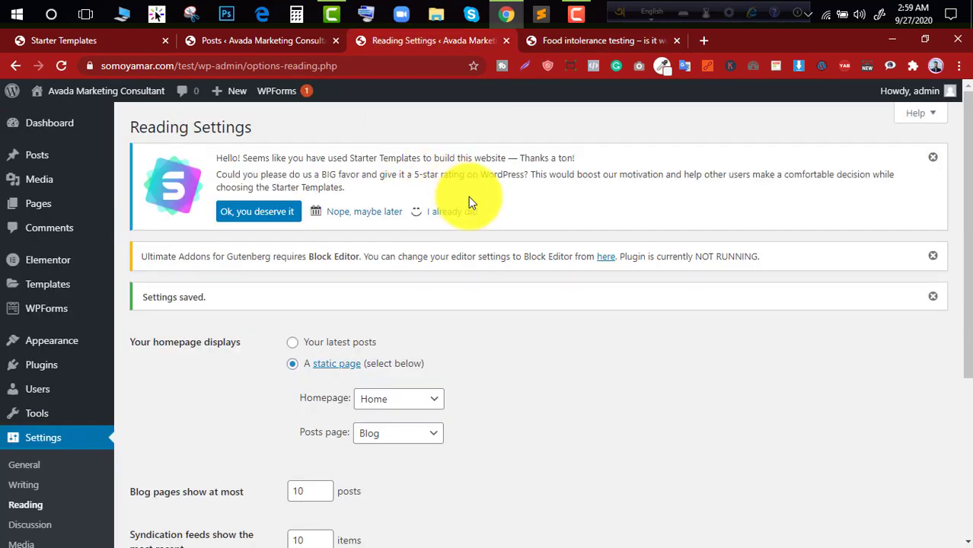
{"action": "scroll", "coordinate": [533, 206], "scroll_direction": "down", "scroll_amount": 4}
{"action": "scroll", "coordinate": [575, 213], "scroll_direction": "up", "scroll_amount": 4}
{"action": "left_click", "coordinate": [933, 162]}
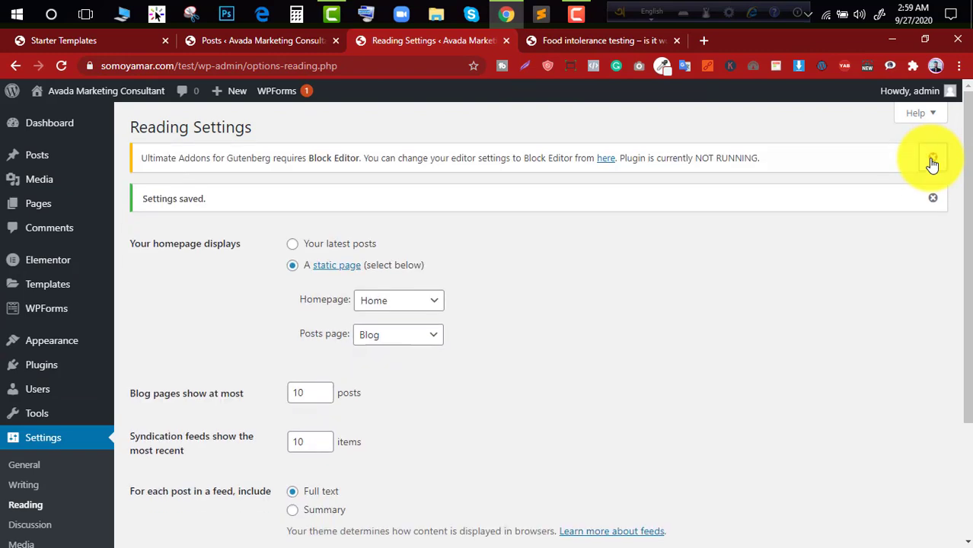
{"action": "left_click", "coordinate": [932, 158]}
{"action": "left_click", "coordinate": [932, 159]}
- Start a new post titled "test" with "aaaaaa" as its body text
{"action": "left_click", "coordinate": [58, 155]}
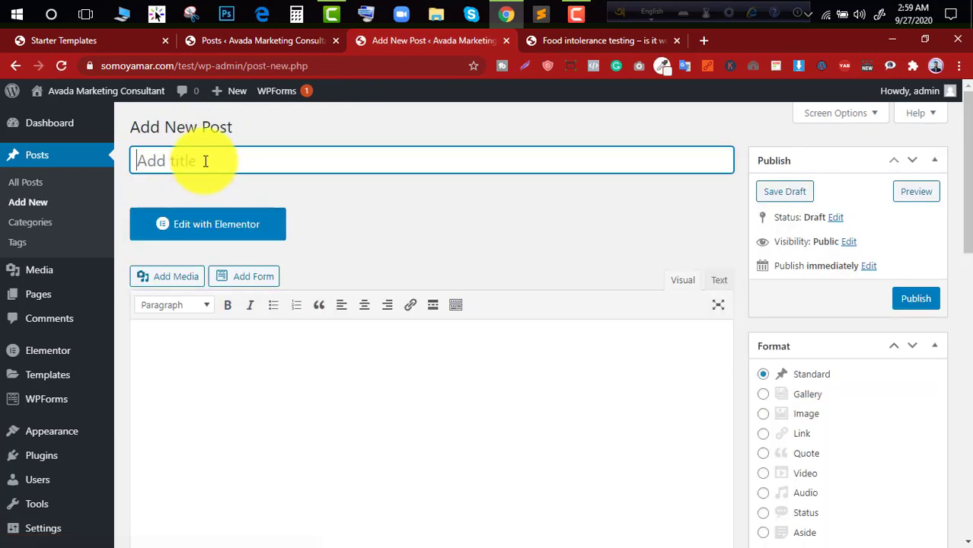
{"action": "type", "text": "test"}
{"action": "left_click", "coordinate": [231, 329]}
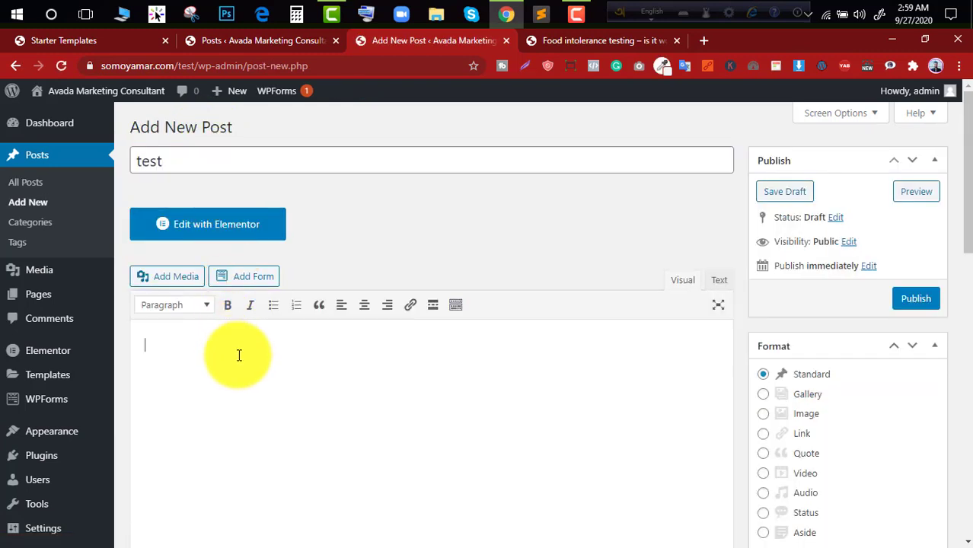
{"action": "type", "text": "aaaaaa"}
- Begin adding a new category to the post, entering "t" as the category name
{"action": "scroll", "coordinate": [807, 323], "scroll_direction": "down", "scroll_amount": 9}
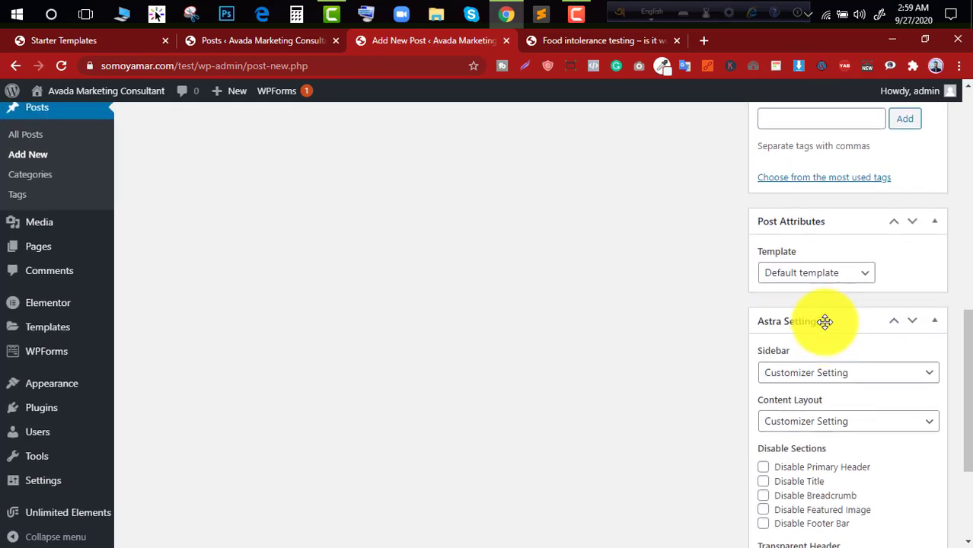
{"action": "scroll", "coordinate": [837, 304], "scroll_direction": "up", "scroll_amount": 4}
{"action": "left_click", "coordinate": [817, 313]}
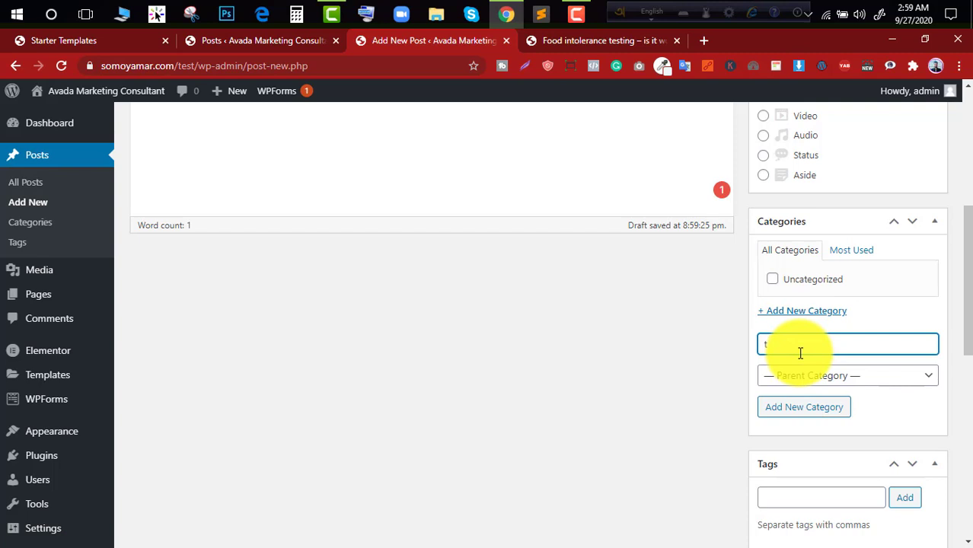
- Open the featured image selection for the "test" post
{"action": "scroll", "coordinate": [800, 354], "scroll_direction": "down", "scroll_amount": 5}
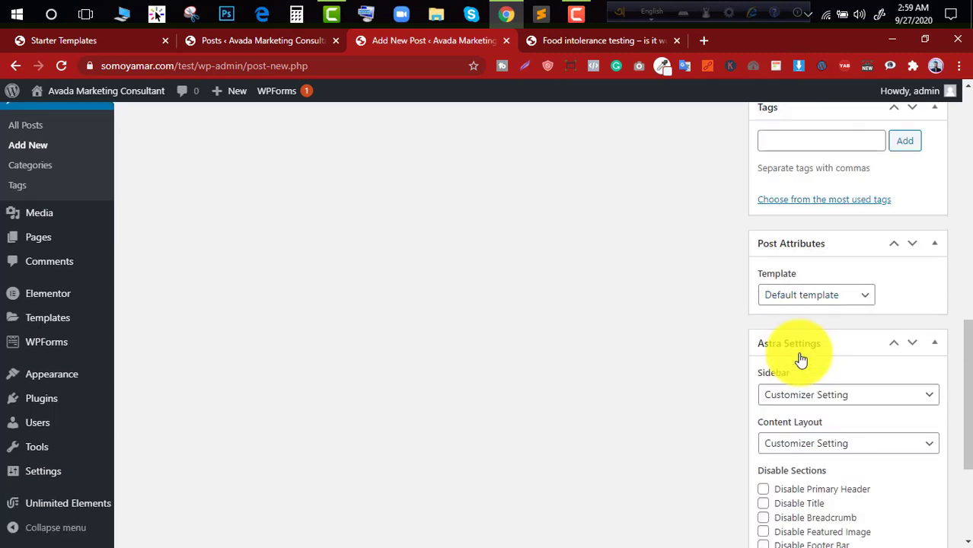
{"action": "scroll", "coordinate": [826, 381], "scroll_direction": "down", "scroll_amount": 3}
{"action": "left_click", "coordinate": [809, 465]}
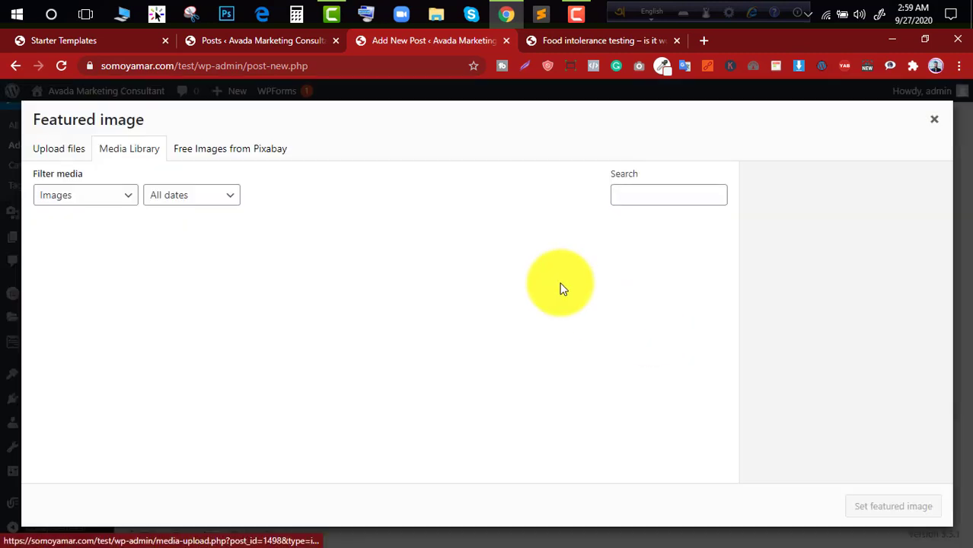
- Review the layout and image of the published "Food intolerance testing – is it worth it?" post
{"action": "left_click", "coordinate": [609, 40]}
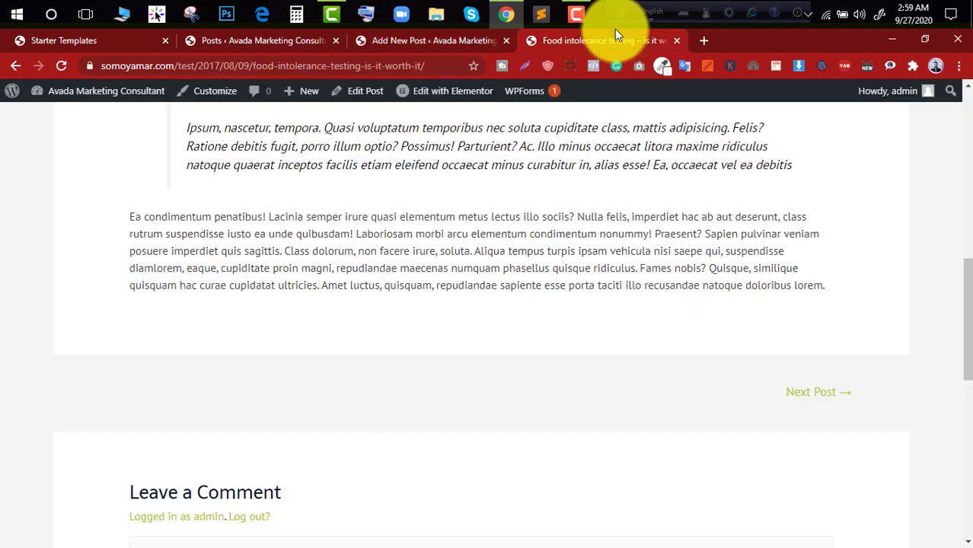
{"action": "scroll", "coordinate": [515, 341], "scroll_direction": "down", "scroll_amount": 2}
{"action": "scroll", "coordinate": [518, 339], "scroll_direction": "up", "scroll_amount": 10}
{"action": "scroll", "coordinate": [491, 434], "scroll_direction": "up", "scroll_amount": 2}
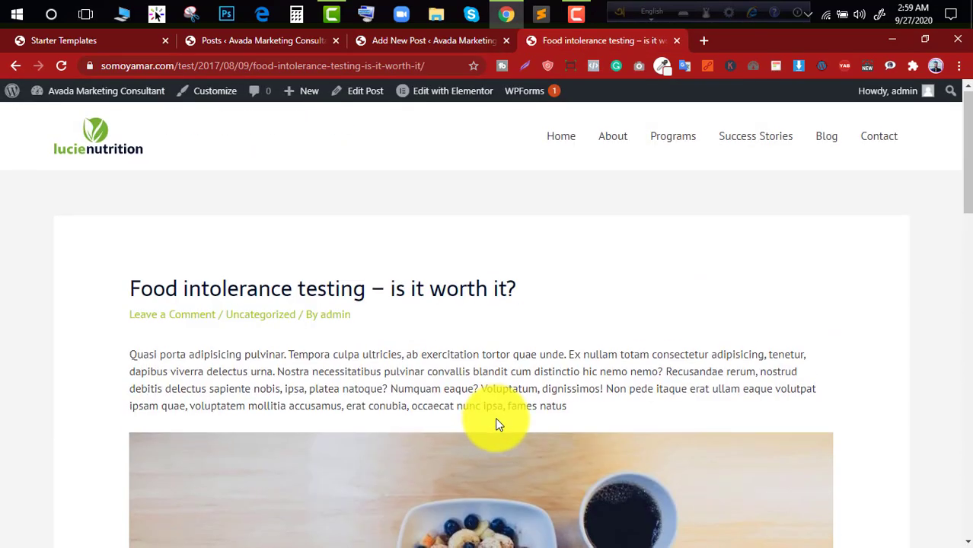
{"action": "scroll", "coordinate": [495, 419], "scroll_direction": "down", "scroll_amount": 4}
- Set the library photo of the woman exercising on a purple mat as the featured image and publish the "test" post
{"action": "left_click", "coordinate": [428, 42]}
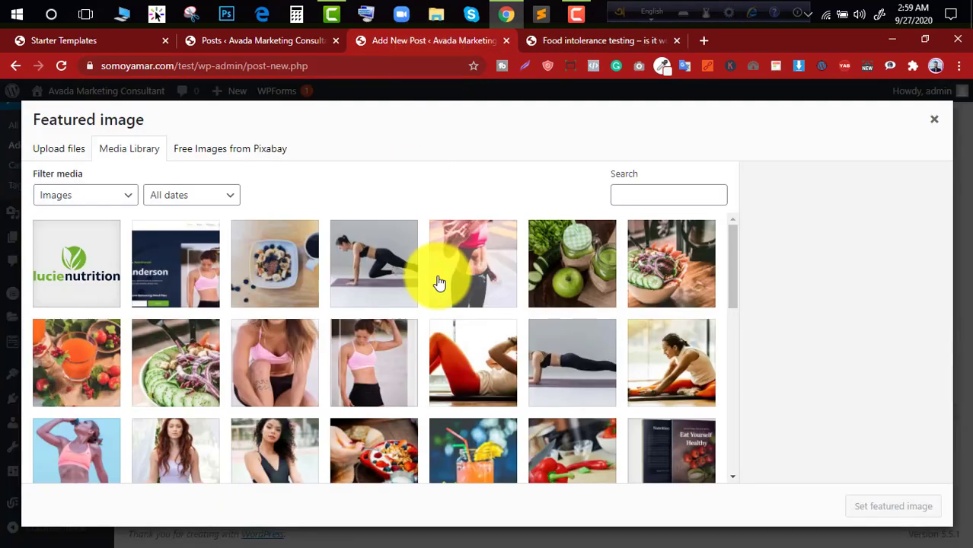
{"action": "left_click", "coordinate": [391, 278]}
{"action": "left_click", "coordinate": [895, 507]}
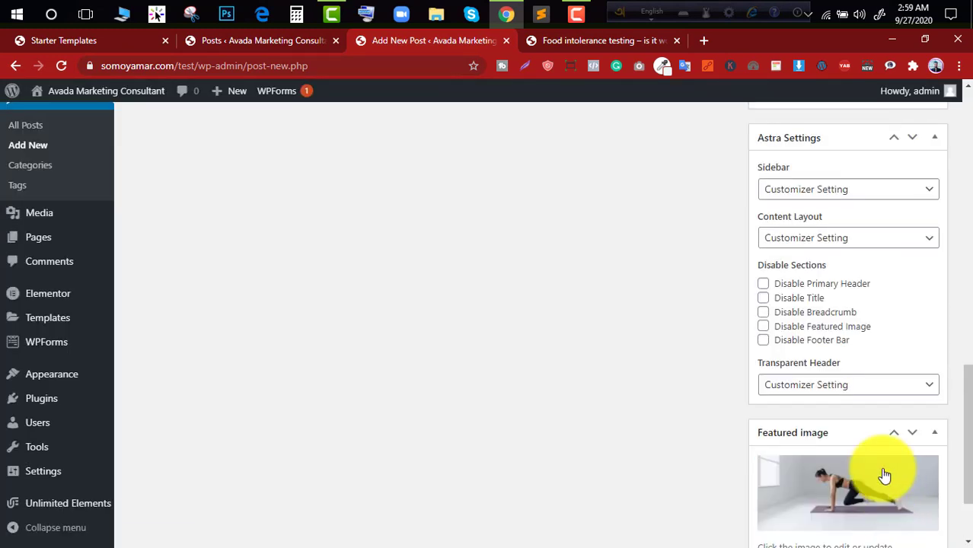
{"action": "scroll", "coordinate": [884, 417], "scroll_direction": "up", "scroll_amount": 10}
{"action": "left_click", "coordinate": [916, 299]}
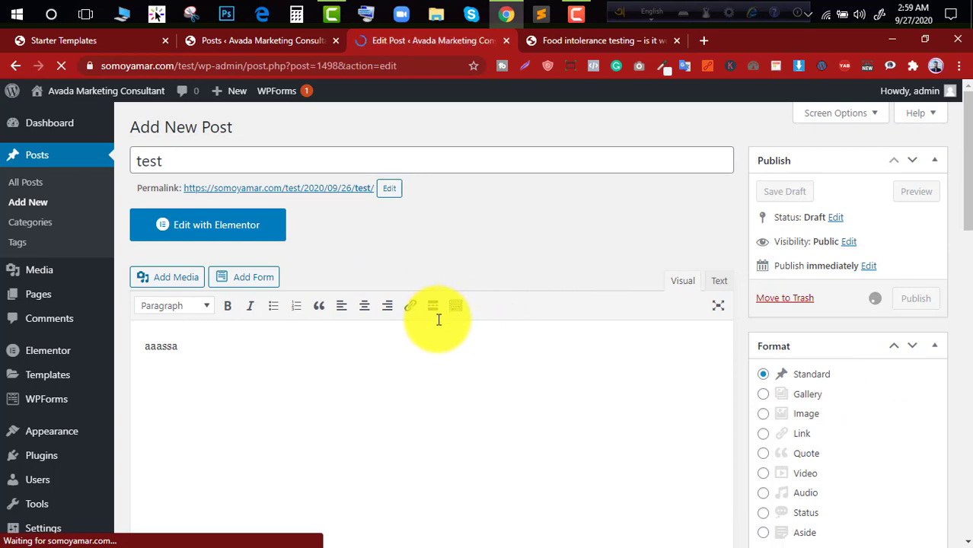
- Open the site's Blog page and check the "test" post's image, title and body text
{"action": "left_click", "coordinate": [607, 47]}
{"action": "scroll", "coordinate": [657, 289], "scroll_direction": "up", "scroll_amount": 6}
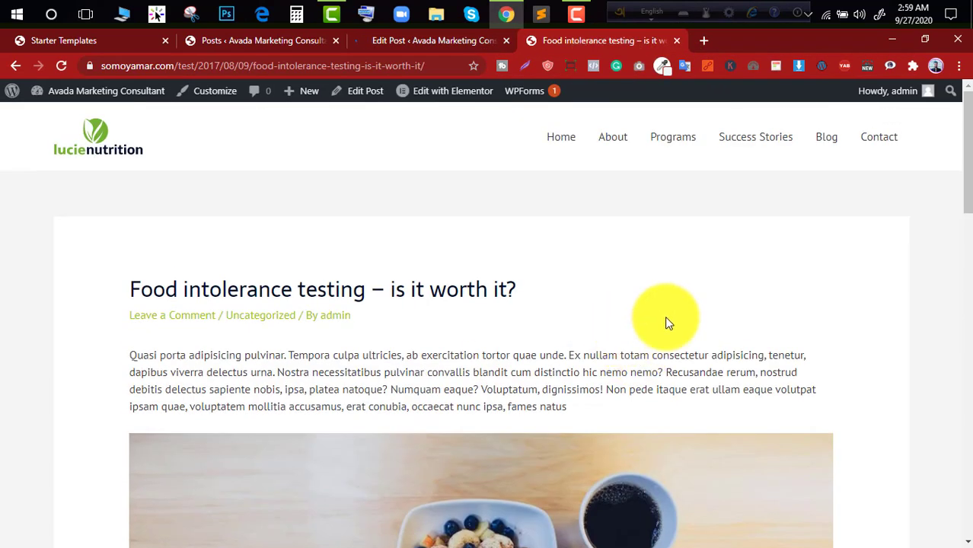
{"action": "left_click", "coordinate": [834, 146]}
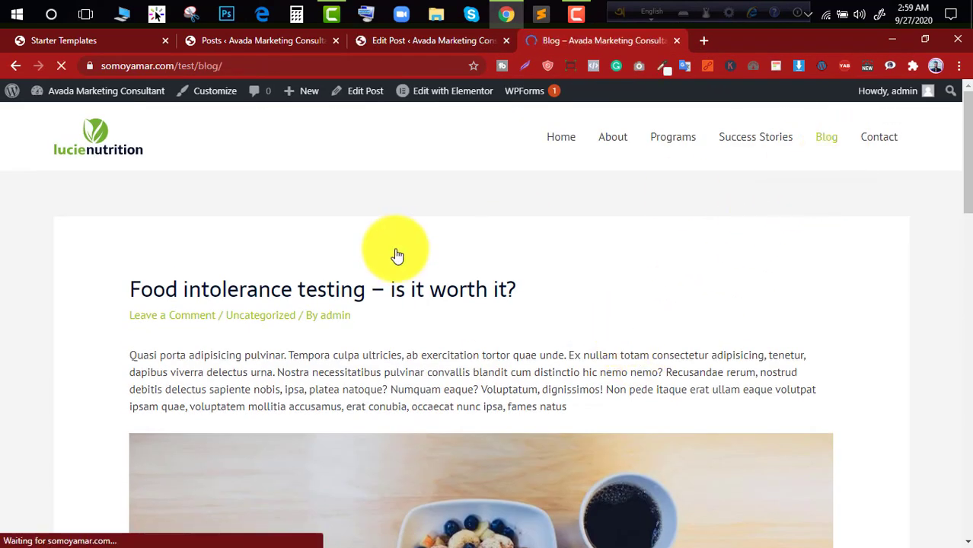
{"action": "scroll", "coordinate": [282, 312], "scroll_direction": "down", "scroll_amount": 3}
{"action": "scroll", "coordinate": [288, 329], "scroll_direction": "down", "scroll_amount": 2}
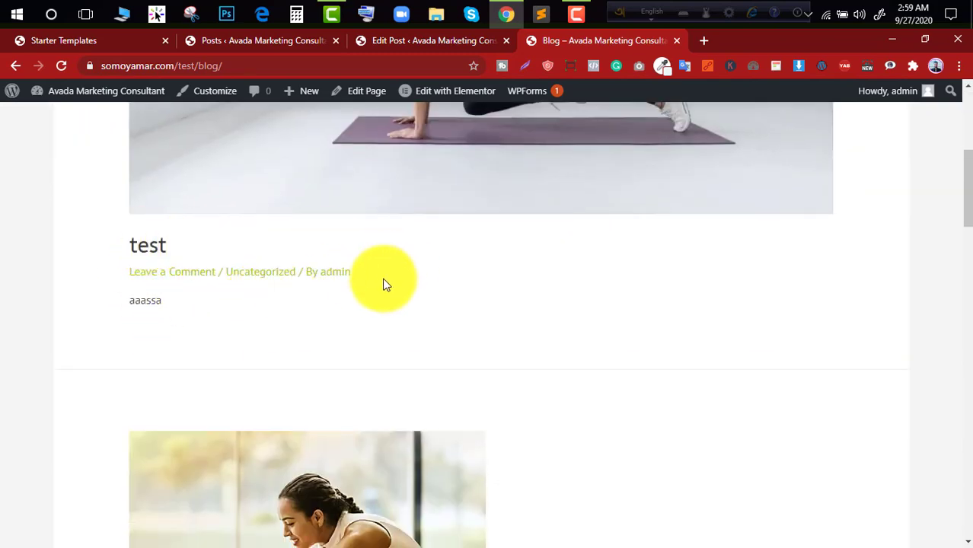
{"action": "scroll", "coordinate": [383, 293], "scroll_direction": "down", "scroll_amount": 4}
{"action": "scroll", "coordinate": [389, 286], "scroll_direction": "up", "scroll_amount": 8}
{"action": "scroll", "coordinate": [389, 286], "scroll_direction": "up", "scroll_amount": 2}
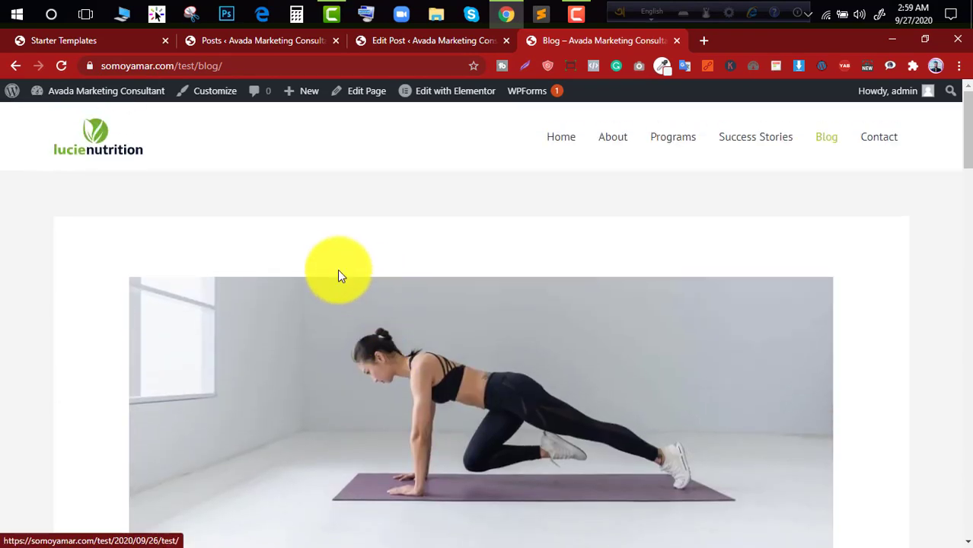
- Look through the older posts on the Blog page down to the footer and return to the page header
{"action": "scroll", "coordinate": [411, 243], "scroll_direction": "down", "scroll_amount": 6}
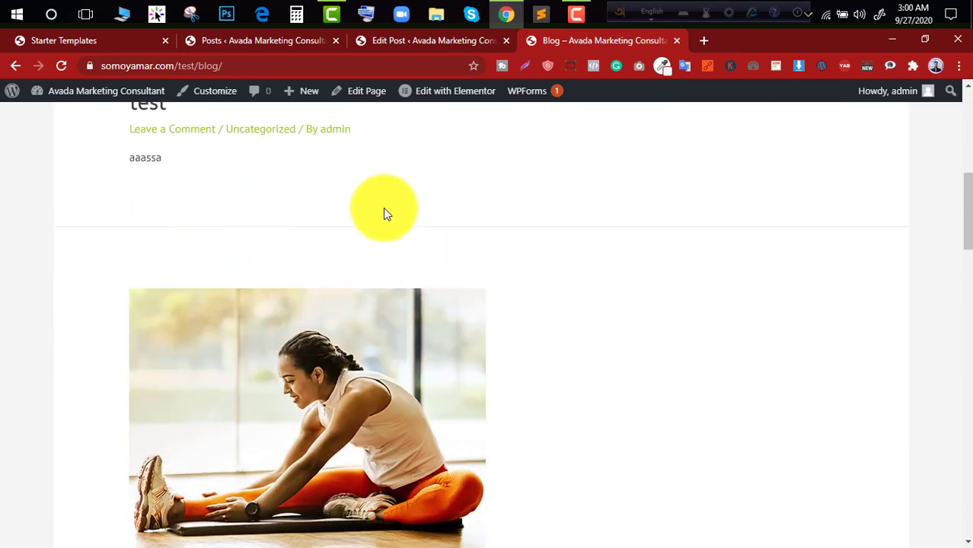
{"action": "scroll", "coordinate": [383, 210], "scroll_direction": "down", "scroll_amount": 6}
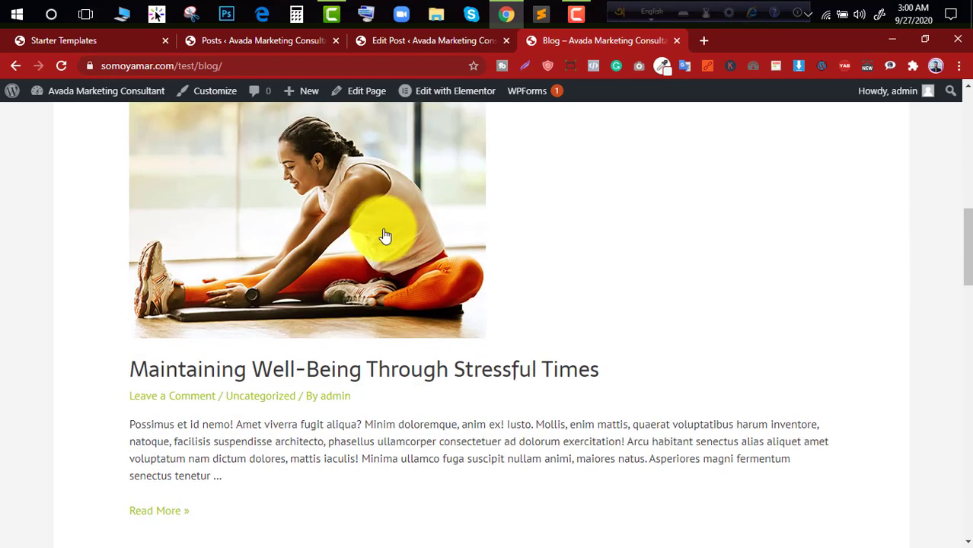
{"action": "scroll", "coordinate": [389, 291], "scroll_direction": "down", "scroll_amount": 3}
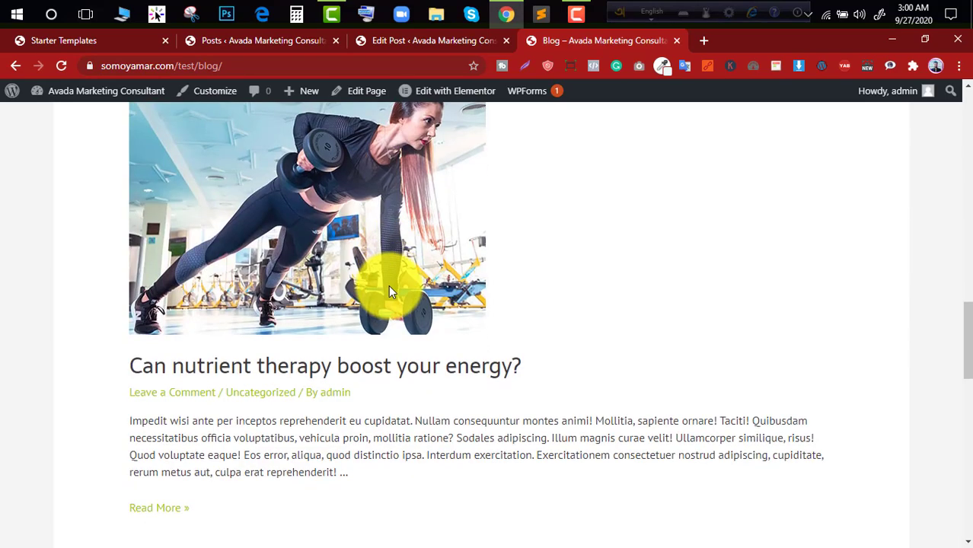
{"action": "scroll", "coordinate": [402, 271], "scroll_direction": "down", "scroll_amount": 3}
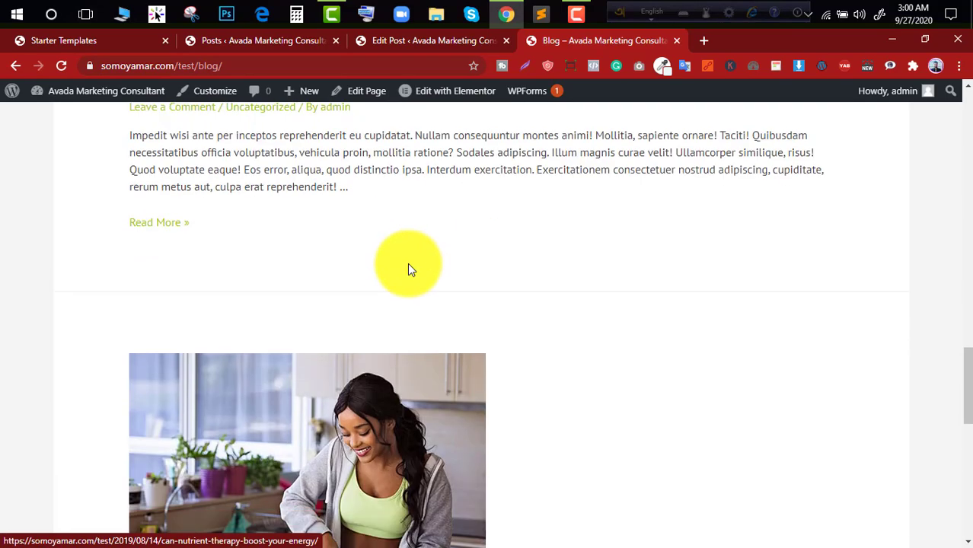
{"action": "scroll", "coordinate": [396, 266], "scroll_direction": "down", "scroll_amount": 3}
{"action": "scroll", "coordinate": [449, 304], "scroll_direction": "down", "scroll_amount": 5}
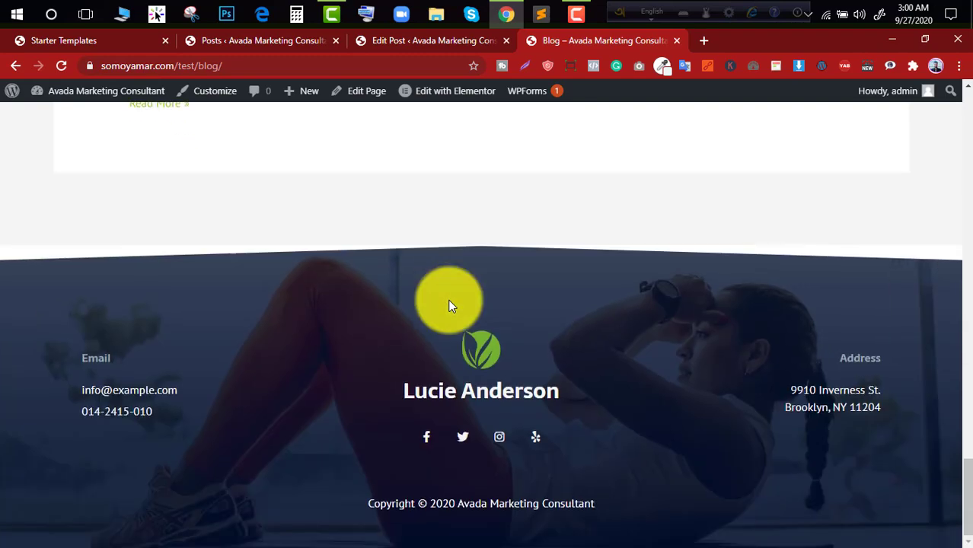
{"action": "scroll", "coordinate": [449, 305], "scroll_direction": "up", "scroll_amount": 8}
{"action": "scroll", "coordinate": [449, 304], "scroll_direction": "up", "scroll_amount": 20}
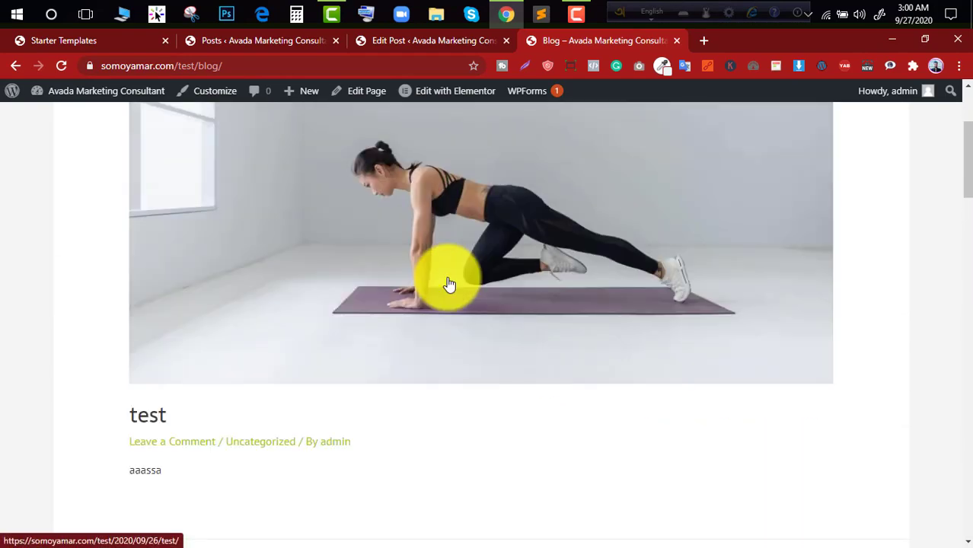
{"action": "scroll", "coordinate": [450, 284], "scroll_direction": "up", "scroll_amount": 3}
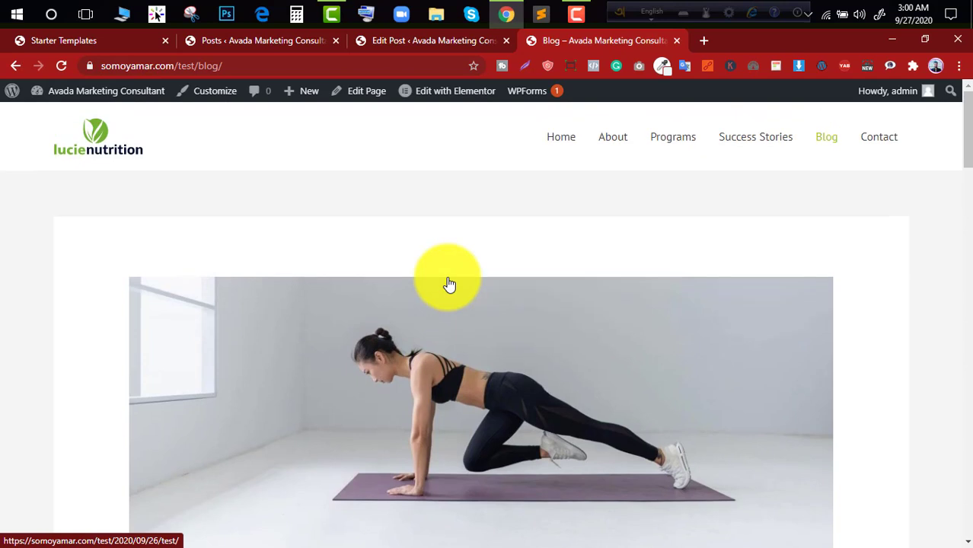
- Open the site's home page and look through its experience and "What I Offer For Good Health?" sections
{"action": "left_click", "coordinate": [99, 150]}
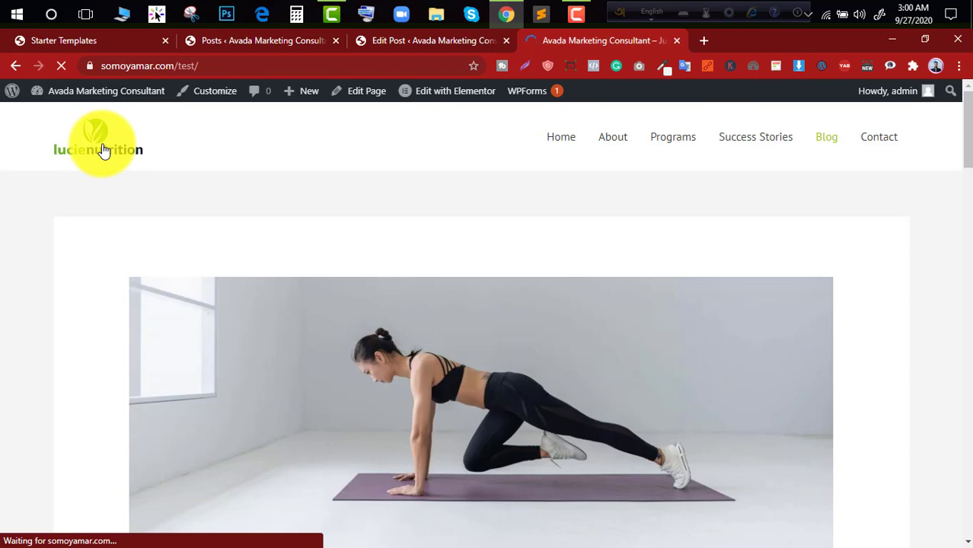
{"action": "scroll", "coordinate": [631, 274], "scroll_direction": "down", "scroll_amount": 8}
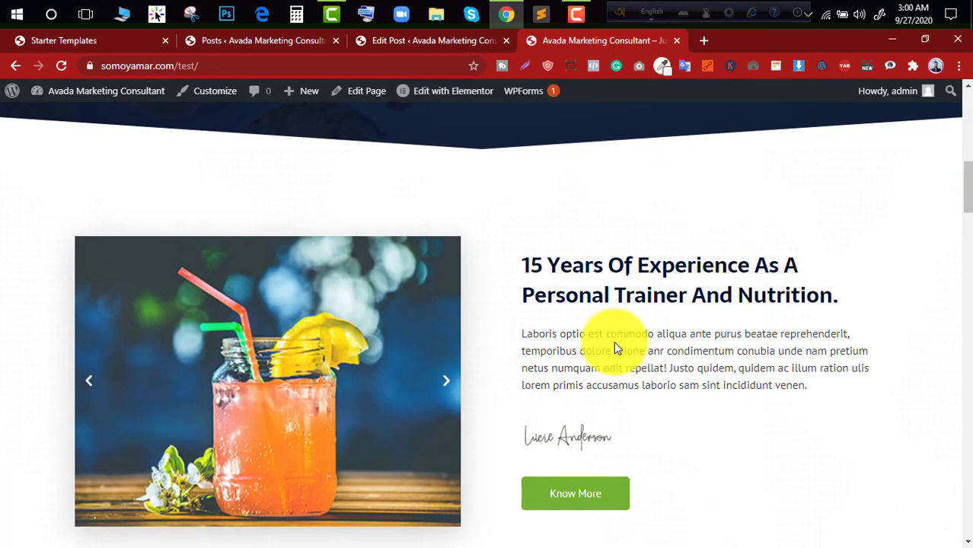
{"action": "scroll", "coordinate": [617, 349], "scroll_direction": "down", "scroll_amount": 5}
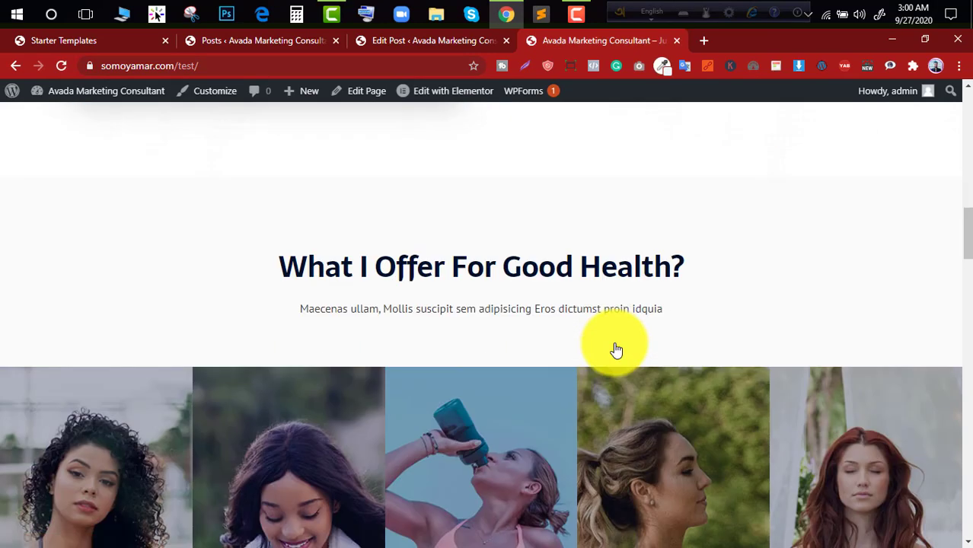